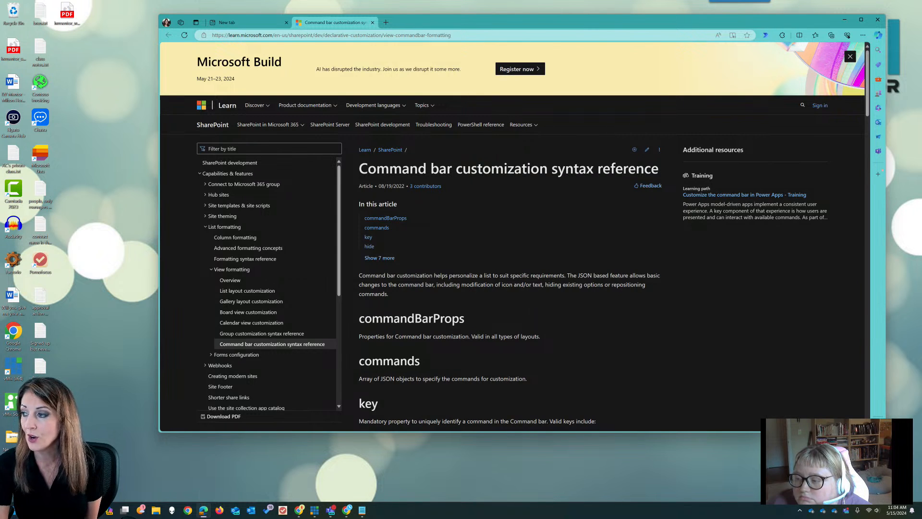
Step: Open the permissions page of the Expense tracker list from its list settings
drag(921, 30, 742, 49)
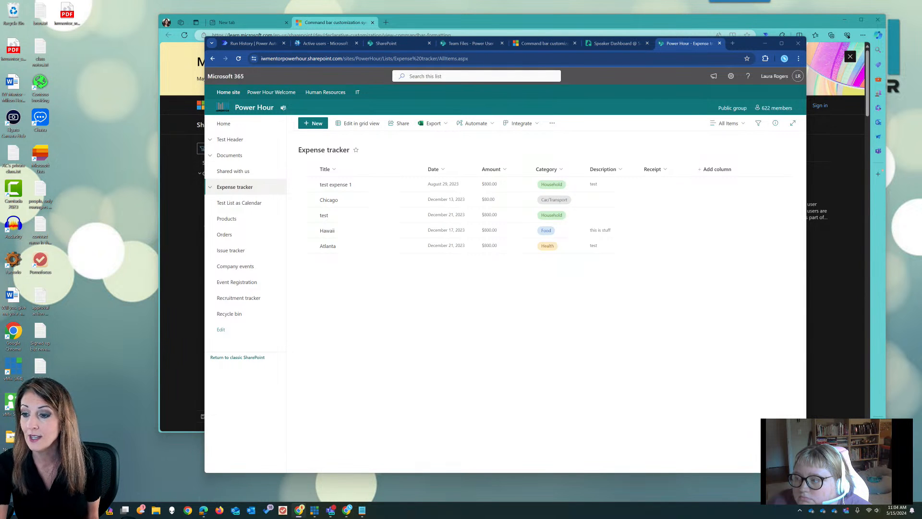
drag(921, 33, 476, 73)
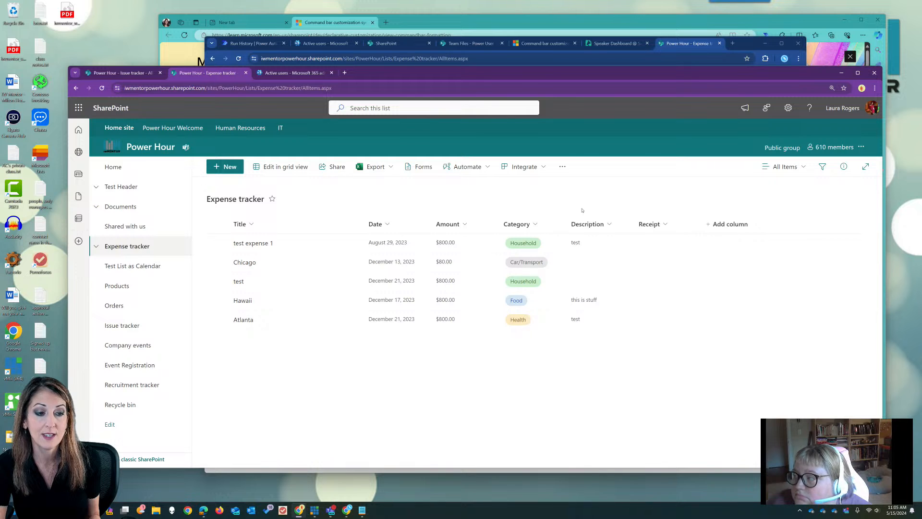
click(788, 113)
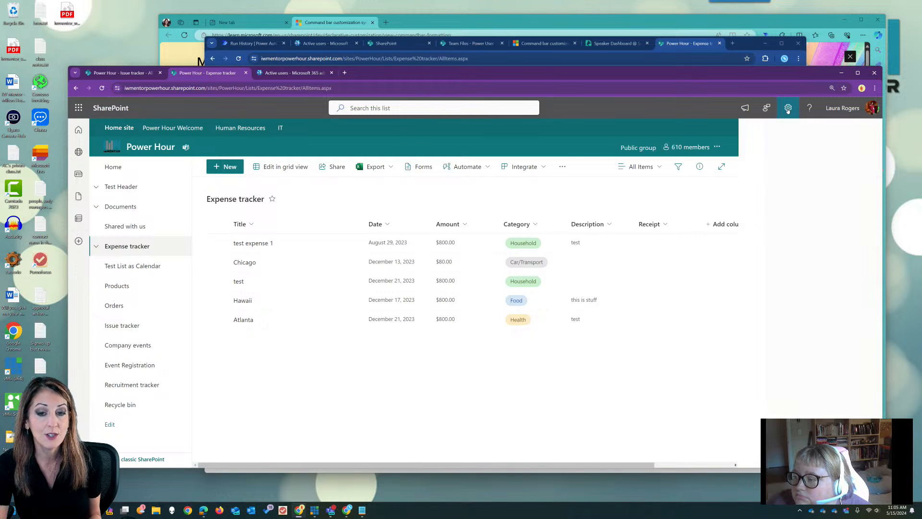
click(763, 202)
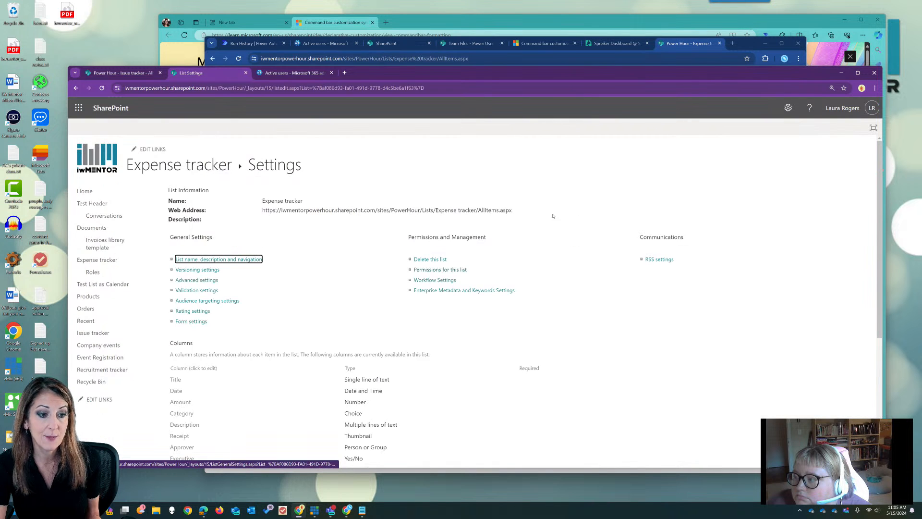
click(452, 269)
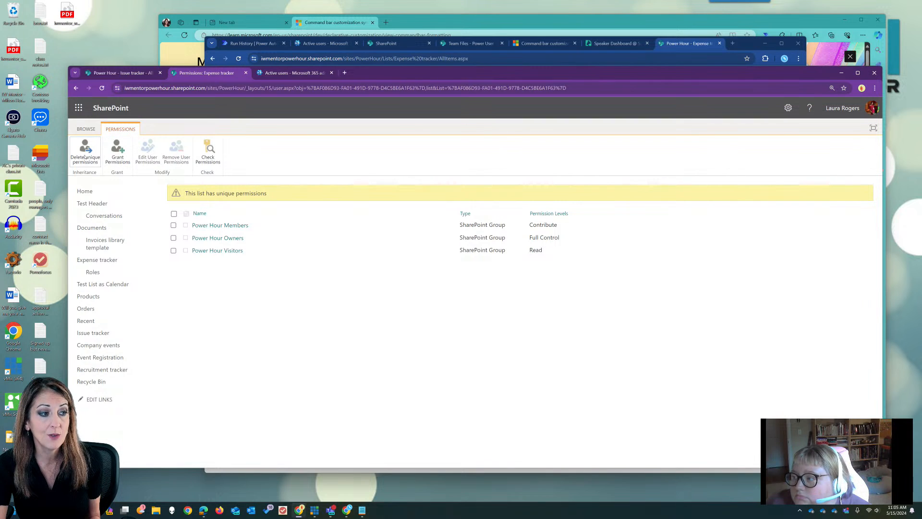
Step: Delete the Expense tracker list's unique permissions, and stop inheriting permissions from the parent site again
click(81, 157)
click(506, 142)
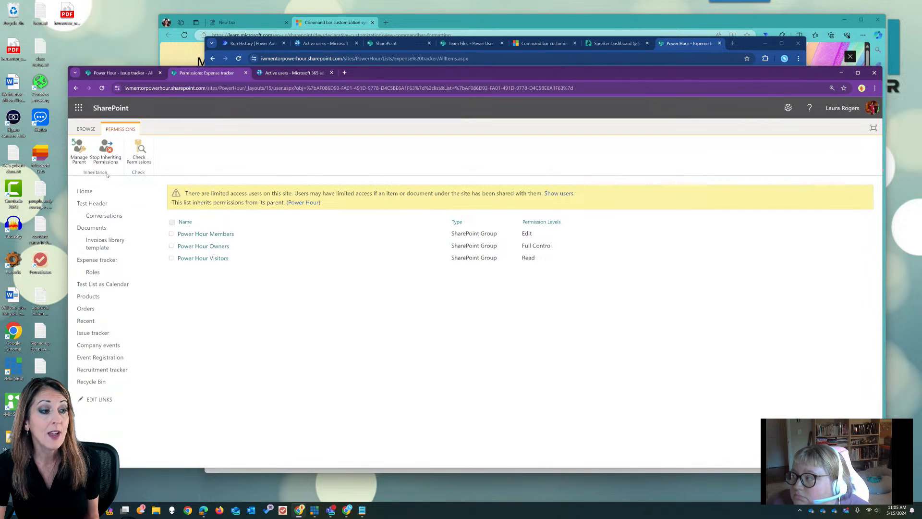
click(105, 151)
click(507, 149)
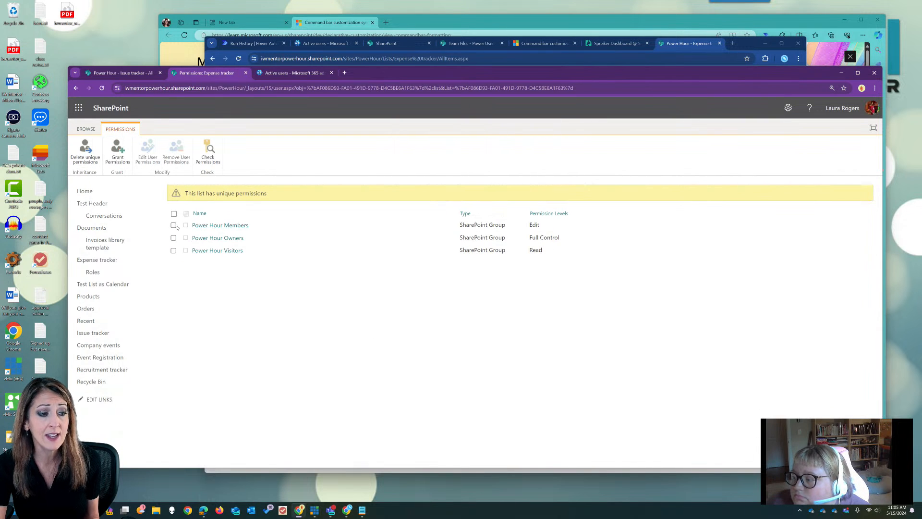
Step: Change the Power Hour Members group's permission level on the list from Edit to Contribute only
click(174, 225)
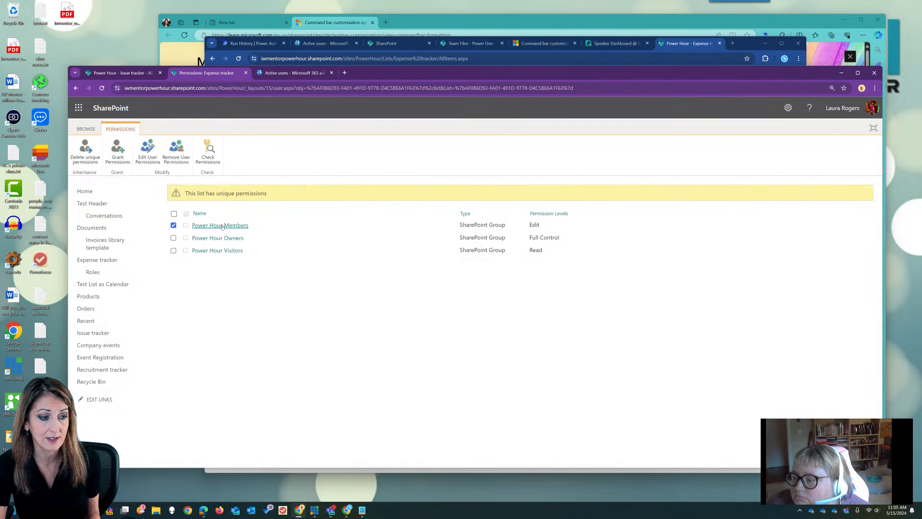
click(150, 150)
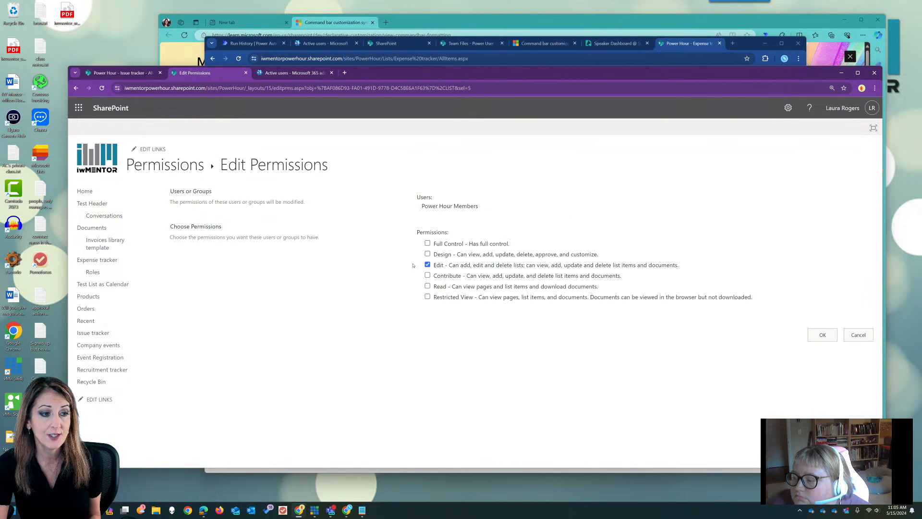
click(427, 265)
click(428, 276)
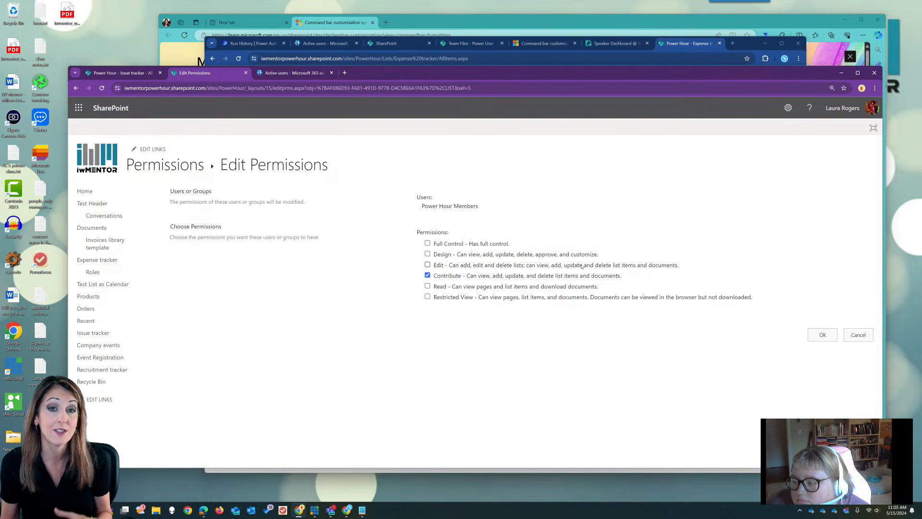
click(822, 334)
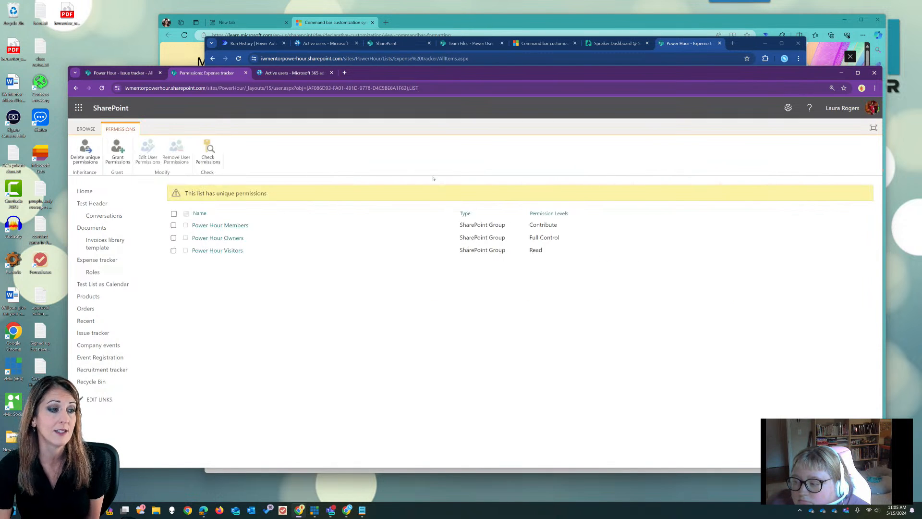
Step: Return through the list settings to the Expense tracker list
click(86, 129)
click(167, 166)
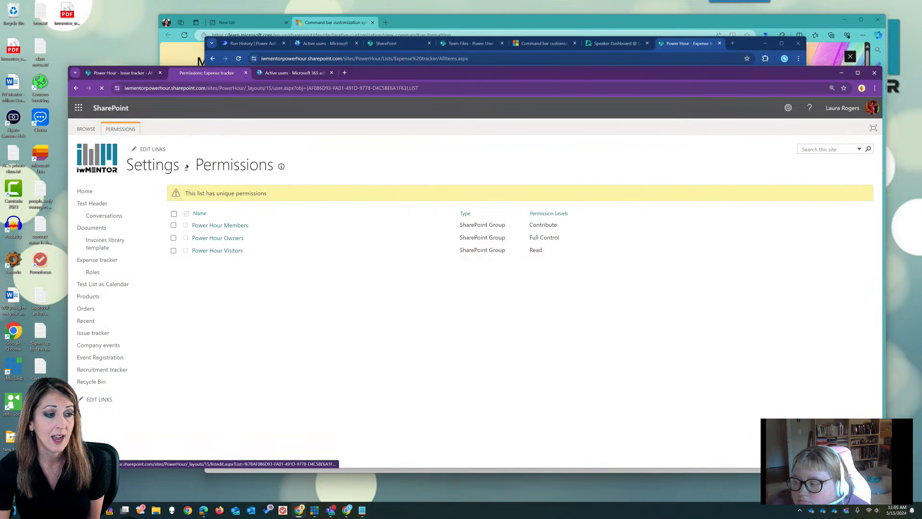
click(210, 165)
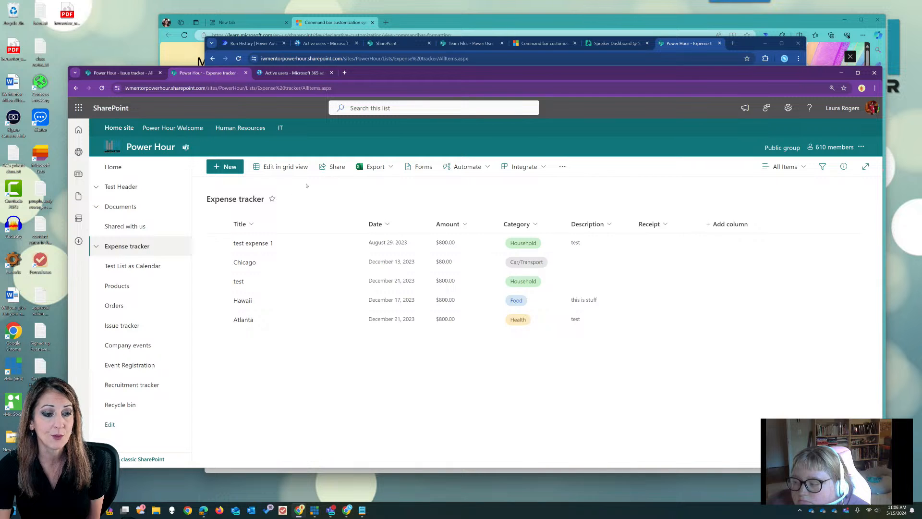
Step: Compare the Power Apps options under Integrate for the Expense tracker list in the two users' browser windows
drag(519, 73, 921, 60)
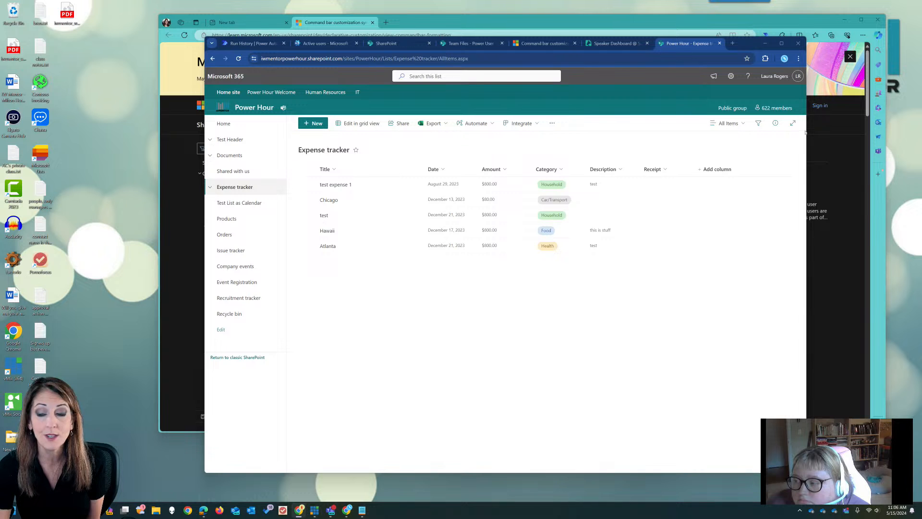
drag(921, 192, 436, 193)
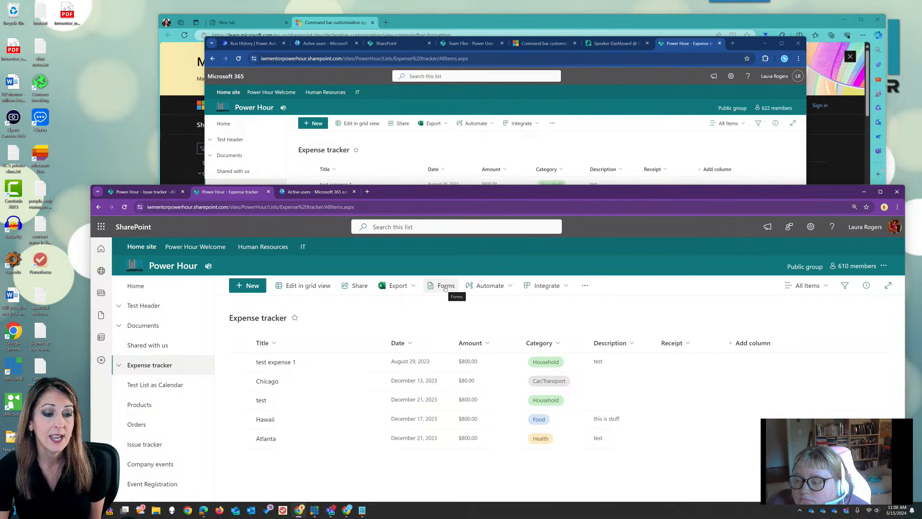
click(563, 286)
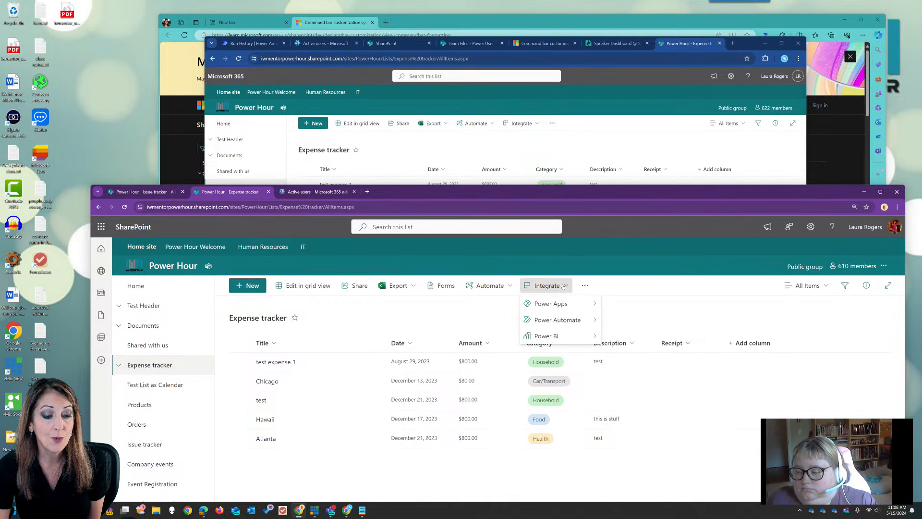
mouse_move(576, 303)
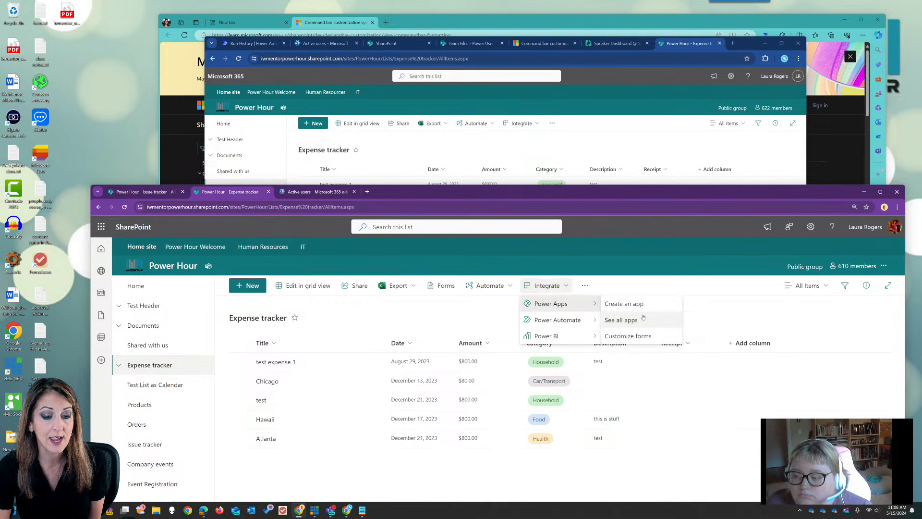
click(598, 144)
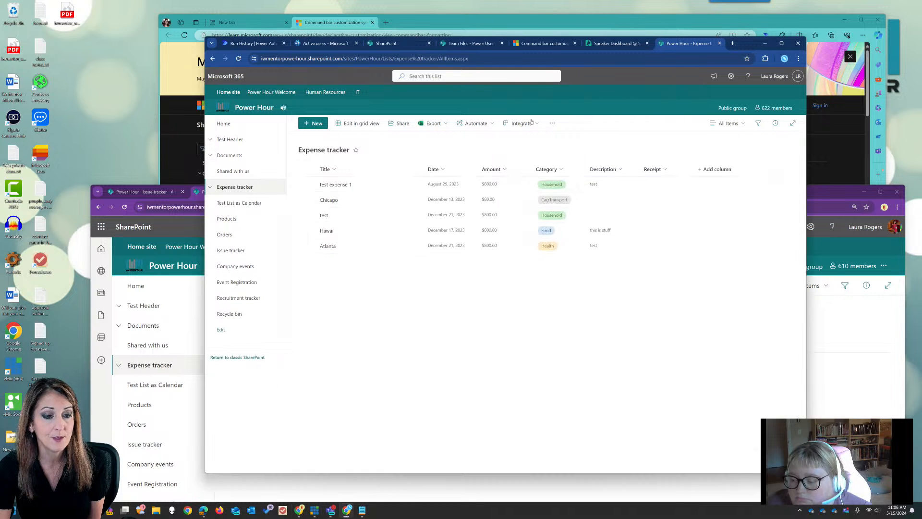
click(520, 124)
mouse_move(531, 138)
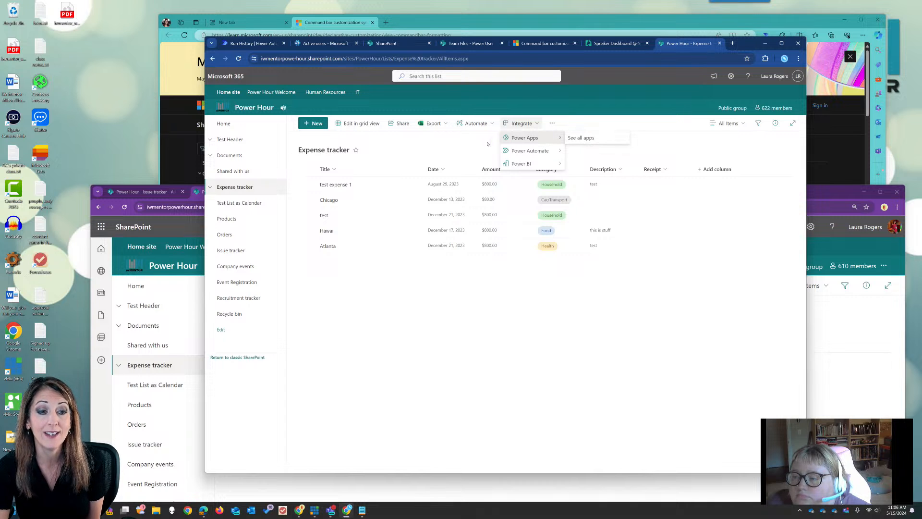
click(472, 147)
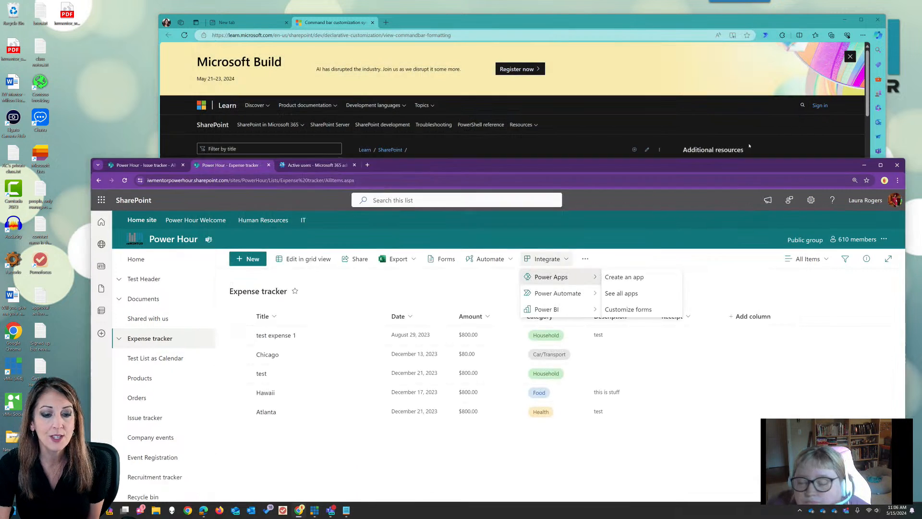
drag(749, 146, 748, 86)
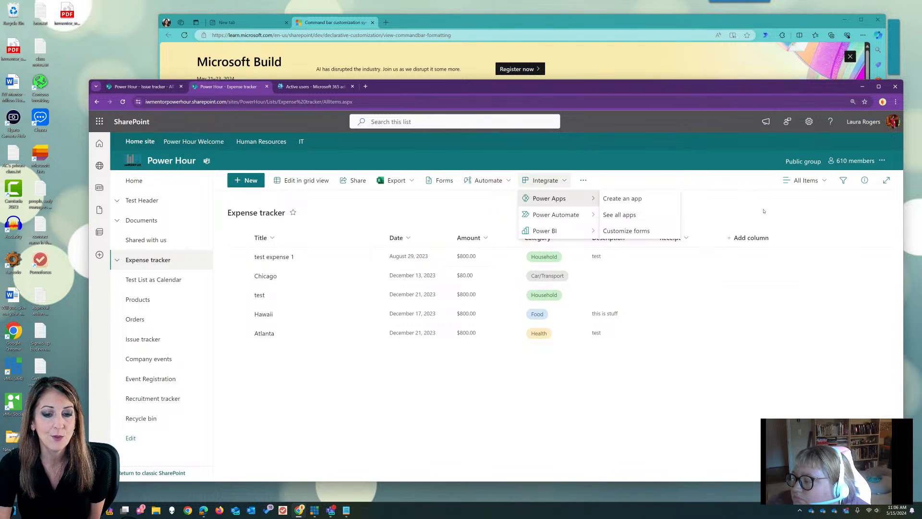
click(762, 212)
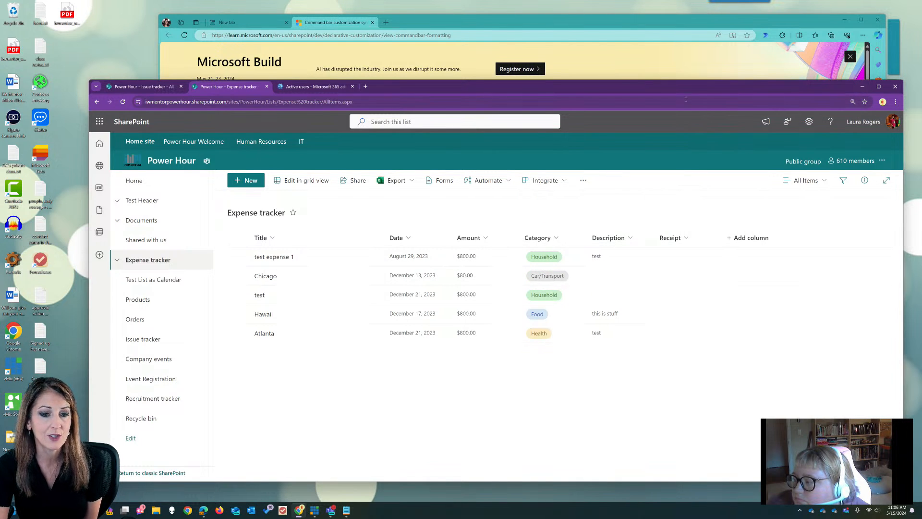
drag(682, 90, 674, 51)
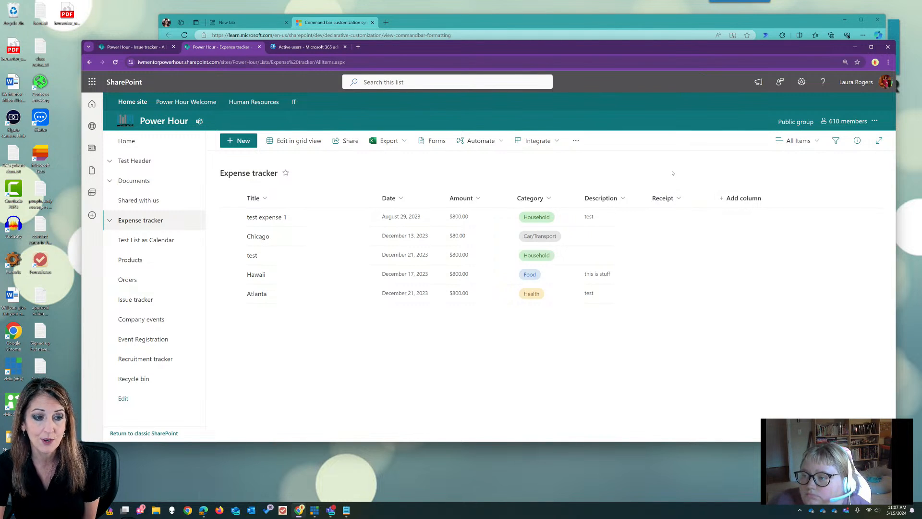
Step: Open the advanced JSON formatting editor for the Expense tracker's current All Items view
click(797, 143)
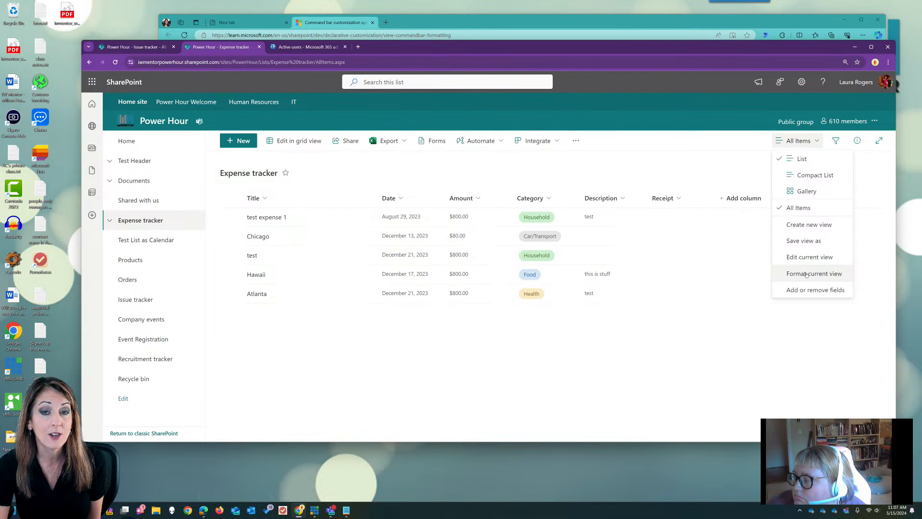
click(807, 274)
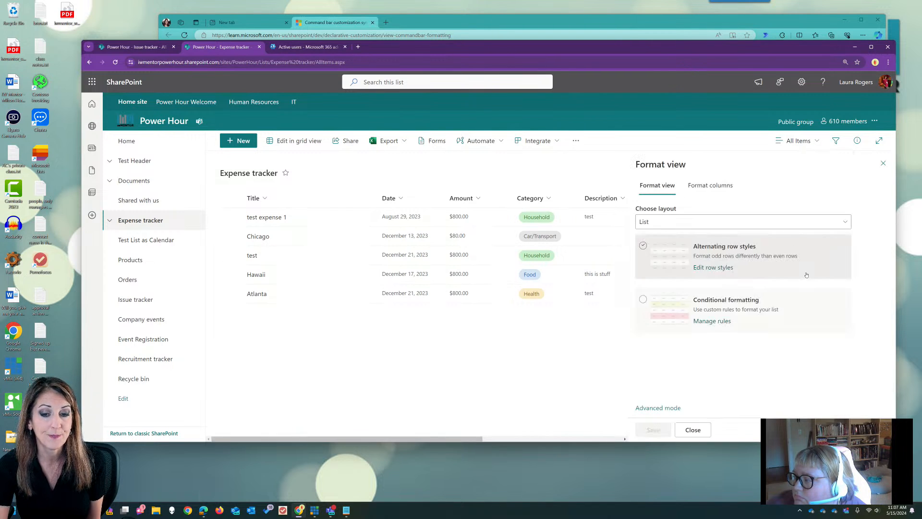
click(662, 408)
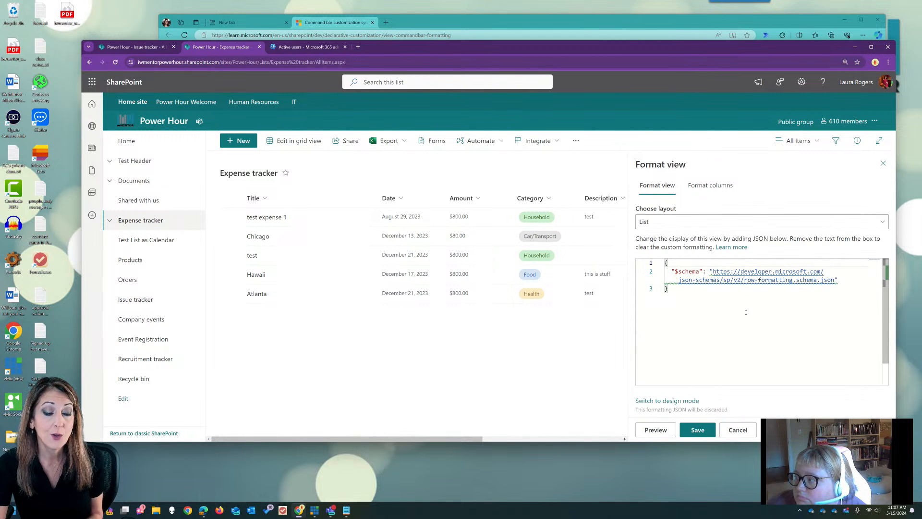
Step: Review the valid command keys in the Microsoft Learn command bar customization reference and copy the sample commandBarProps JSON
click(673, 23)
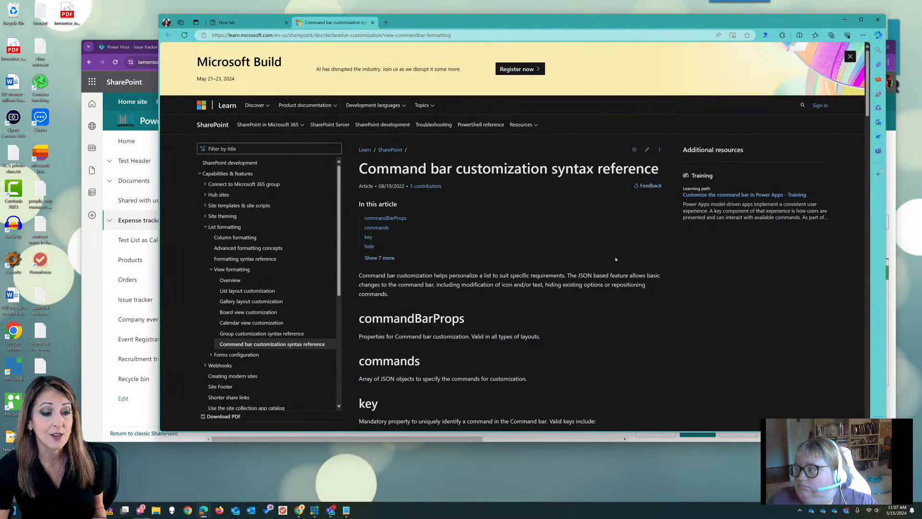
scroll(615, 260, down, 12)
scroll(615, 259, down, 10)
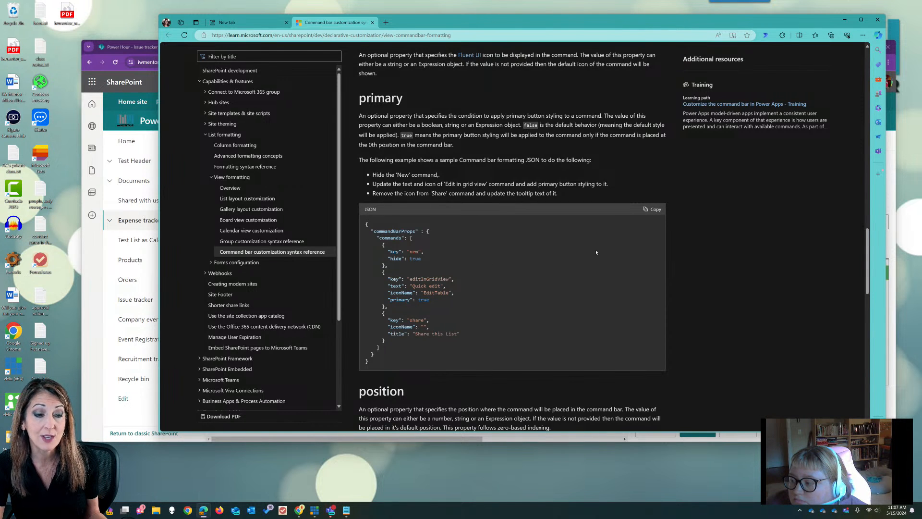
scroll(596, 253, up, 15)
scroll(513, 212, up, 1)
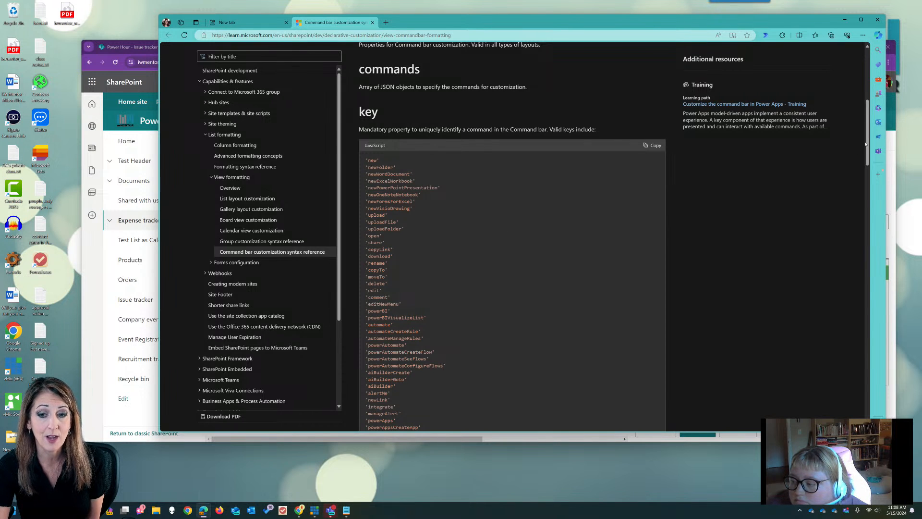
drag(866, 144, 868, 150)
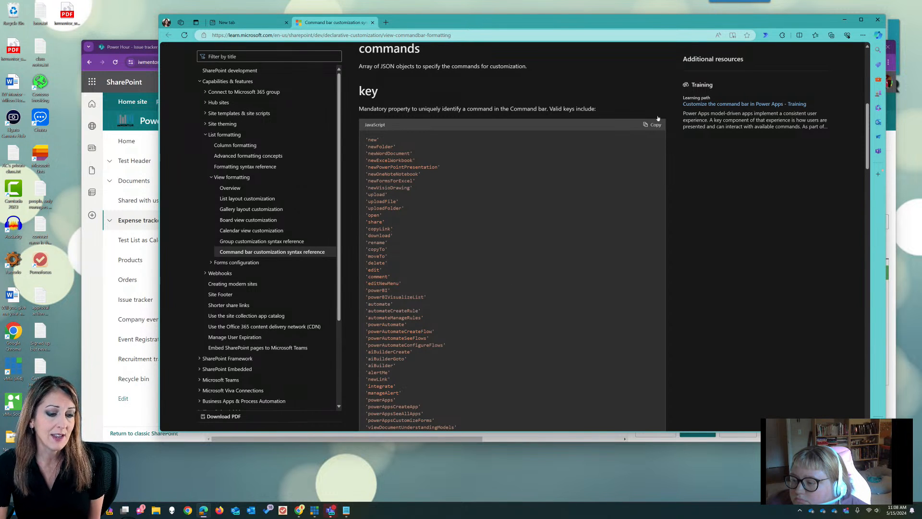
scroll(624, 211, down, 3)
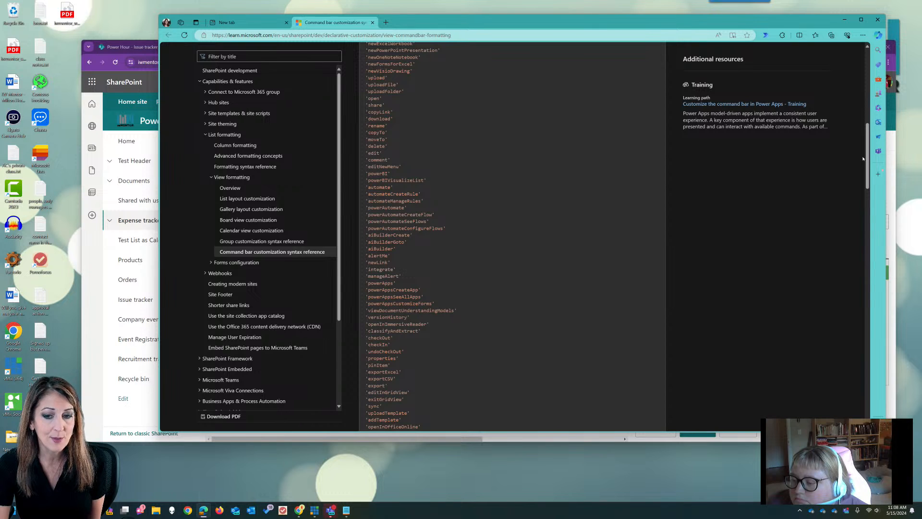
drag(869, 147, 885, 262)
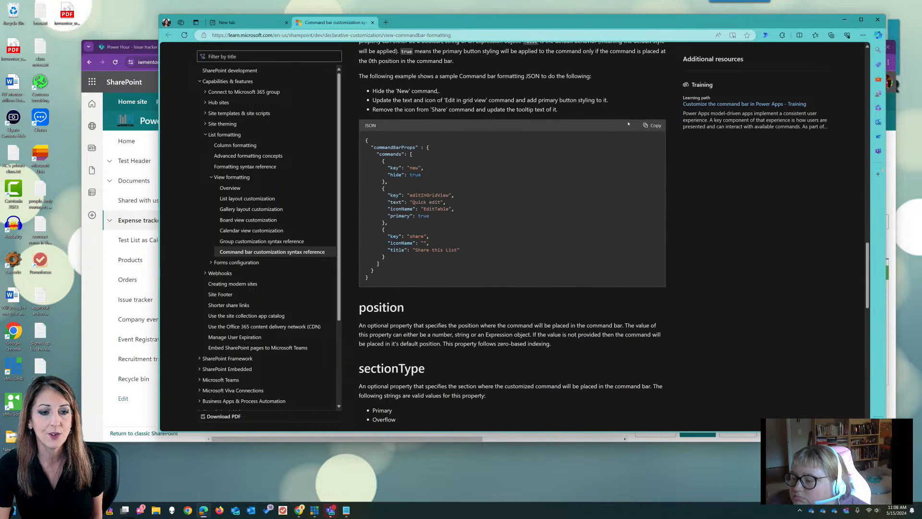
click(652, 126)
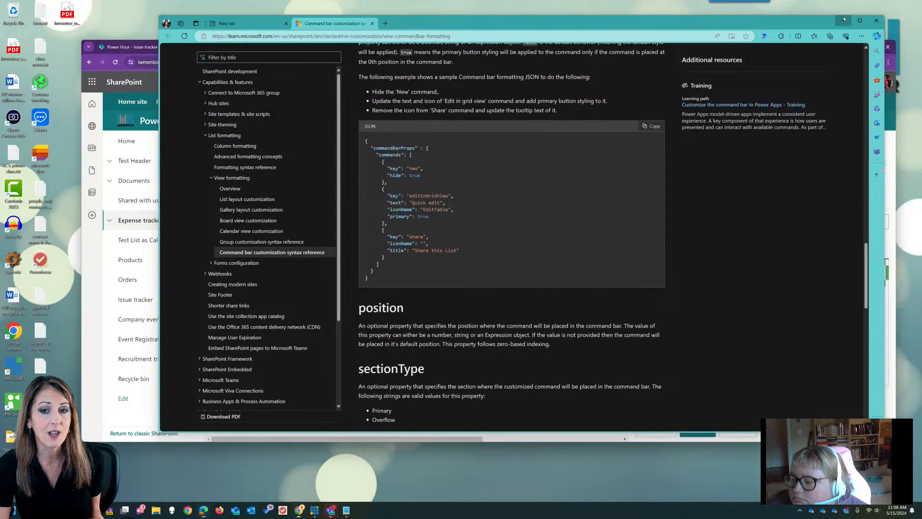
Step: Replace the All Items view's formatting JSON with the copied commandBarProps sample and preview it on the Expense tracker list
click(845, 21)
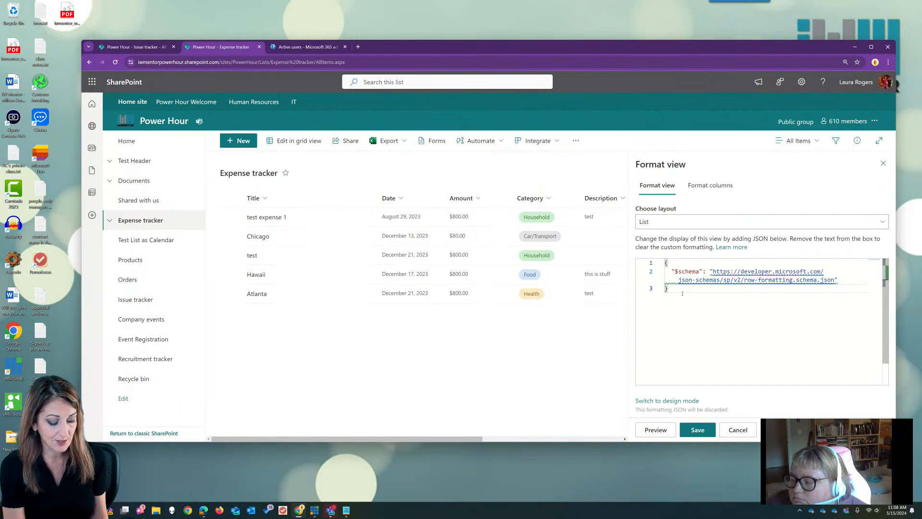
key(ctrl+a)
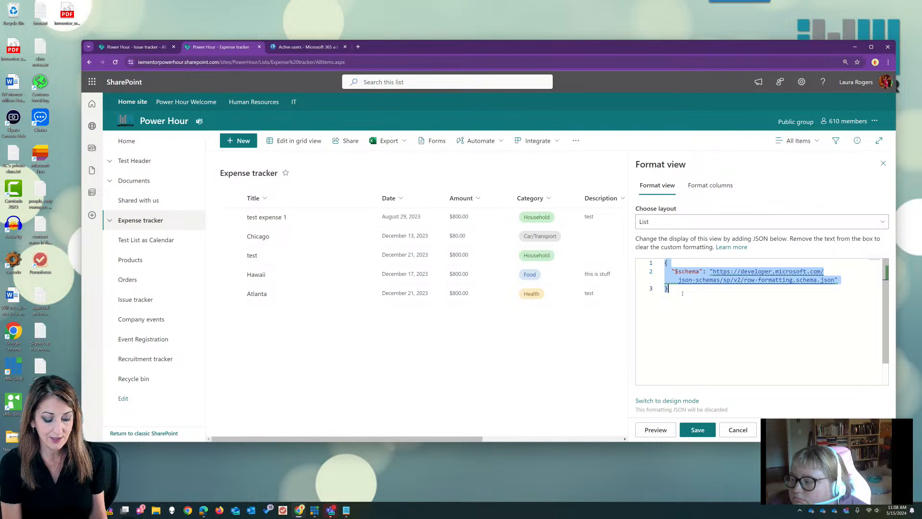
key(BackSpace)
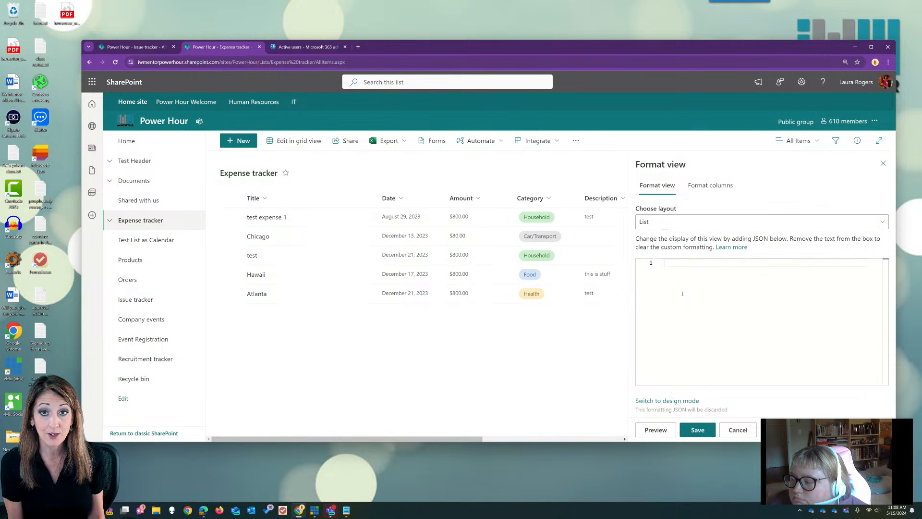
key(ctrl+v)
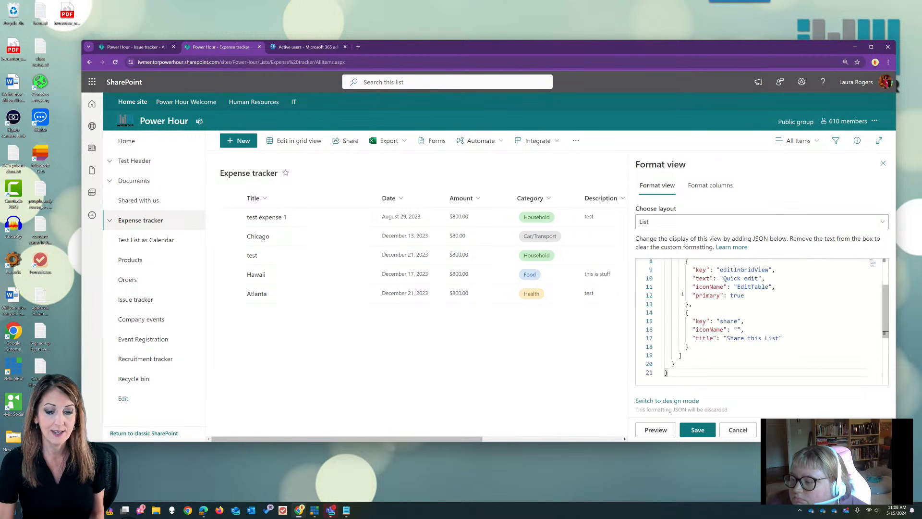
click(655, 430)
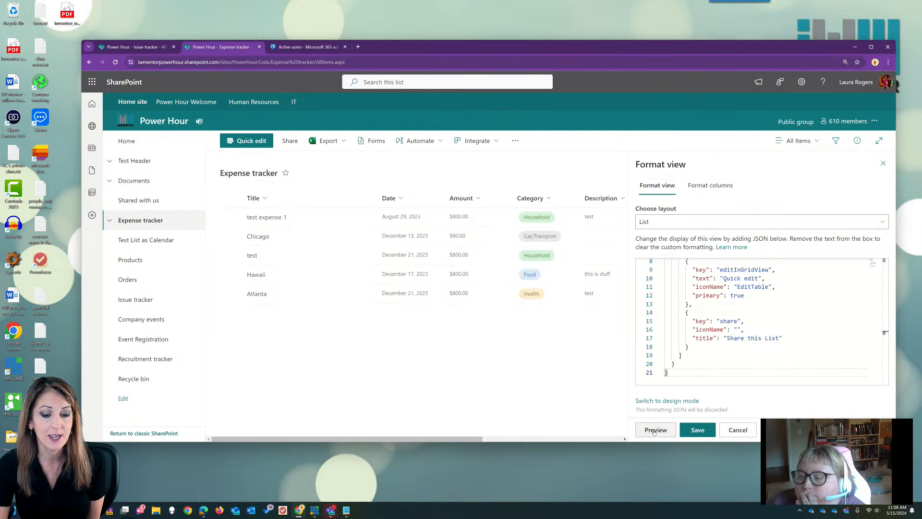
click(871, 47)
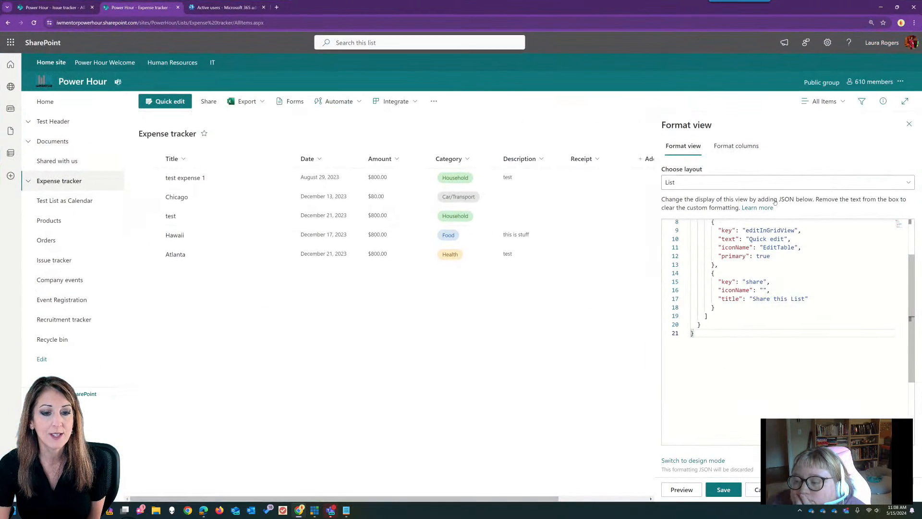
scroll(807, 270, up, 2)
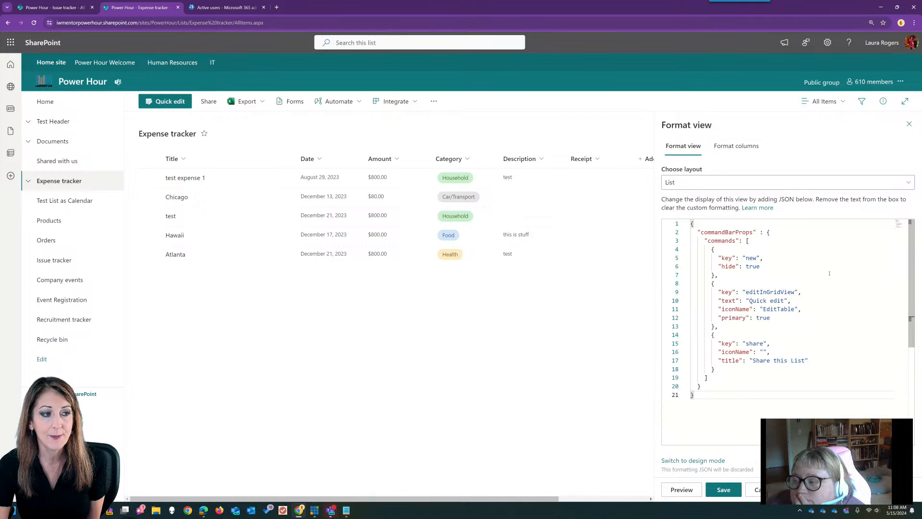
Step: Change the editInGridView command's text to "Quick edit blah" in the formatting JSON and preview the command bar
double_click(751, 258)
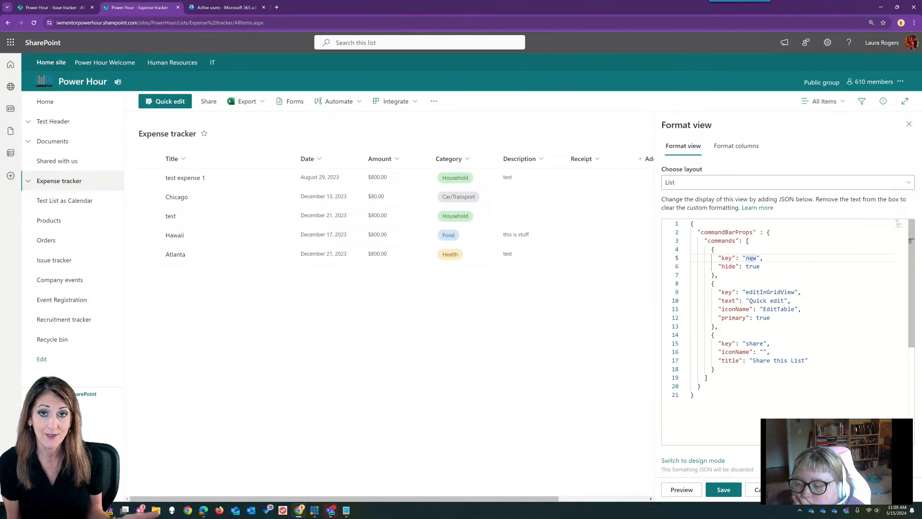
click(773, 266)
click(770, 291)
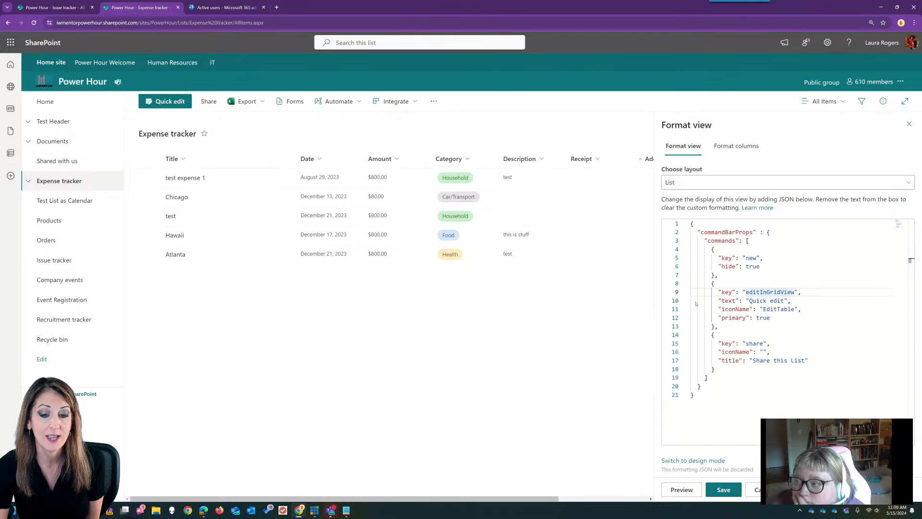
click(778, 301)
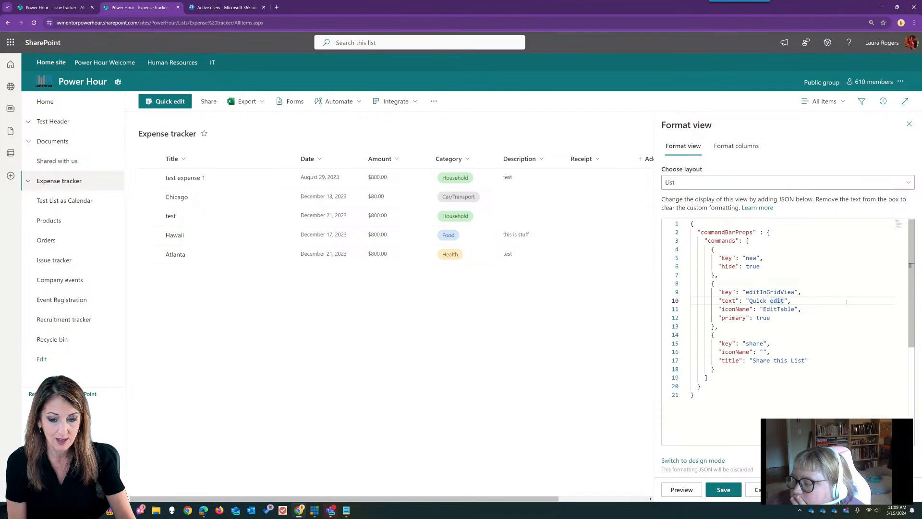
text(blah)
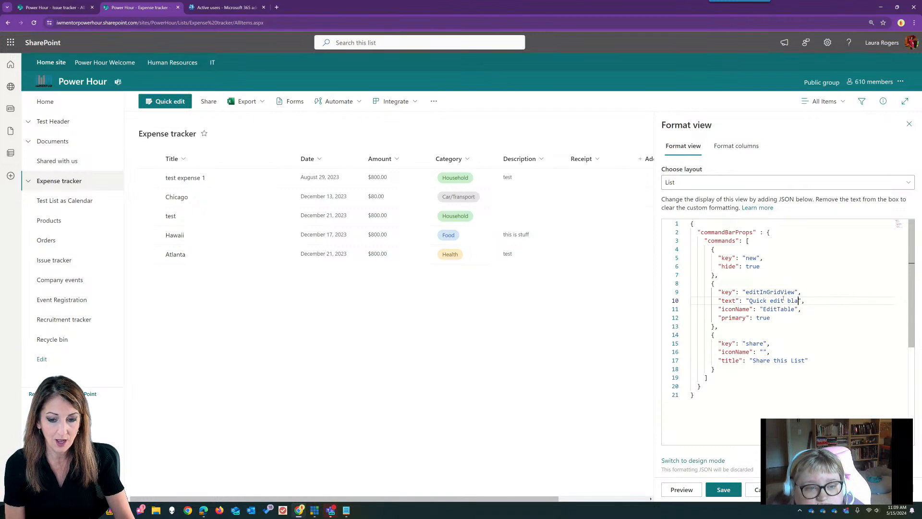
click(682, 490)
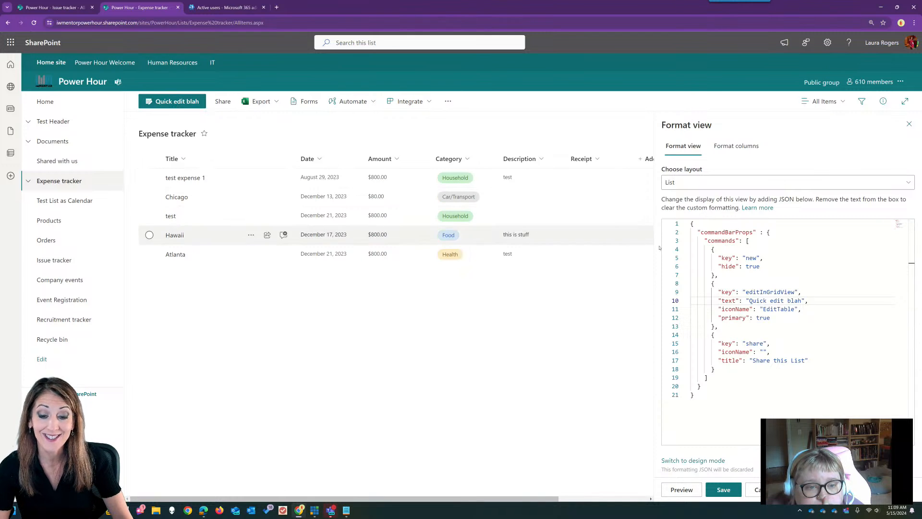
Step: Open the Flicon icon site from the 5/15 Command Bar notes in Teams and look up the AccountBrowser icon's name
double_click(779, 309)
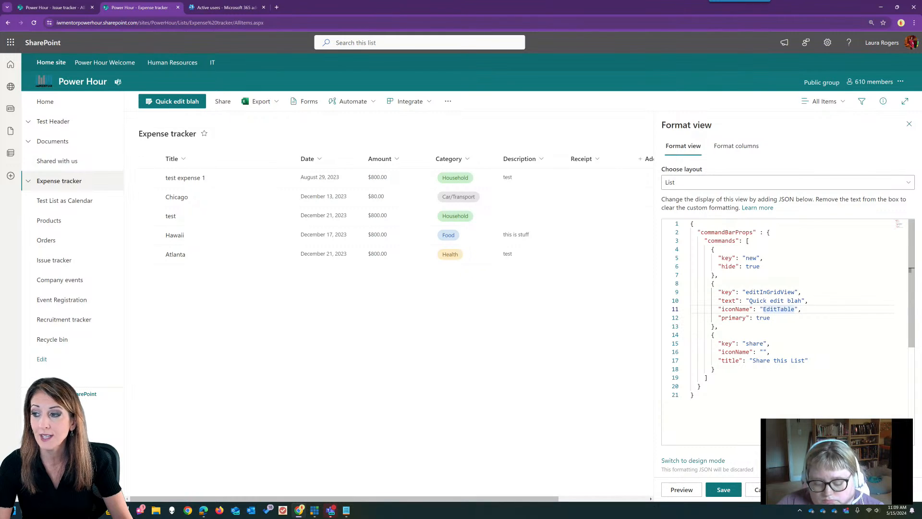
drag(921, 85, 249, 67)
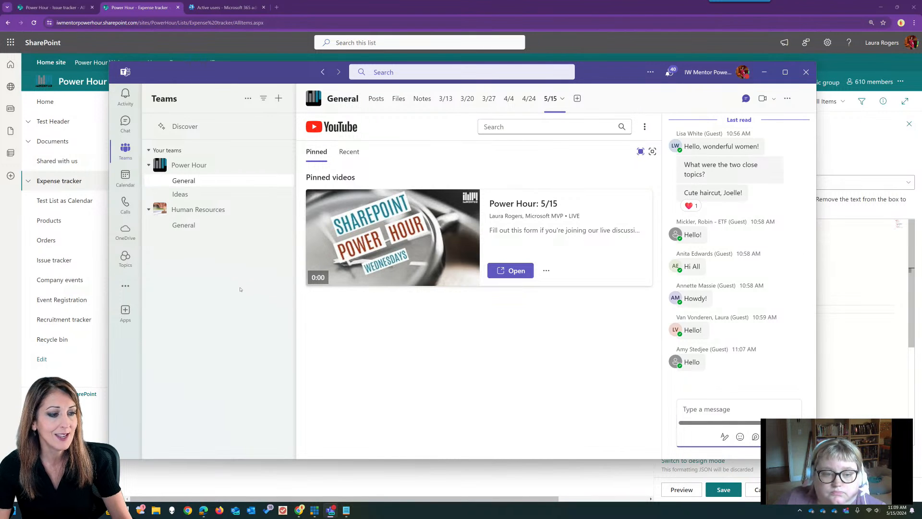
click(418, 100)
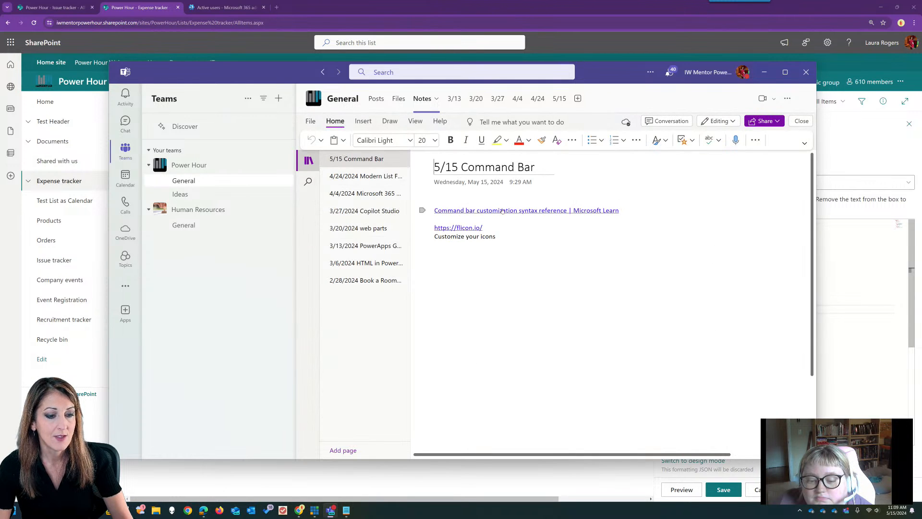
click(461, 229)
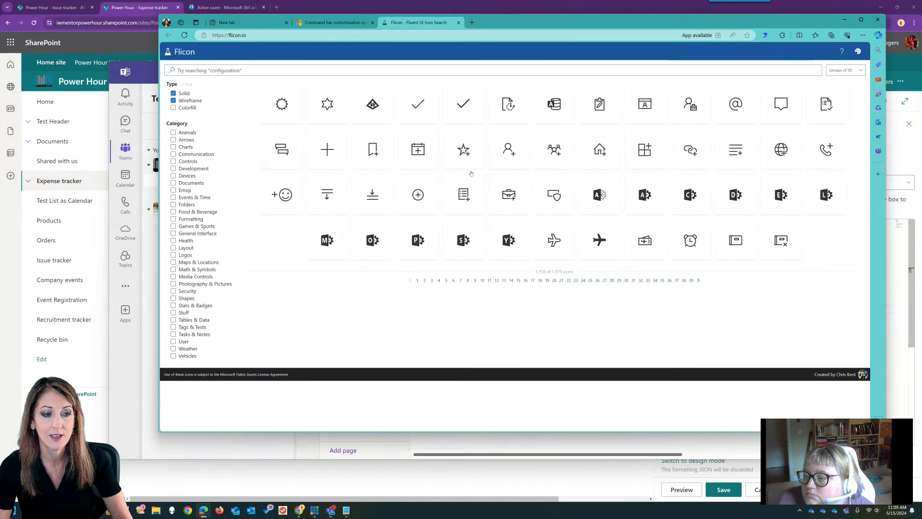
mouse_move(457, 152)
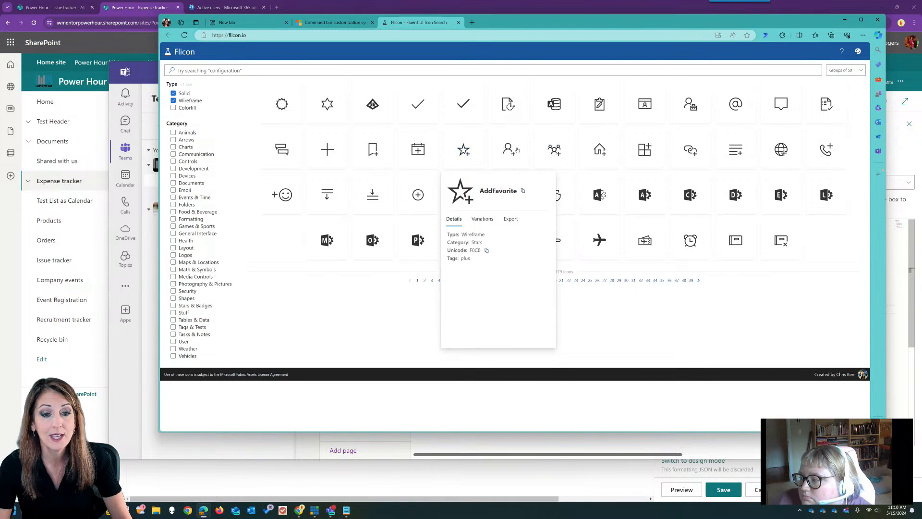
mouse_move(645, 104)
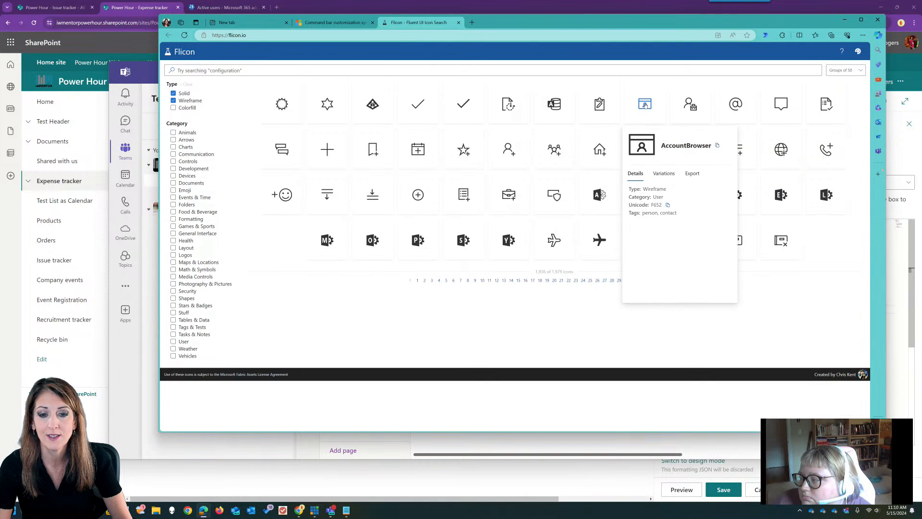
Step: Return to the Format view JSON, set the editInGridView command's iconName to AccountBrowser, and preview it
click(845, 20)
click(866, 164)
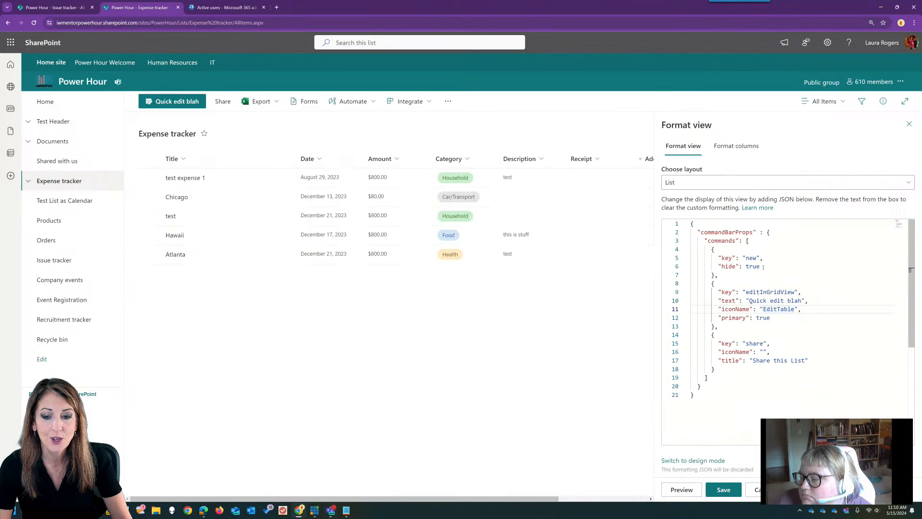
double_click(775, 309)
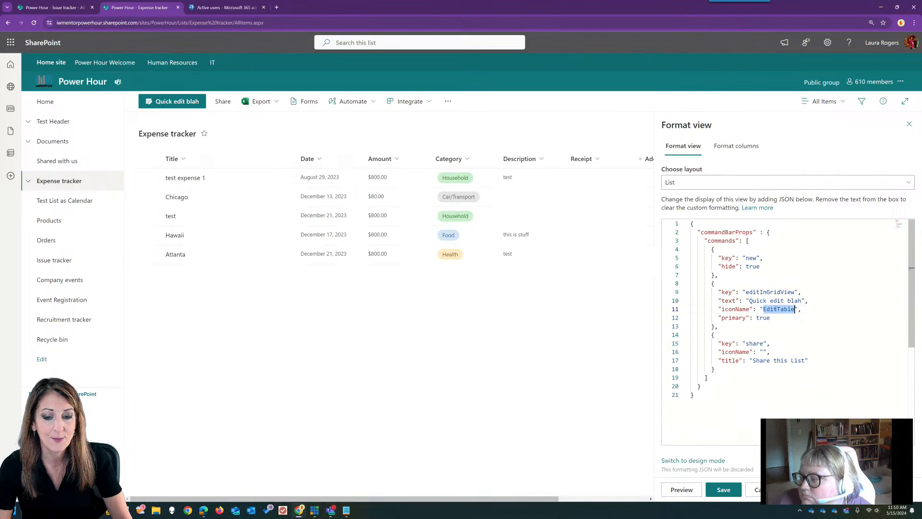
text(AccountB)
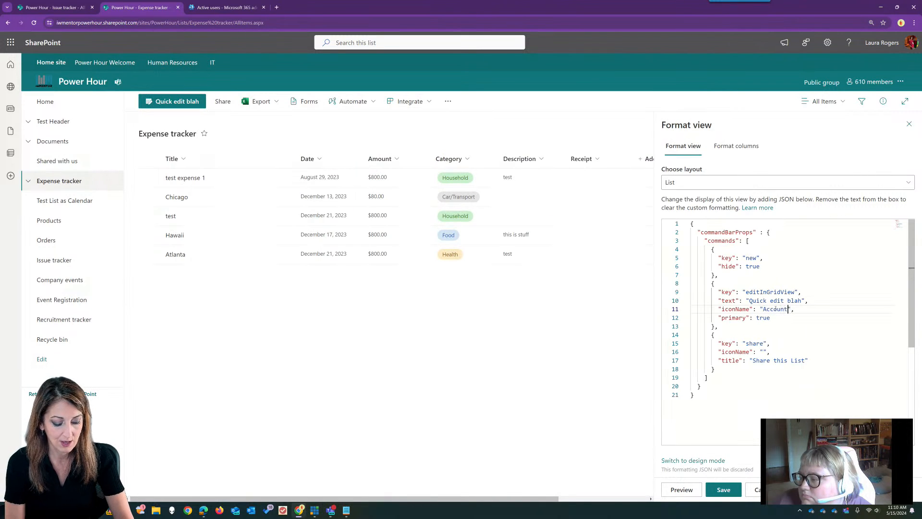
text(rowser)
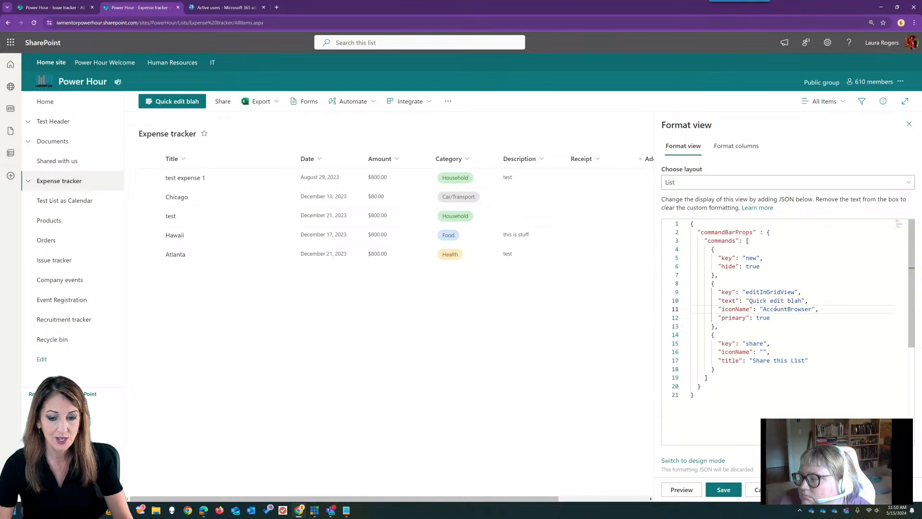
click(682, 489)
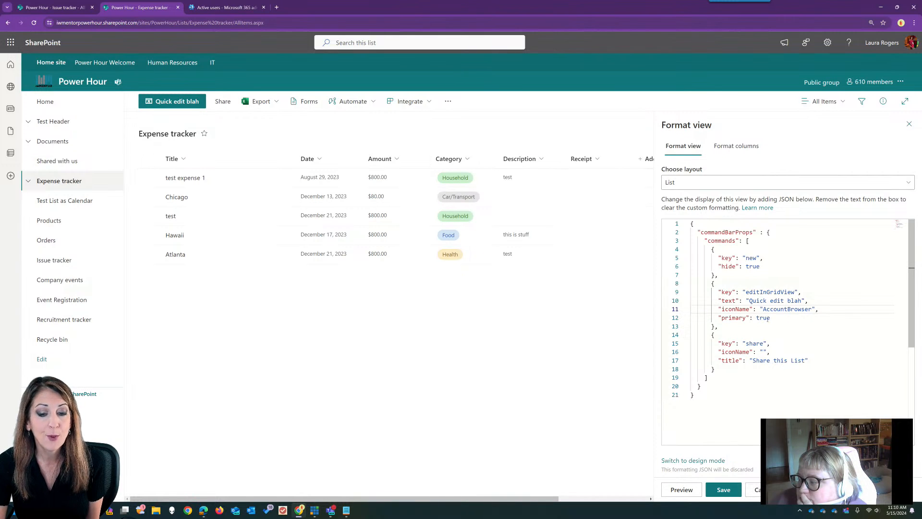
Step: Copy the sample JSON for command position and sectionType from the Microsoft Learn command bar customization reference
click(757, 343)
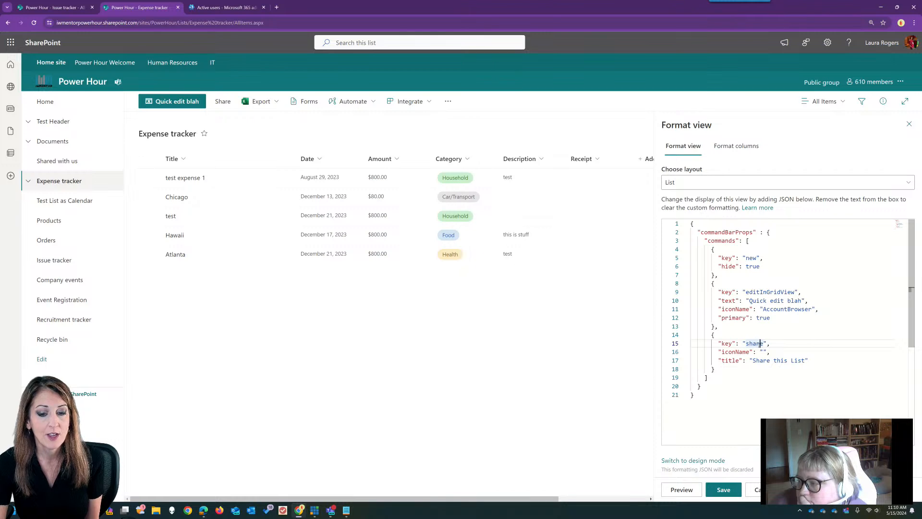
click(763, 352)
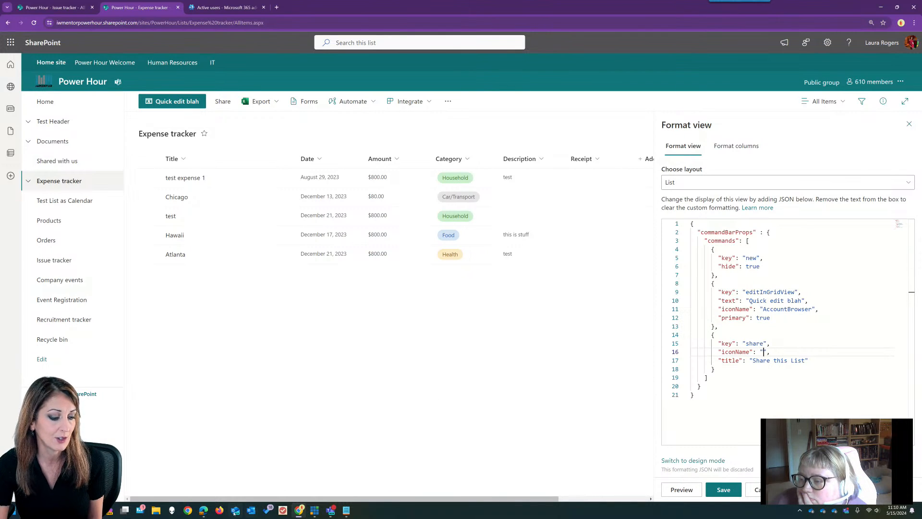
click(203, 510)
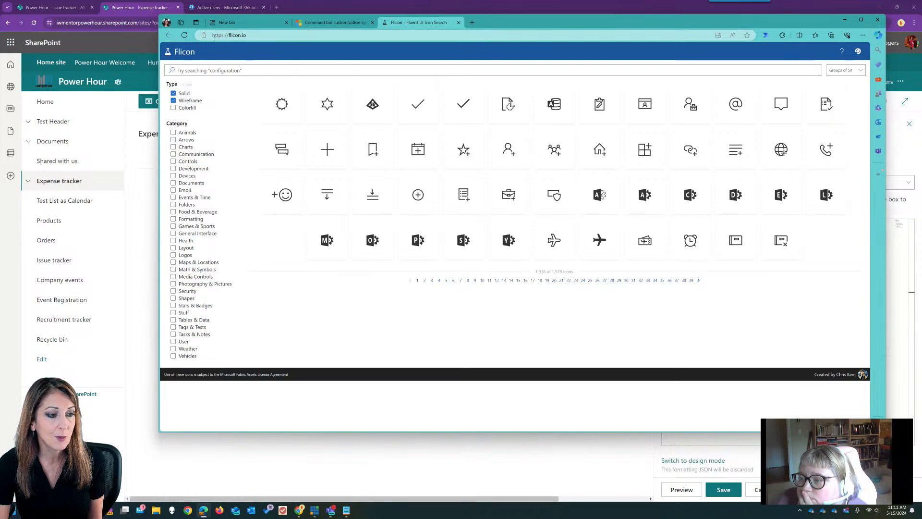
click(300, 22)
scroll(491, 180, down, 4)
scroll(492, 179, down, 3)
click(652, 133)
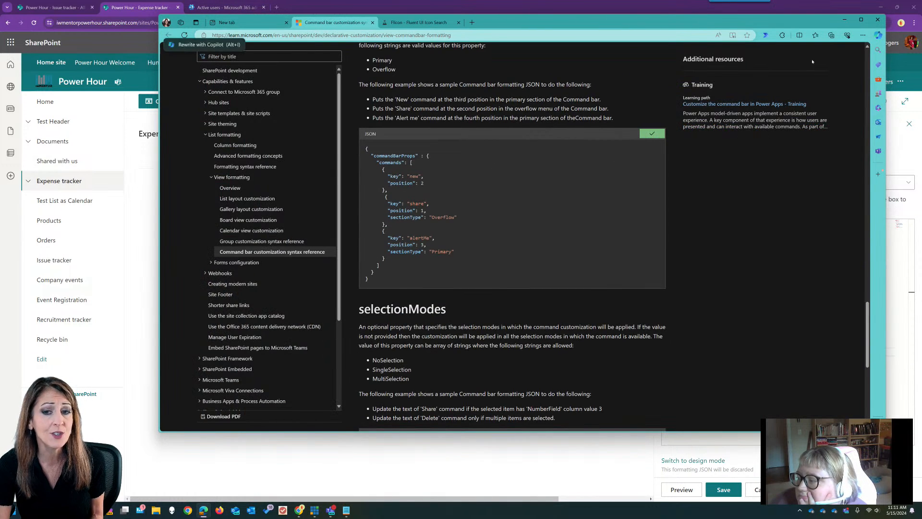
Step: Replace the Expense tracker view's formatting JSON with the copied position and sectionType sample and preview it
click(846, 20)
click(783, 269)
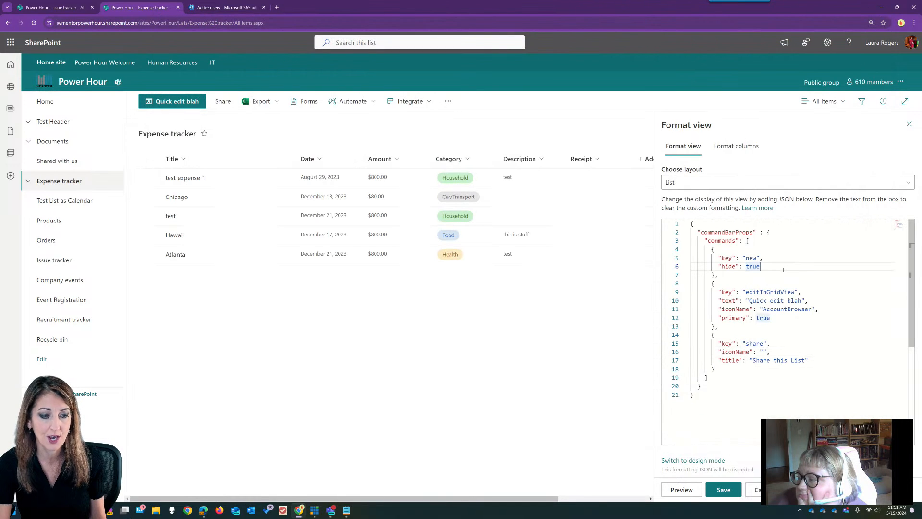
key(ctrl+a)
key(ctrl+v)
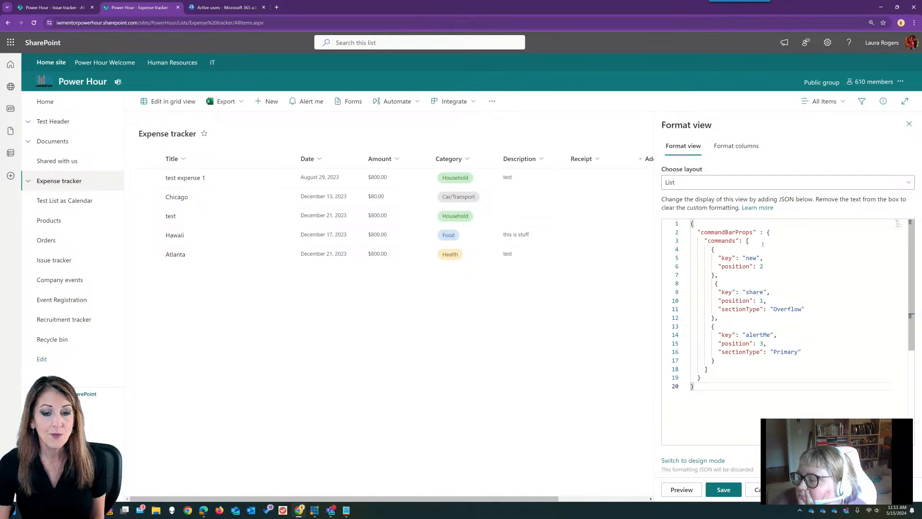
Step: Compare the position and sectionType settings for new, share and alertMe with the previewed command bar and its overflow commands
click(753, 258)
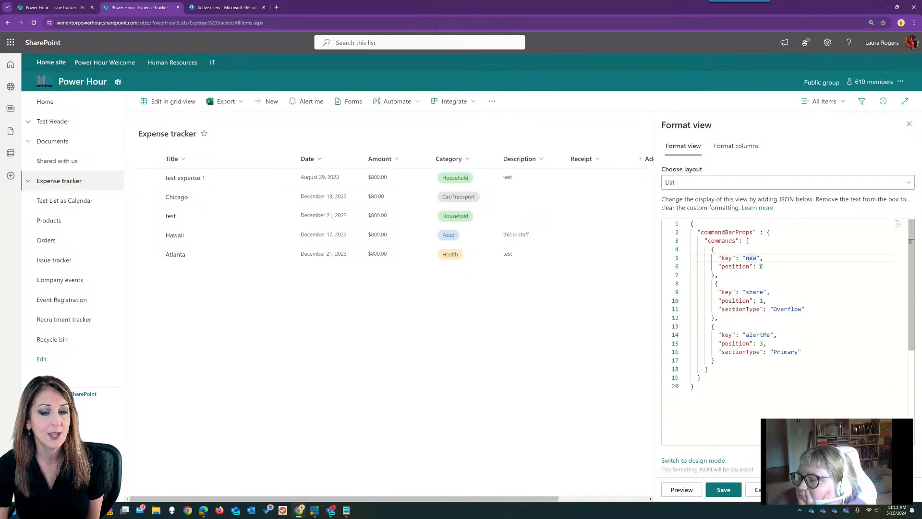
click(772, 265)
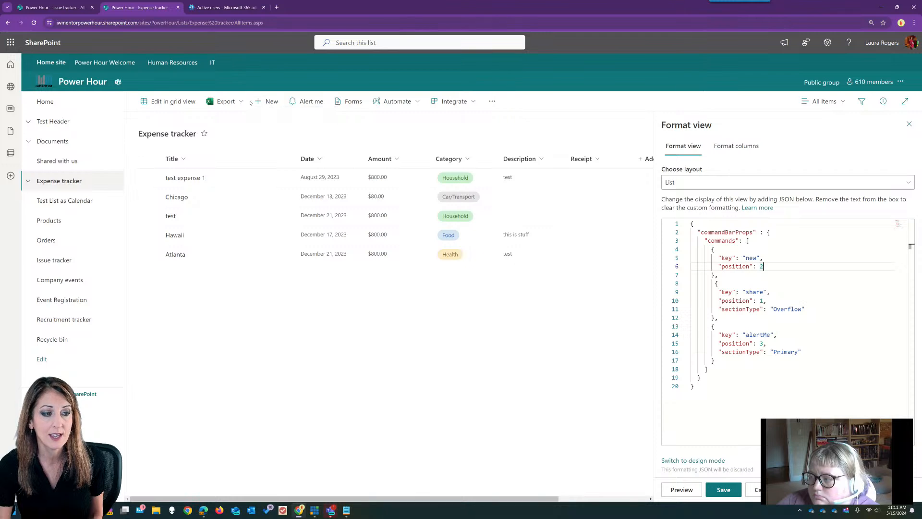
click(780, 310)
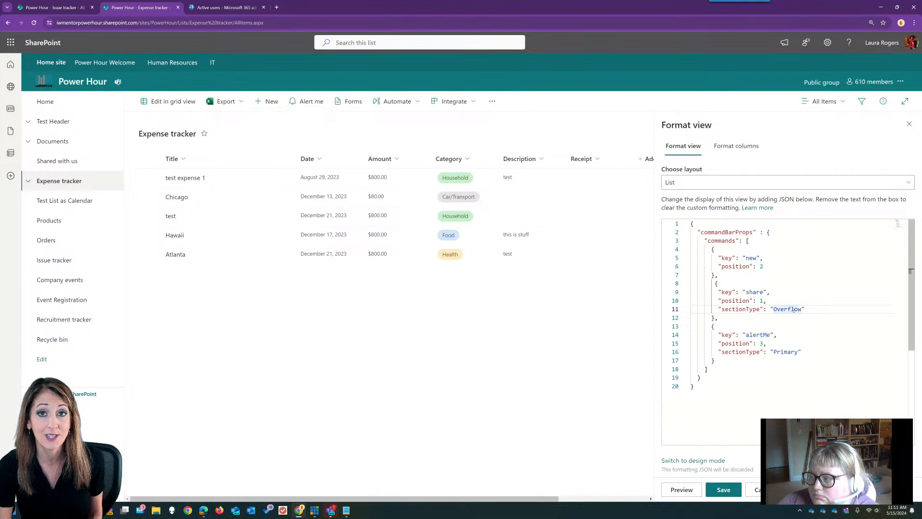
click(492, 103)
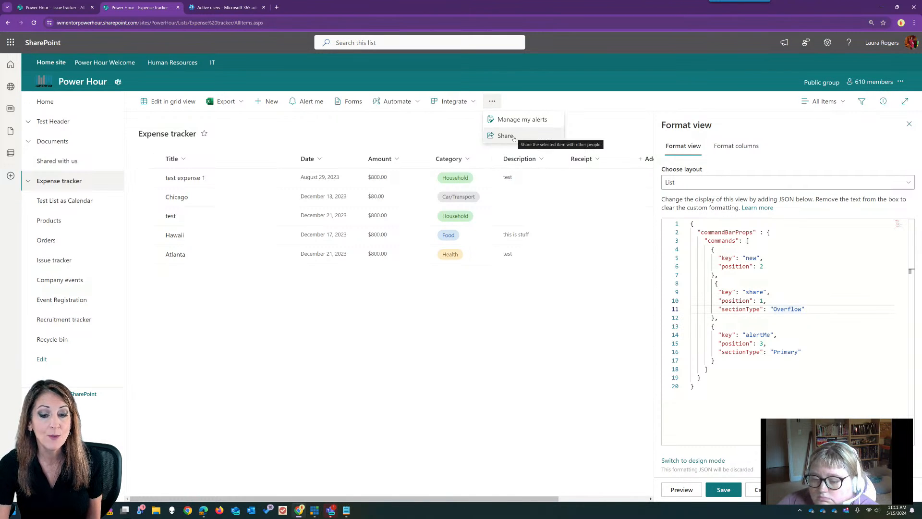
click(354, 127)
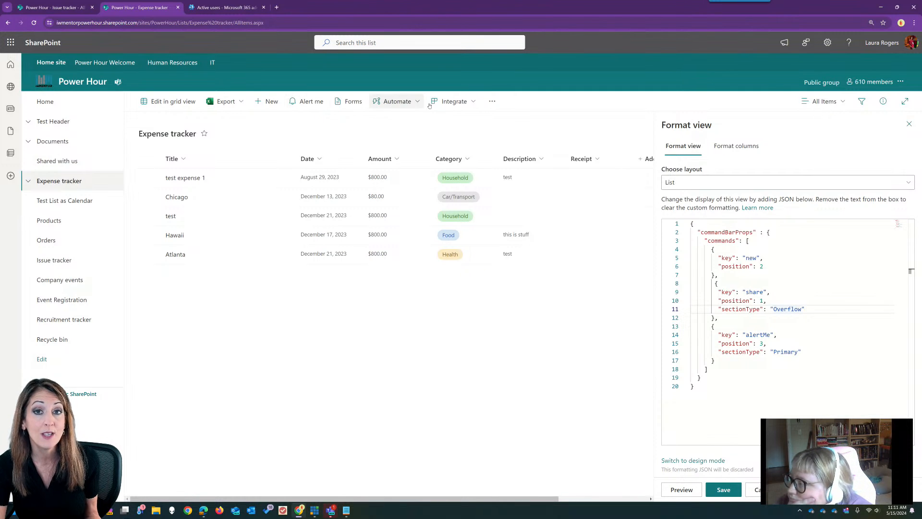
click(492, 101)
click(291, 121)
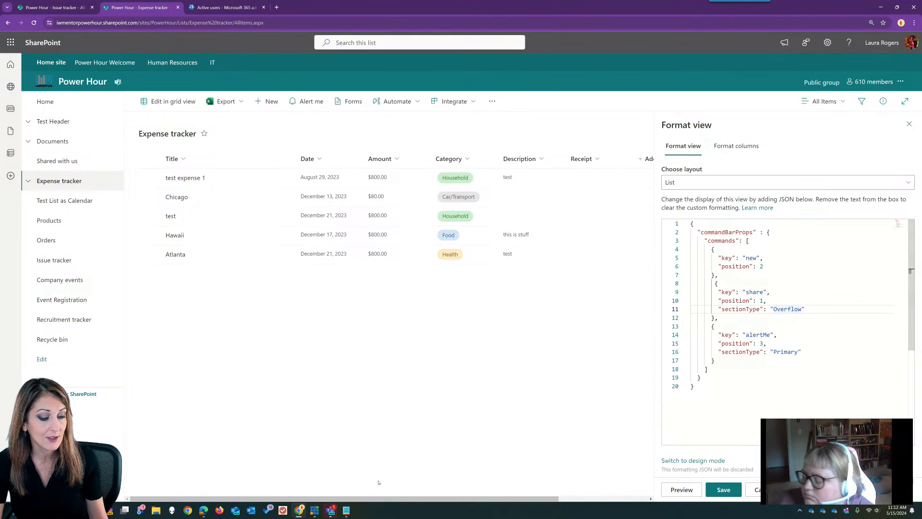
Step: Copy the sample JSON for share and delete selectionModes from the Microsoft Learn command bar reference, and return to the Expense tracker list
click(203, 510)
scroll(493, 336, down, 4)
scroll(493, 336, down, 3)
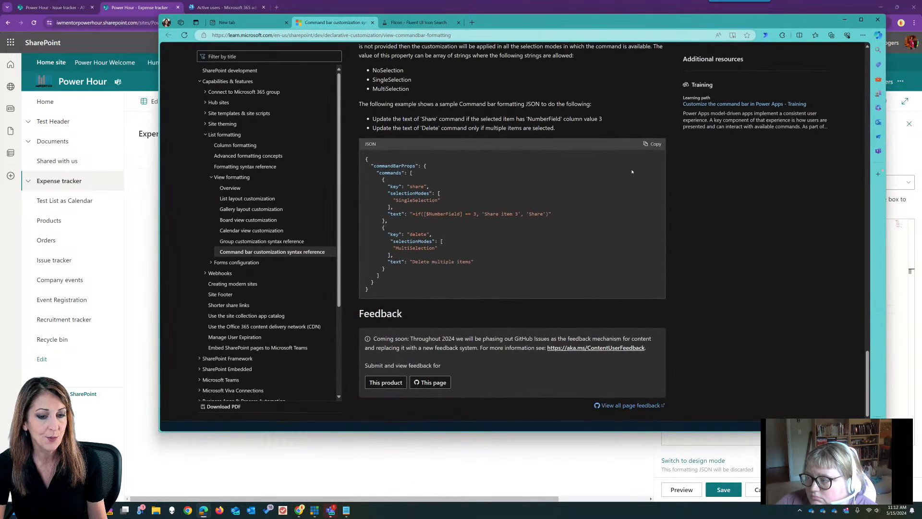
click(652, 141)
click(845, 21)
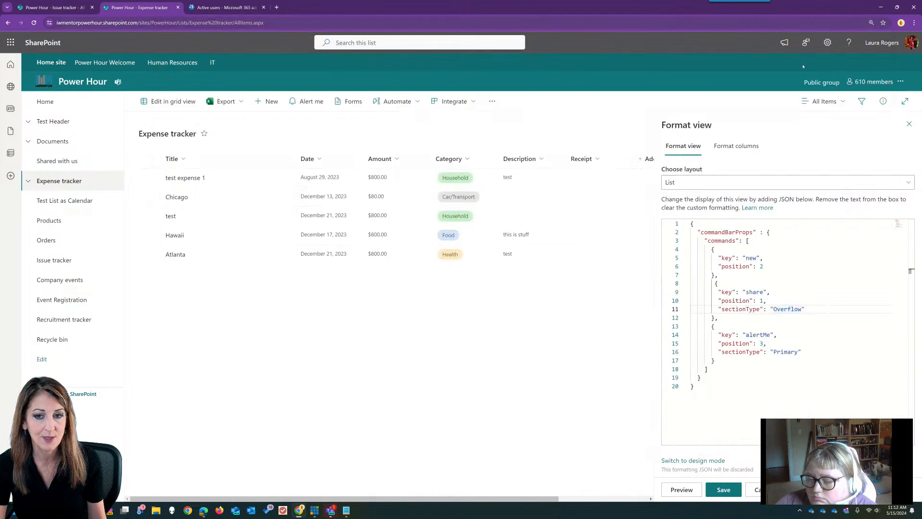
Step: Replace the Expense tracker view's formatting JSON with the copied selectionModes sample and preview it
click(719, 292)
key(ctrl+a)
key(ctrl+v)
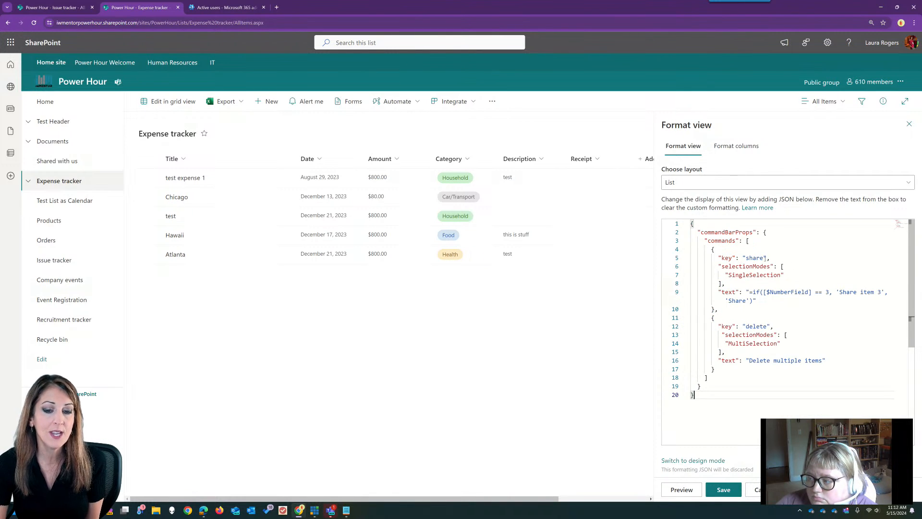
double_click(755, 258)
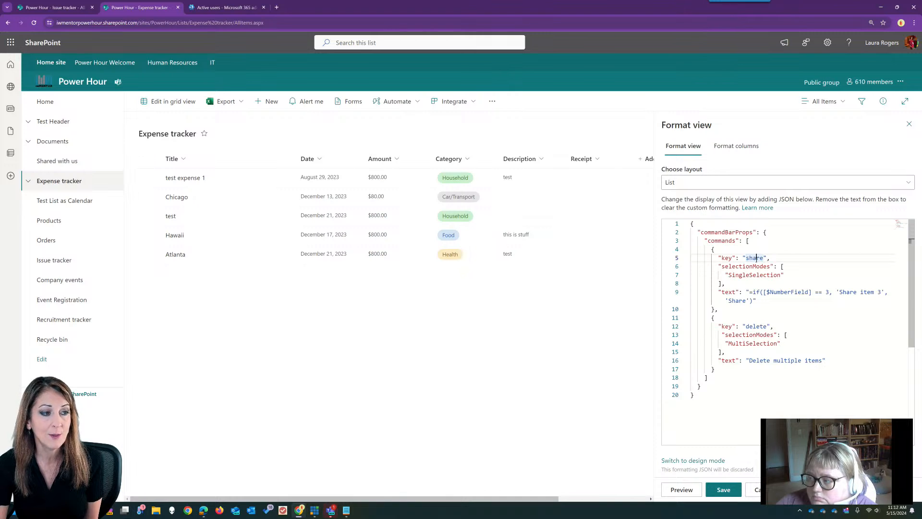
click(691, 494)
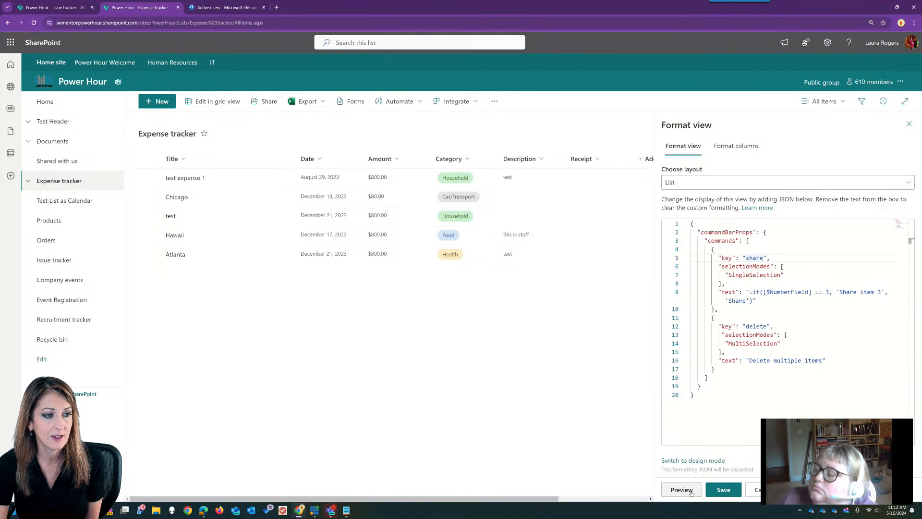
Step: Try the condition [$Category] == "Household" in the share command's text expression
click(788, 265)
click(786, 275)
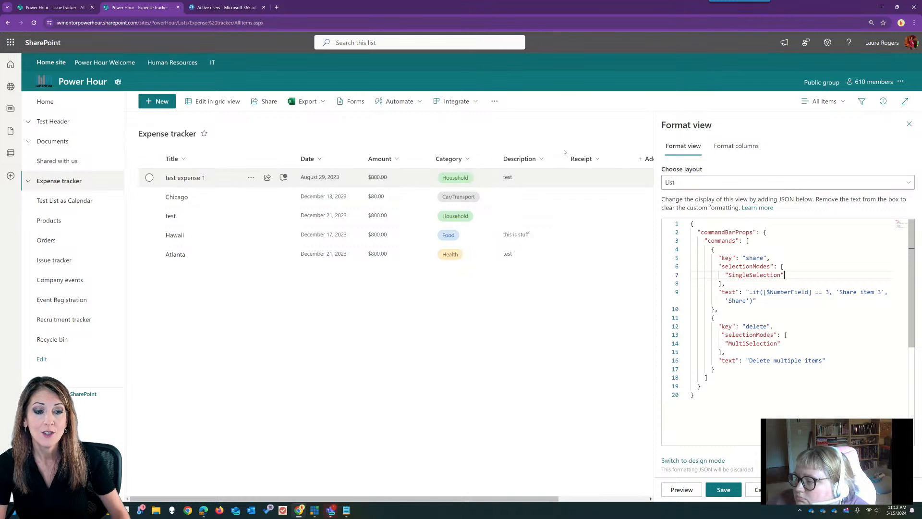
double_click(786, 292)
text(Category] == )
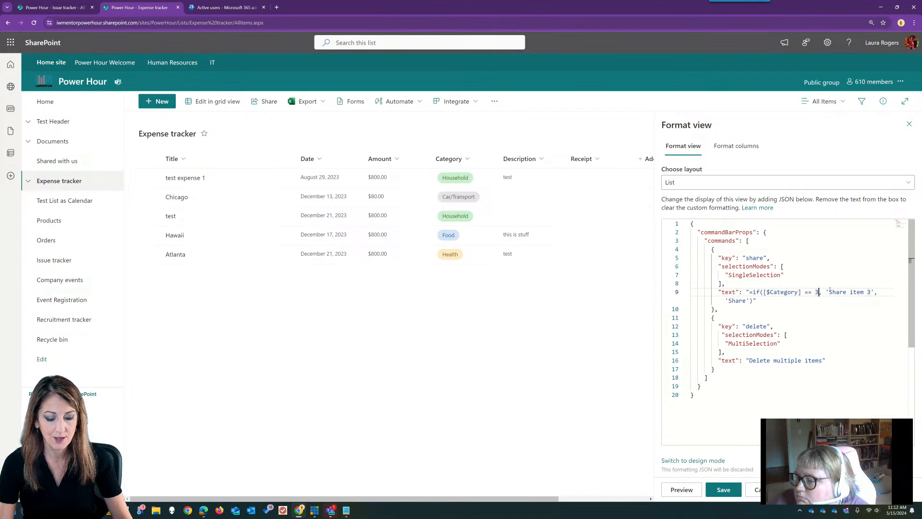
text("Hou)
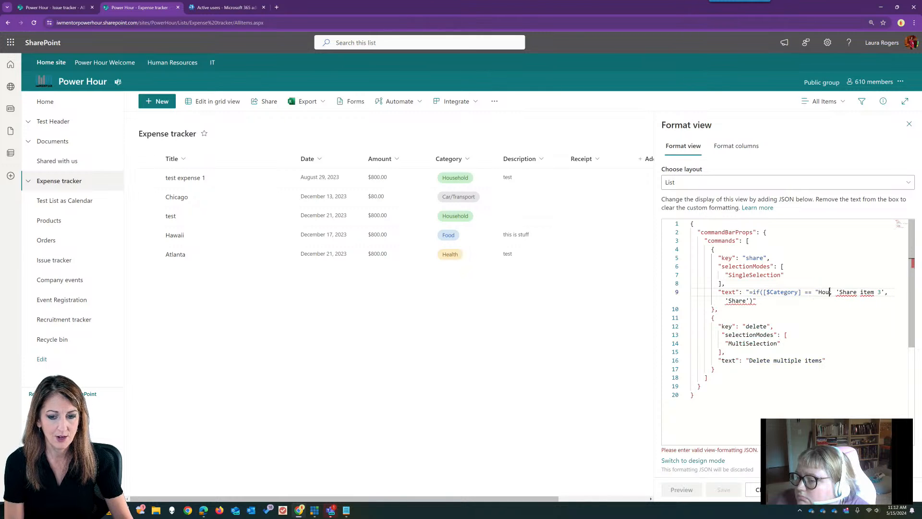
text(sehold)
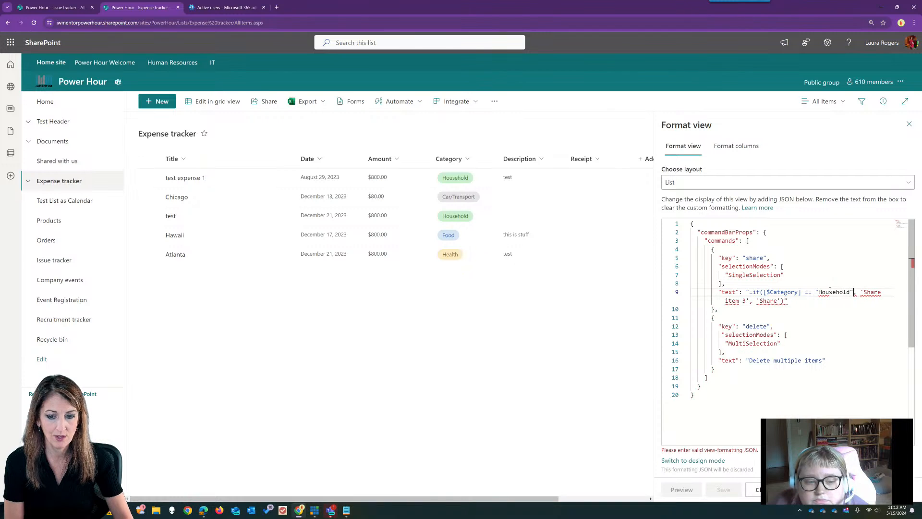
click(871, 292)
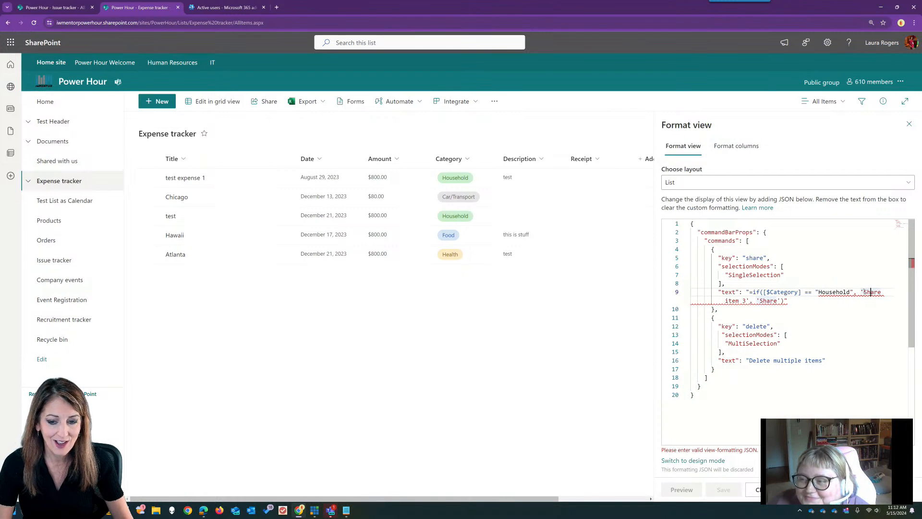
click(856, 292)
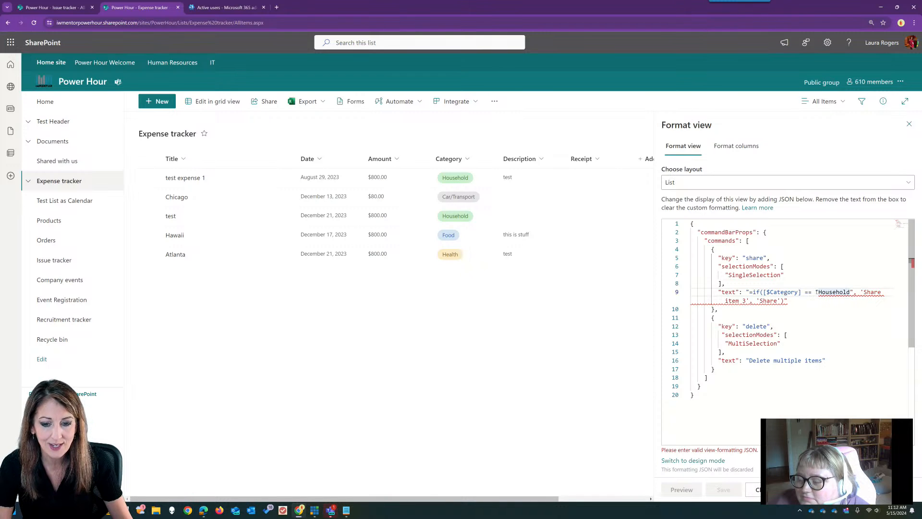
Step: Set the condition in the share command's text expression to [$Amount] == 800
drag(800, 292, 771, 292)
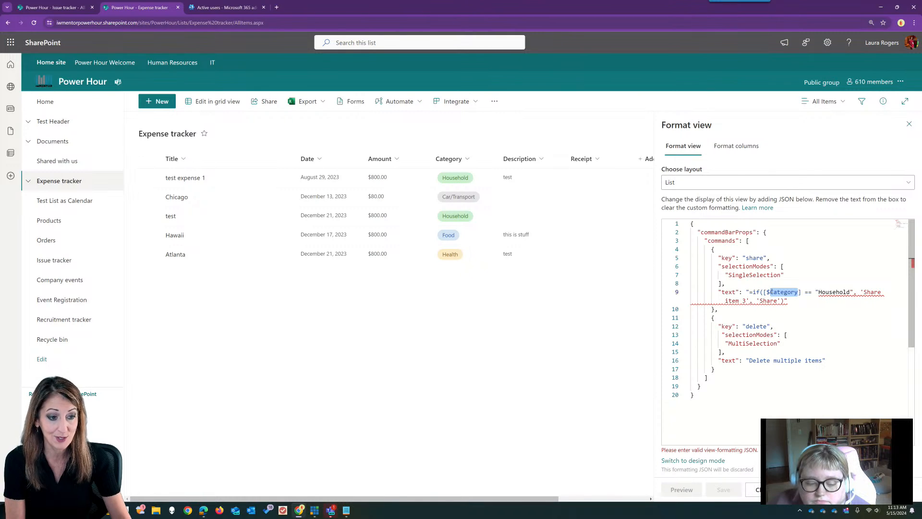
text(Amount)
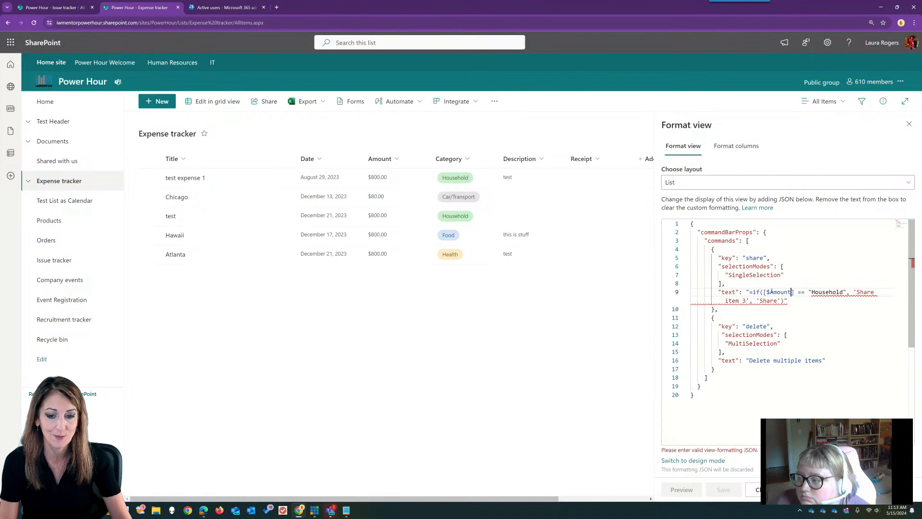
drag(808, 291, 822, 292)
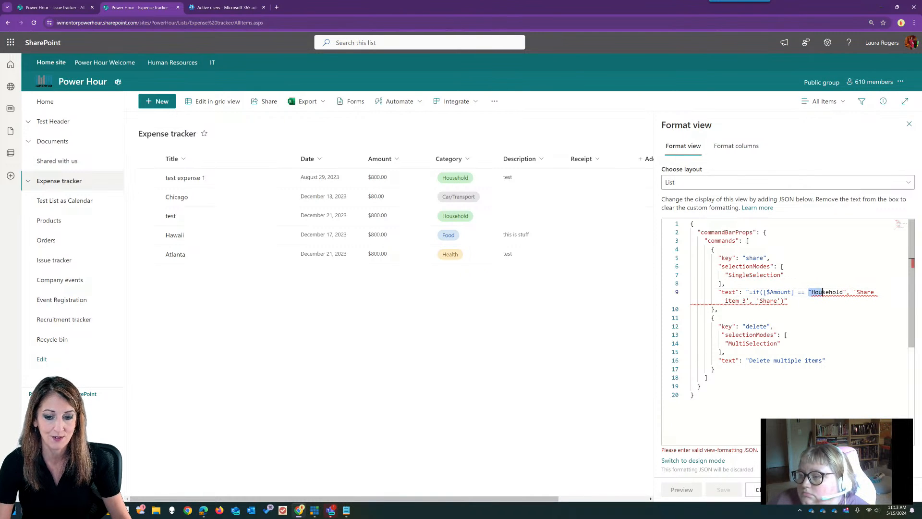
text(88)
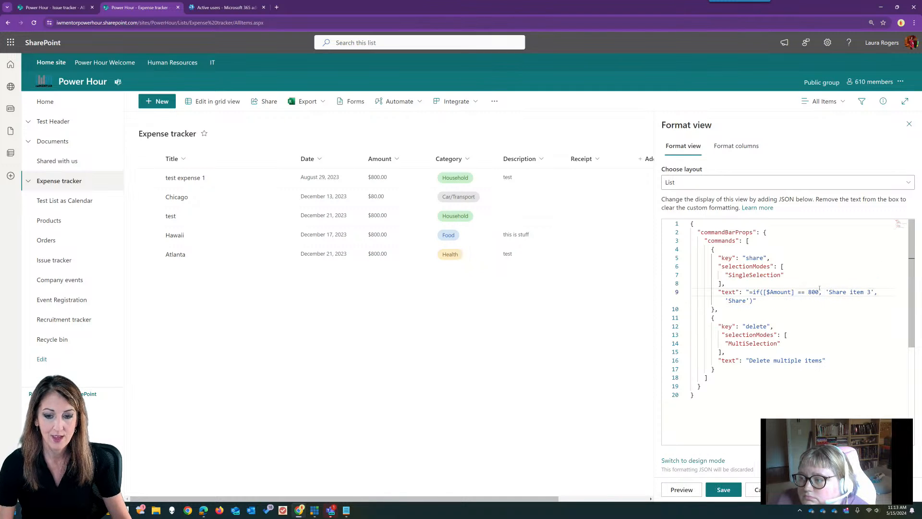
Step: Set the label that the share command shows when the condition is met to 'Share item with amount 800'
click(870, 291)
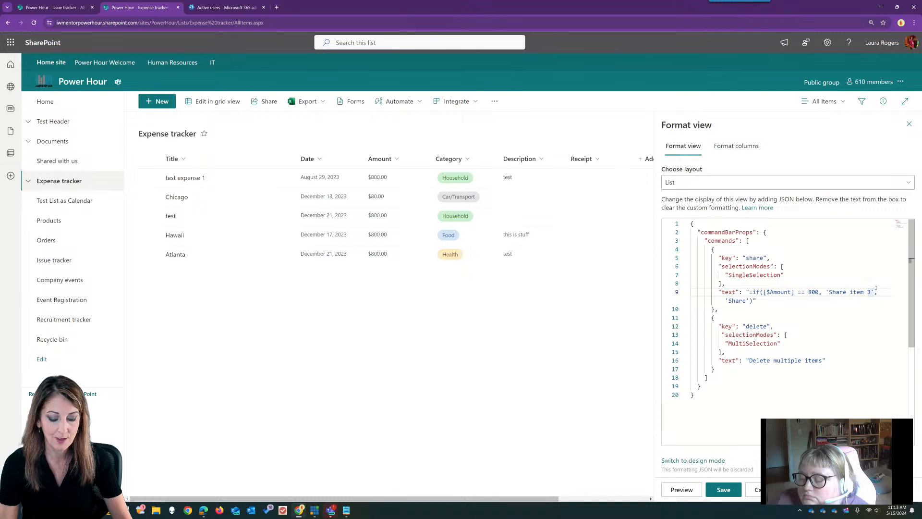
key(BackSpace)
text(with a)
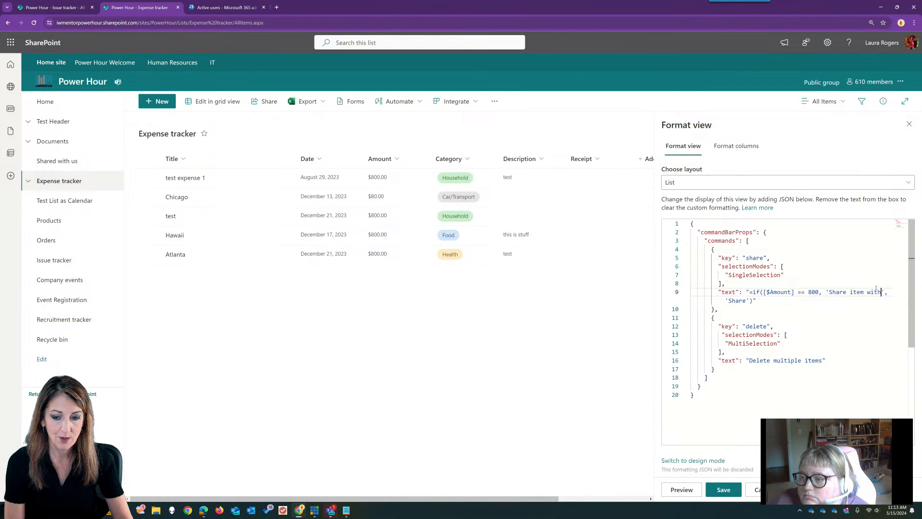
text(mount )
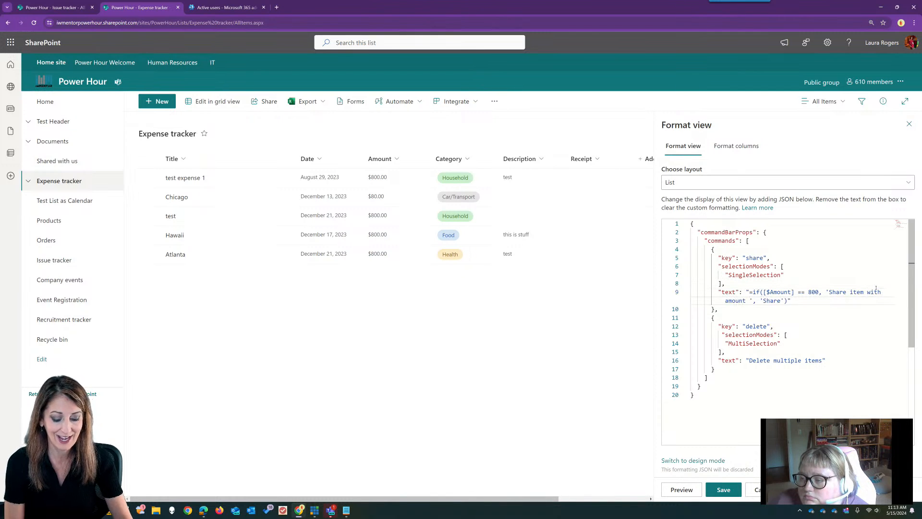
text(800)
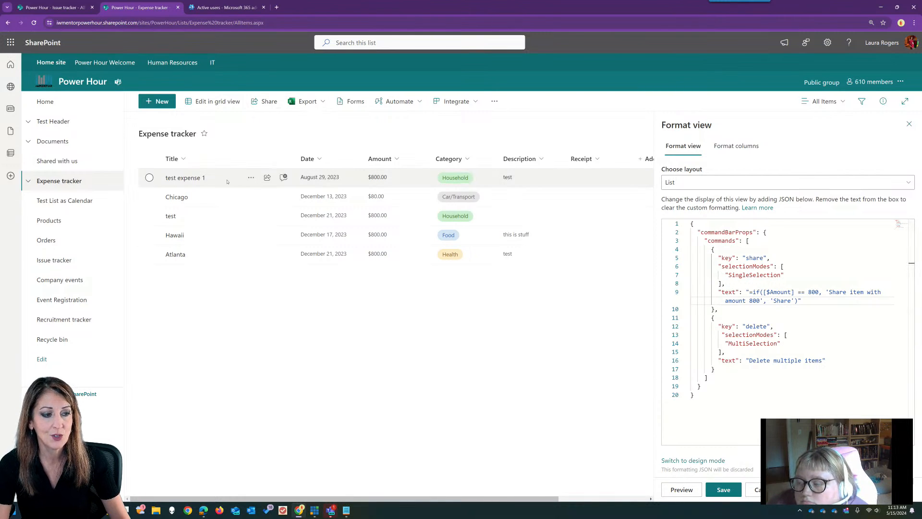
Step: Select test expense 1, Chicago, test and Hawaii one at a time, ending on Chicago, to compare the share command's label with each amount
click(403, 183)
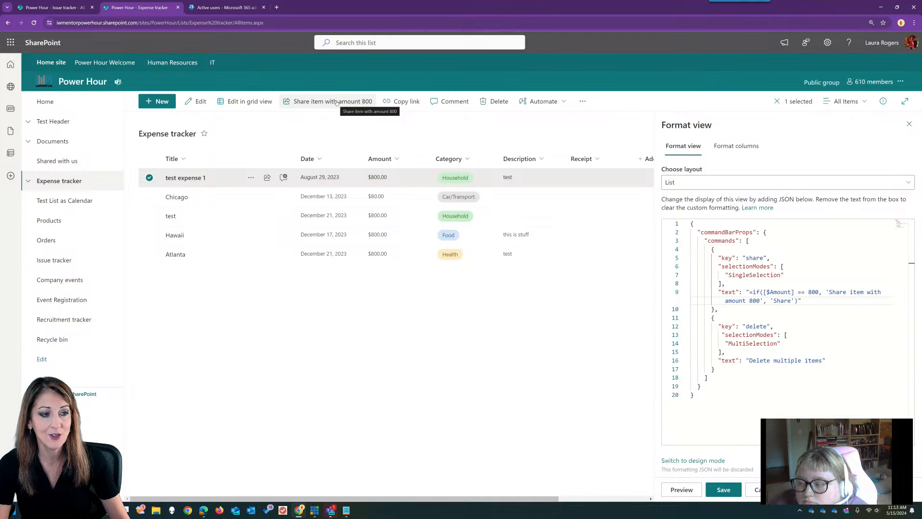
click(395, 201)
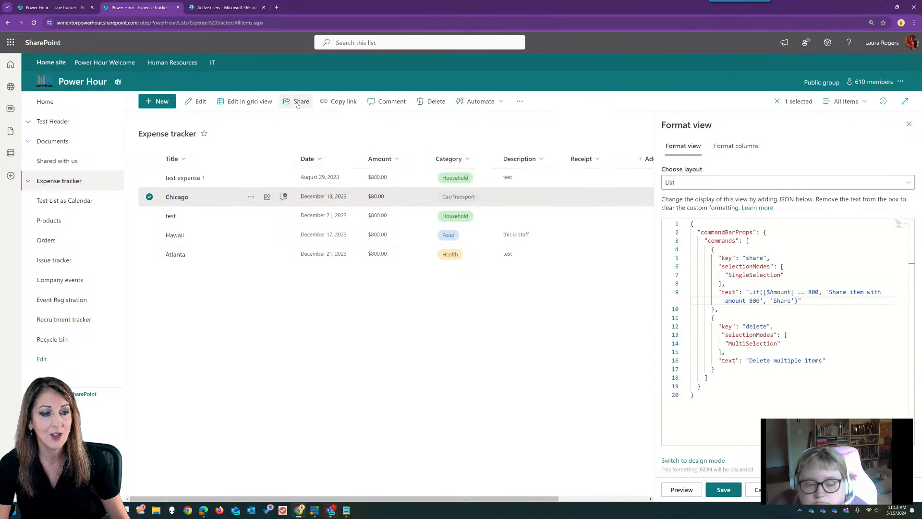
click(398, 219)
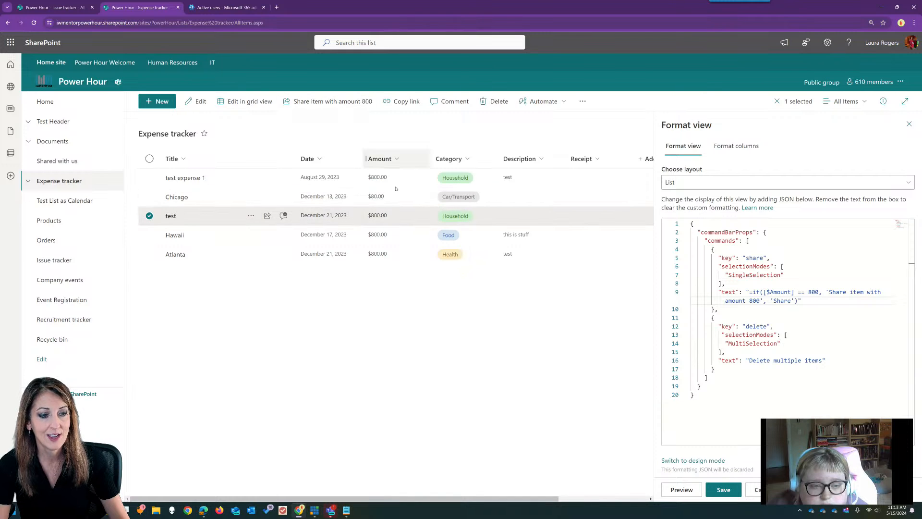
click(401, 238)
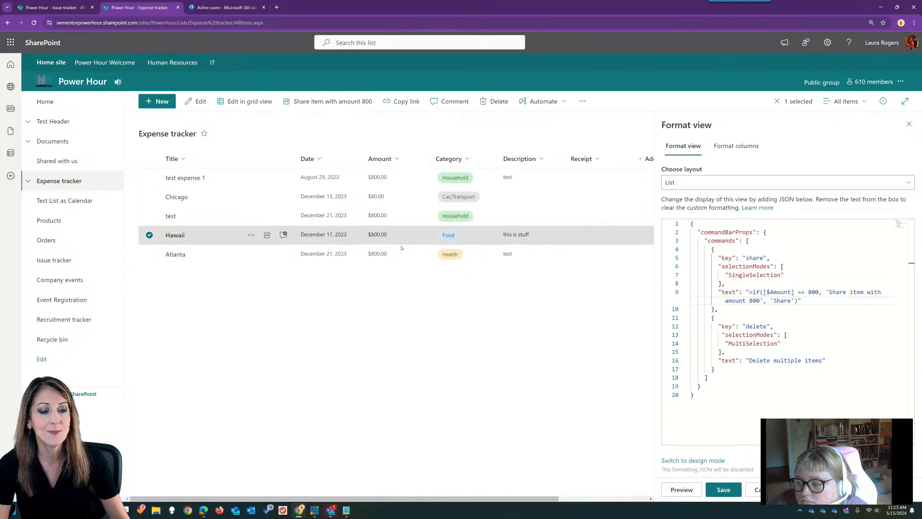
click(403, 195)
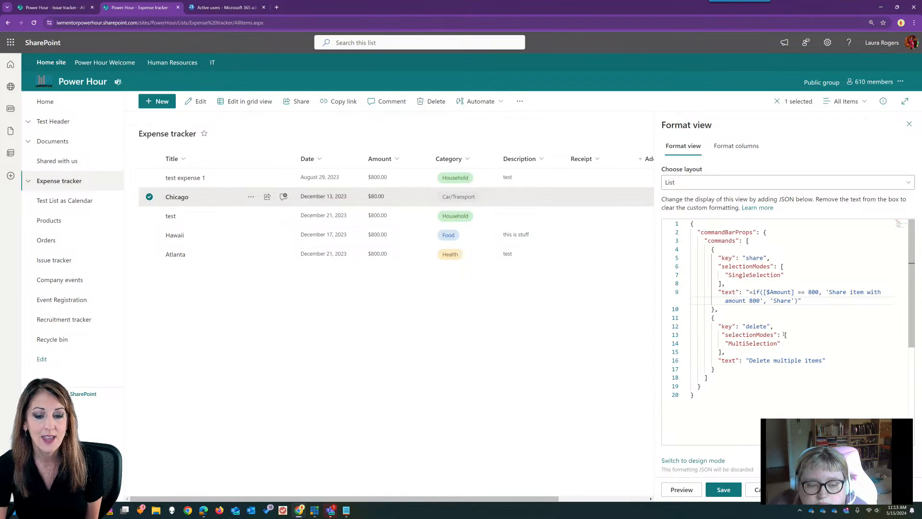
Step: Add test and Hawaii to the selection to check the command bar for multiple items, and clear the selection
click(150, 215)
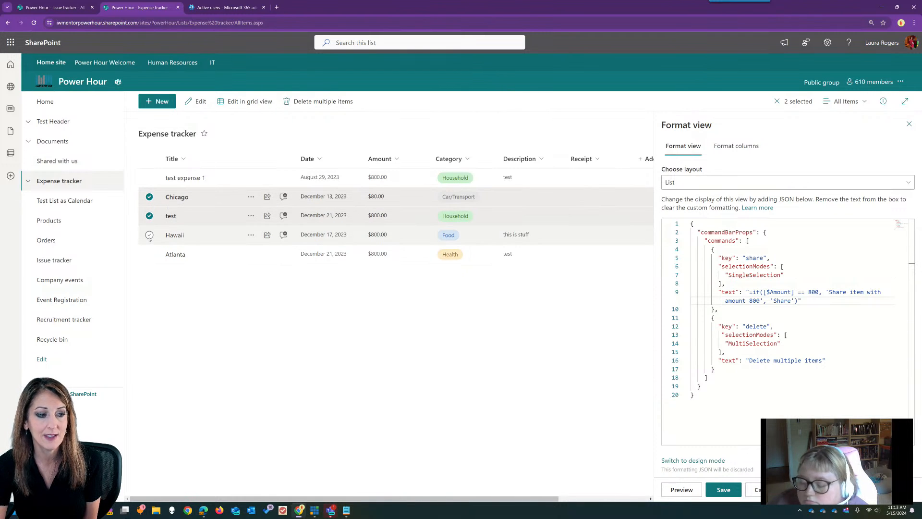
click(149, 234)
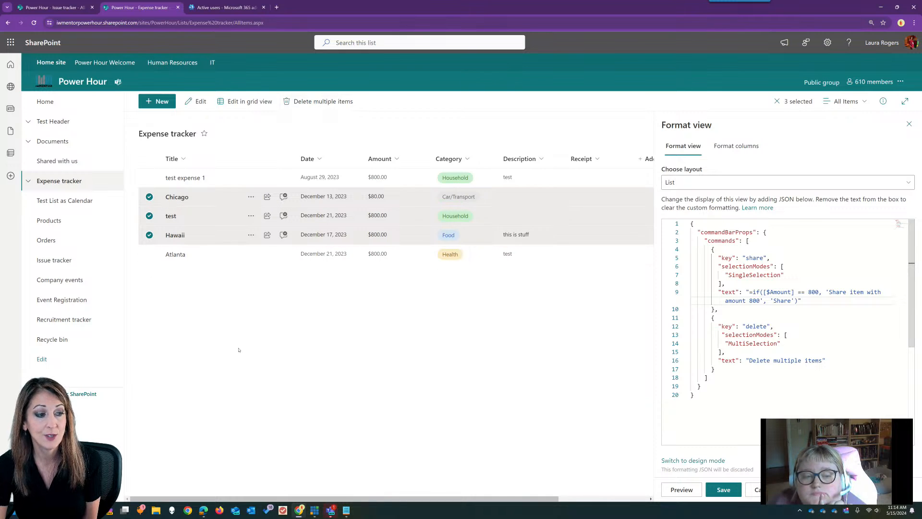
click(405, 350)
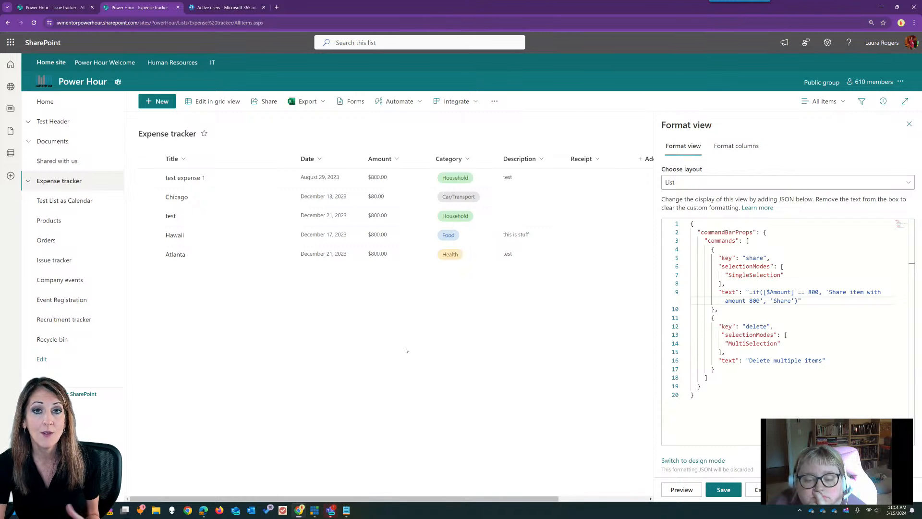
Step: Switch to Teams, read the conversation on the Power Hour General channel's 5/15 tab, and return to the Expense tracker list
click(330, 510)
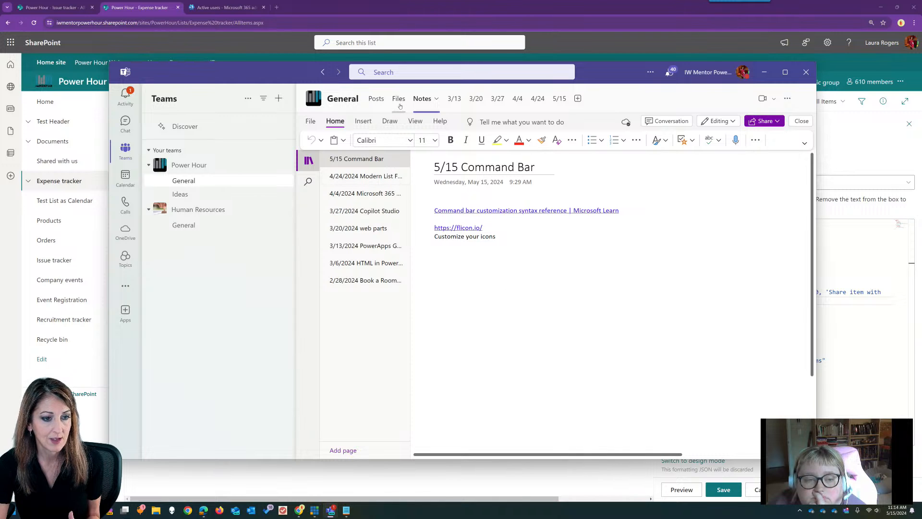
click(560, 99)
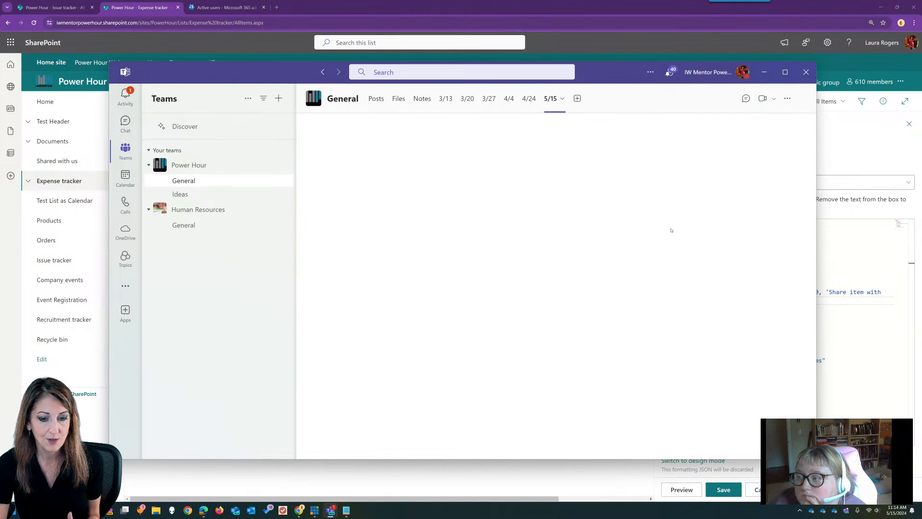
click(746, 99)
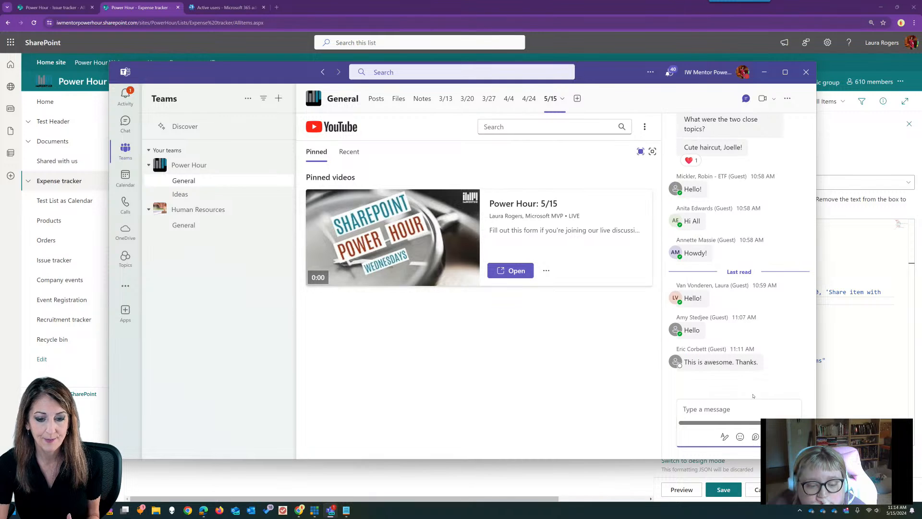
scroll(761, 229, up, 3)
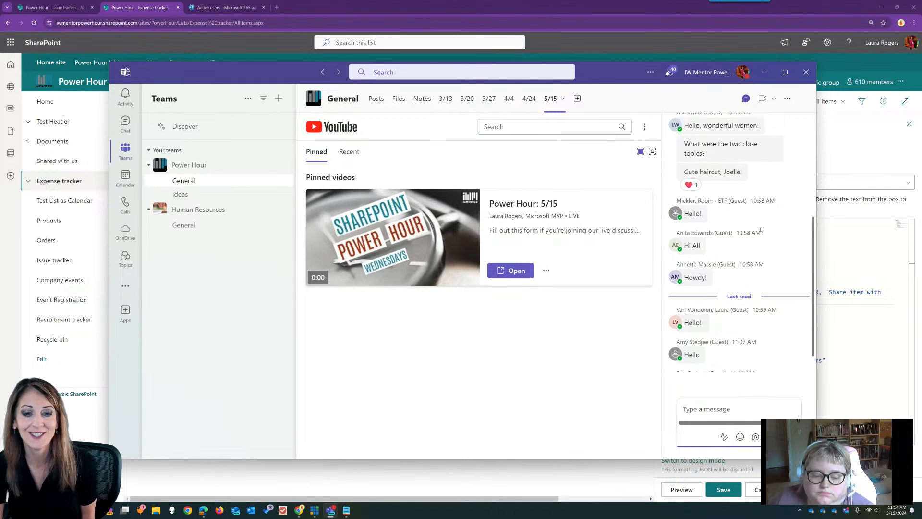
scroll(762, 231, down, 3)
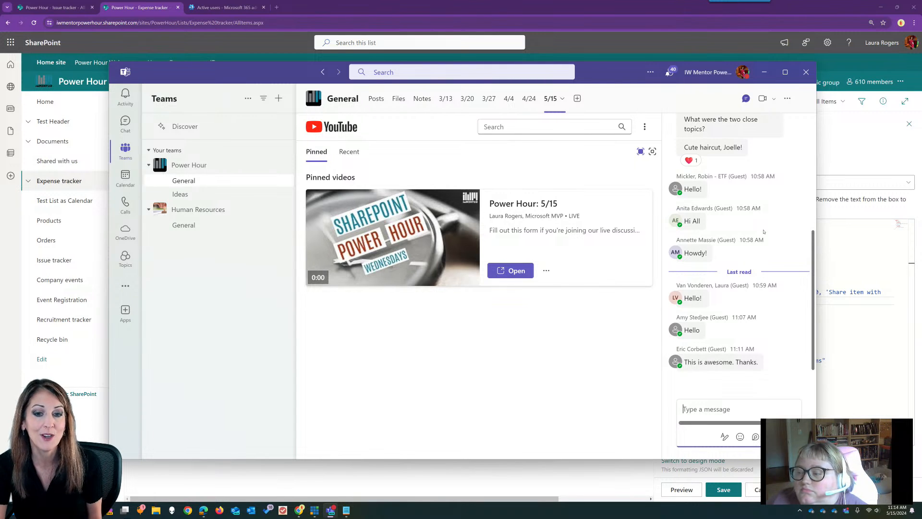
click(764, 72)
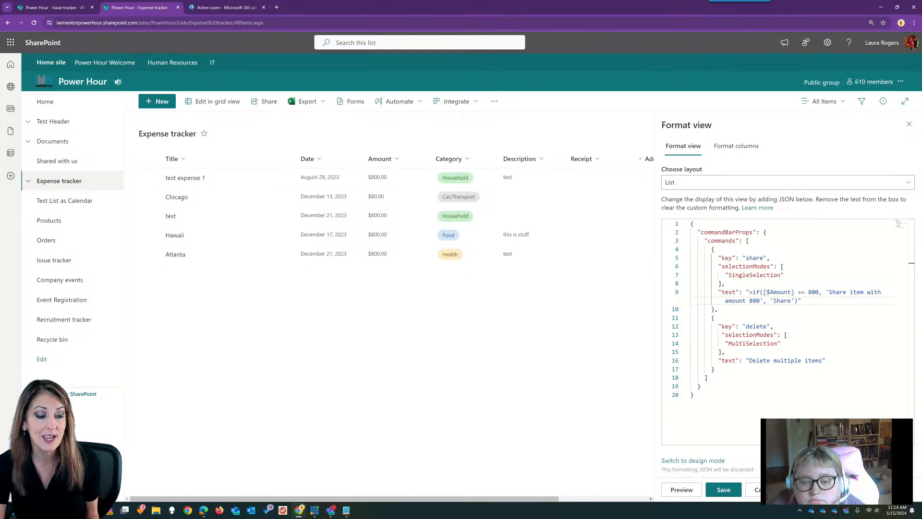
Step: View the Expense tracker list's Forms dialog and close it without creating a form
click(352, 102)
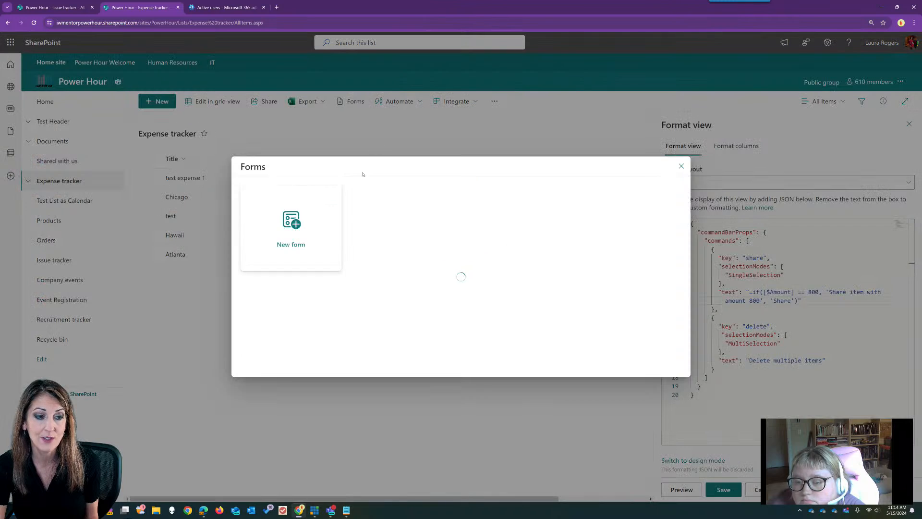
click(681, 166)
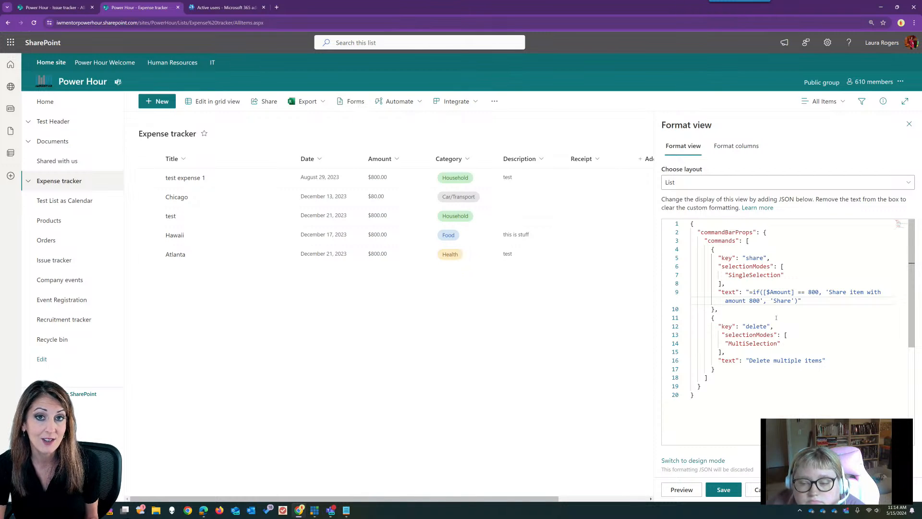
Step: Replace the view's entire JSON with the copied code that hides New, renames quick edit and makes Export primary at position 0, and preview it
click(346, 511)
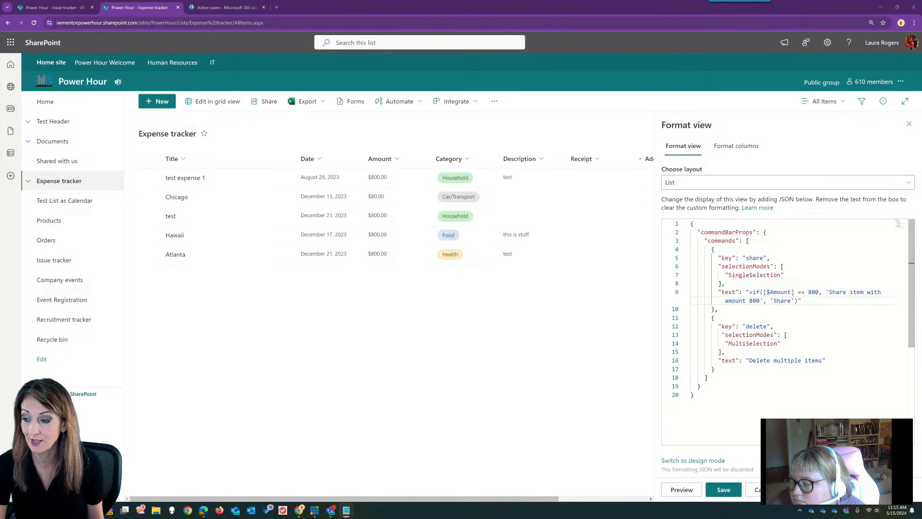
click(734, 312)
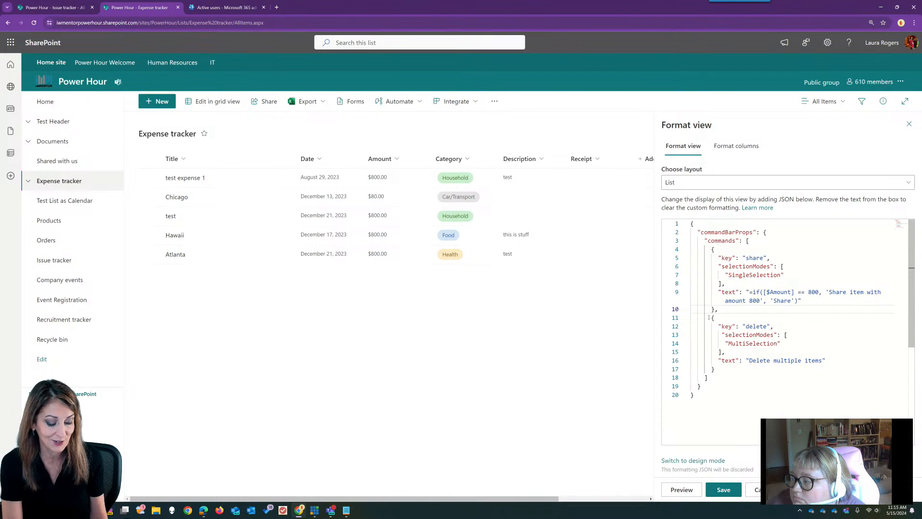
key(ctrl+a)
key(ctrl+v)
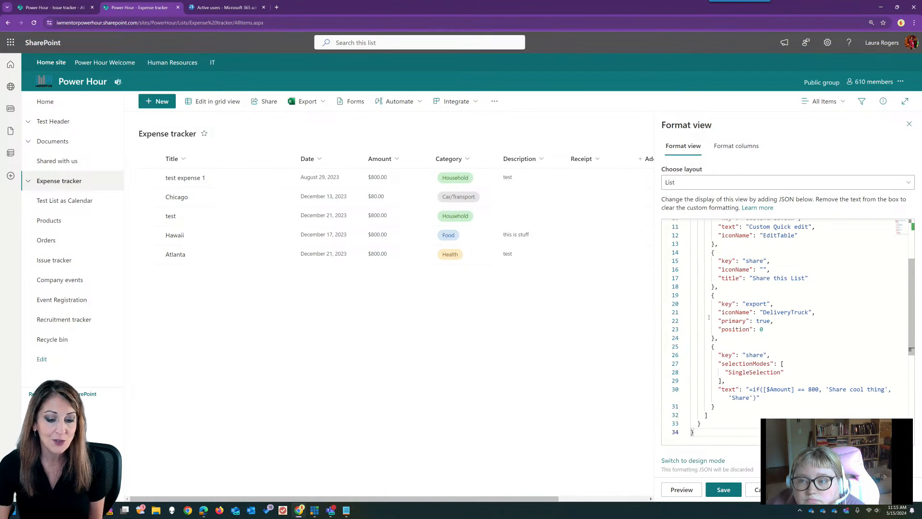
click(682, 489)
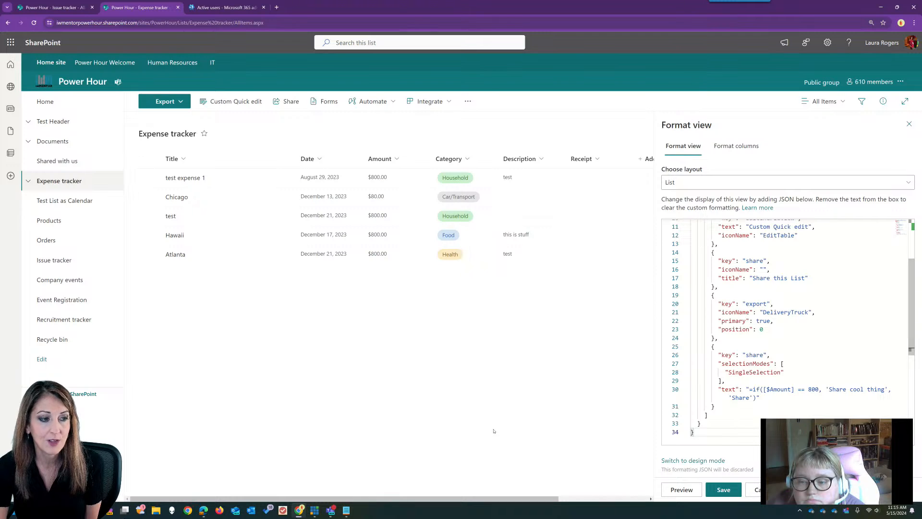
Step: Review the entry that hides the new command in the JSON and save the view format
scroll(767, 311, up, 3)
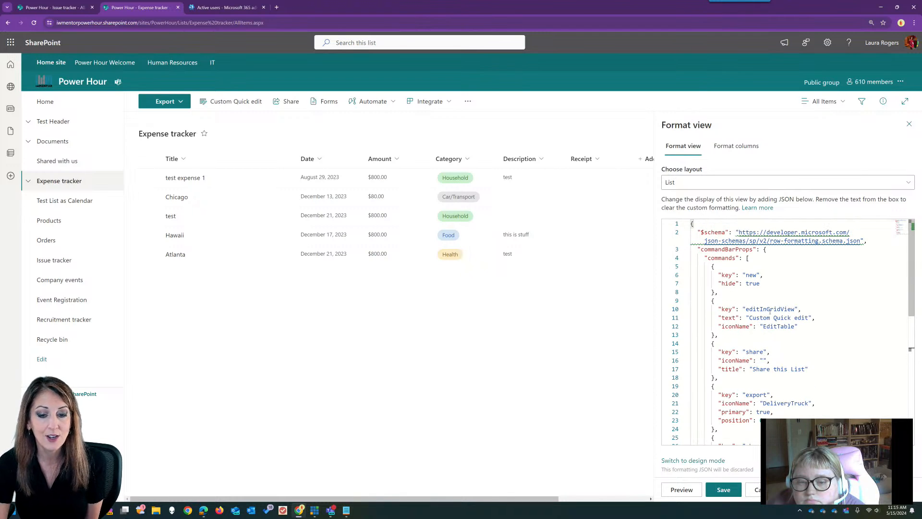
click(763, 274)
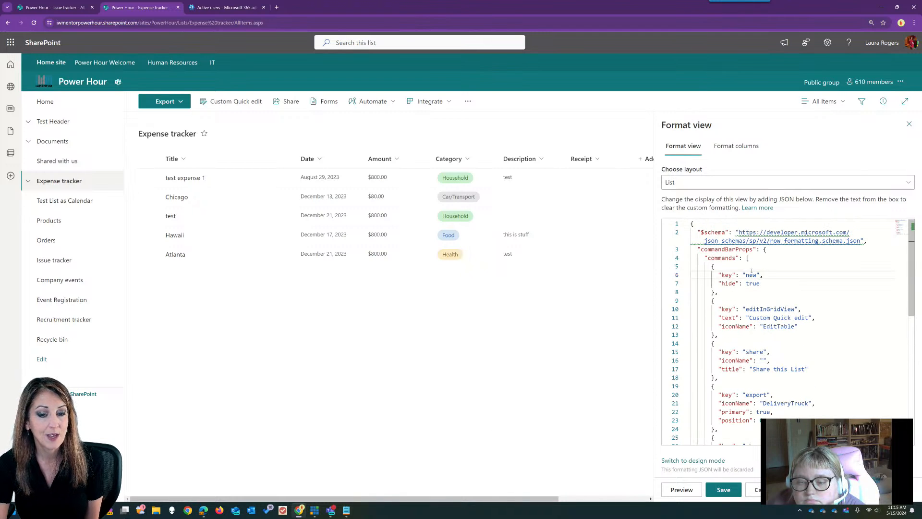
click(731, 291)
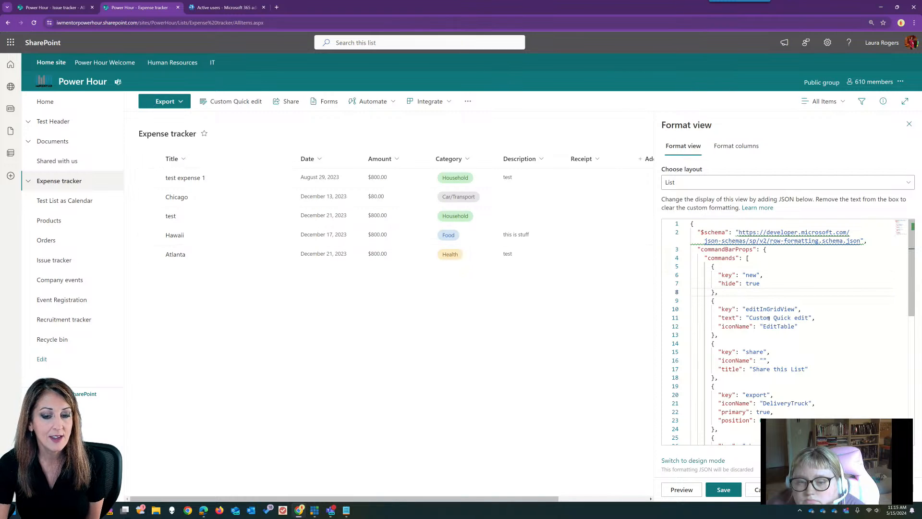
click(725, 489)
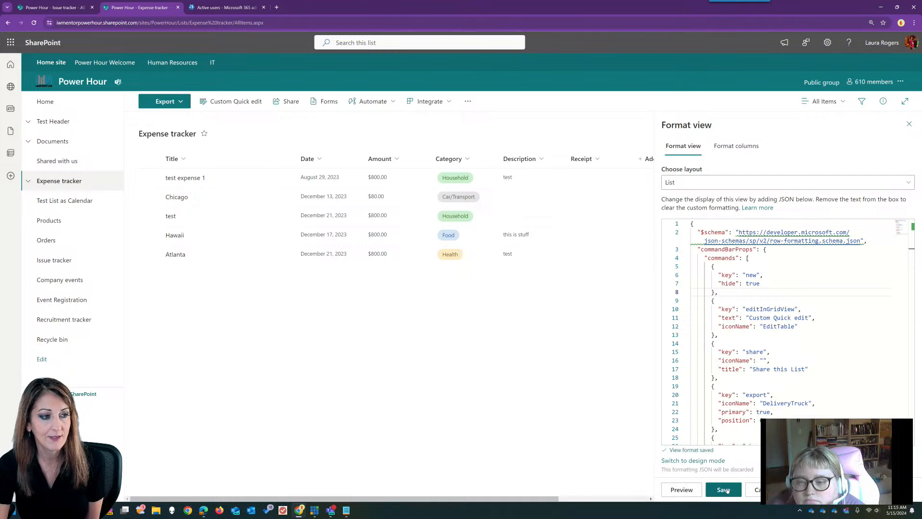
Step: Examine the editInGridView entry's custom text and the first share entry's icon name and title in the JSON
click(787, 318)
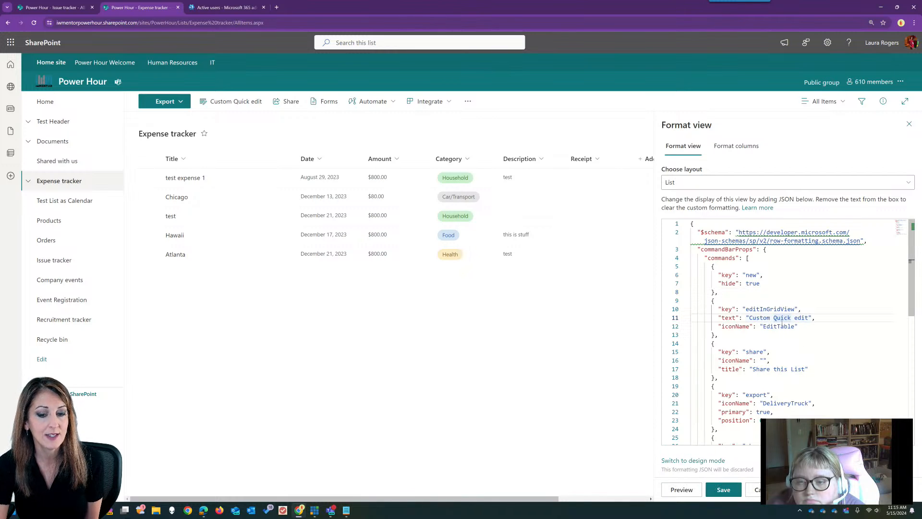
scroll(783, 319, down, 1)
click(764, 342)
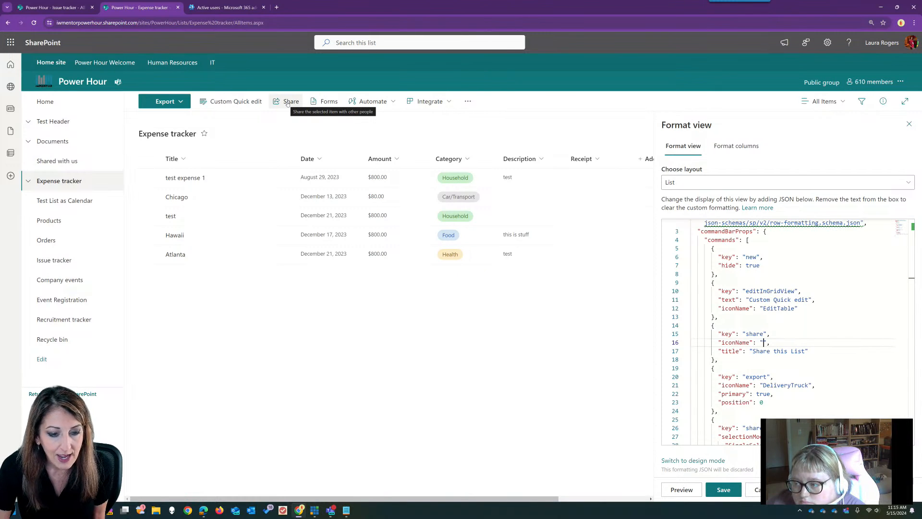
click(749, 351)
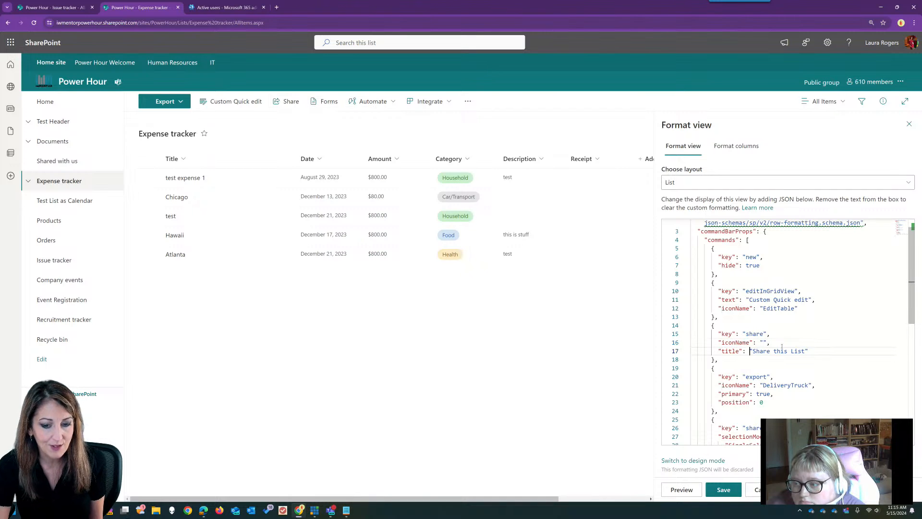
scroll(763, 362, down, 1)
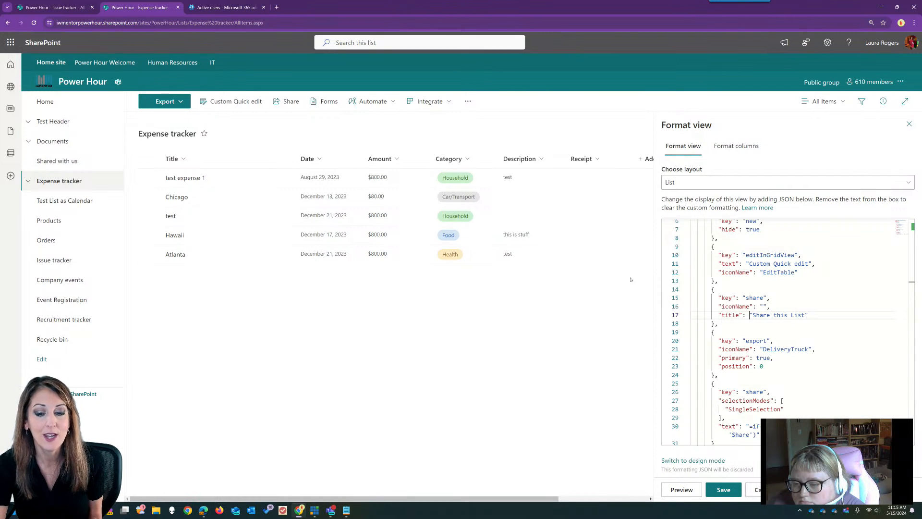
Step: Remove the position property from the export command, keeping valid JSON with primary set to true, and preview the command bar
click(774, 366)
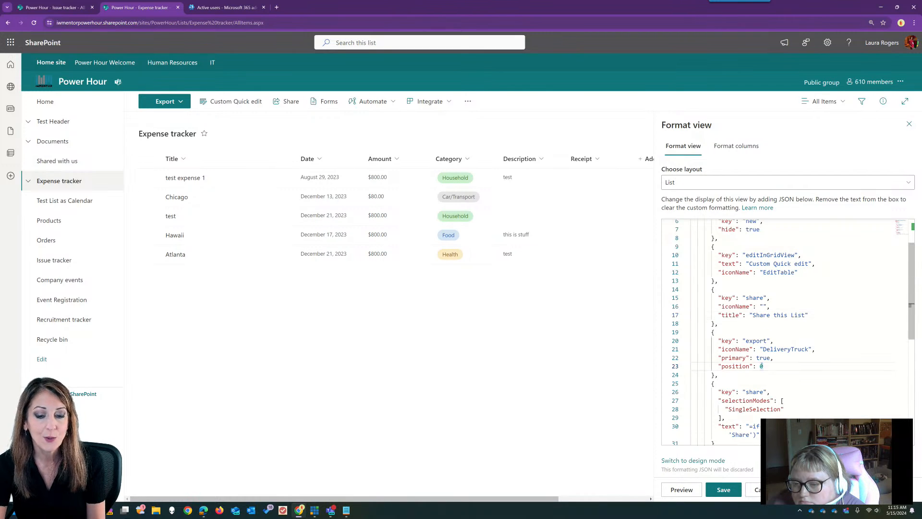
drag(762, 366, 719, 366)
click(766, 366)
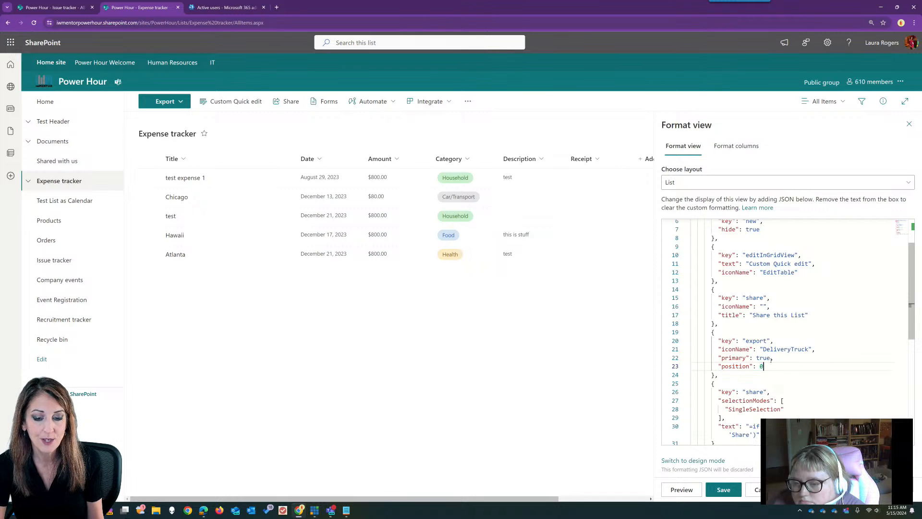
drag(771, 358, 777, 368)
key(BackSpace)
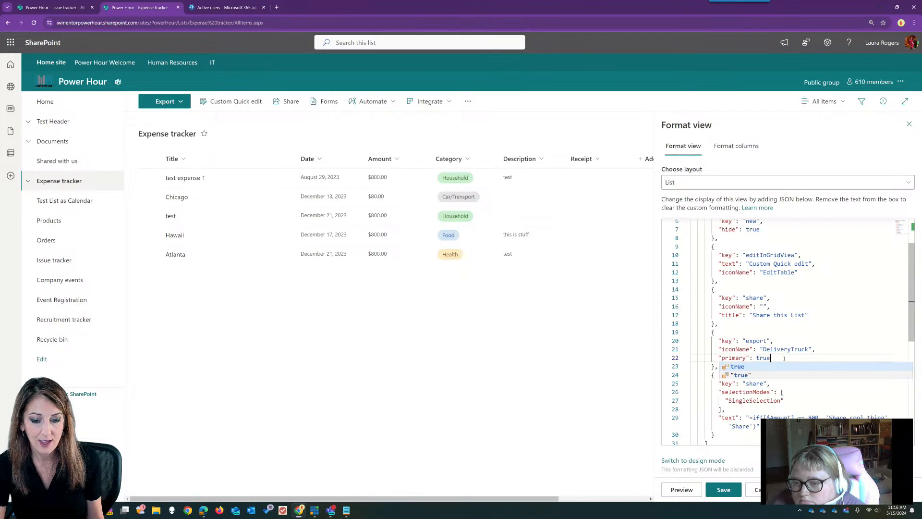
click(811, 349)
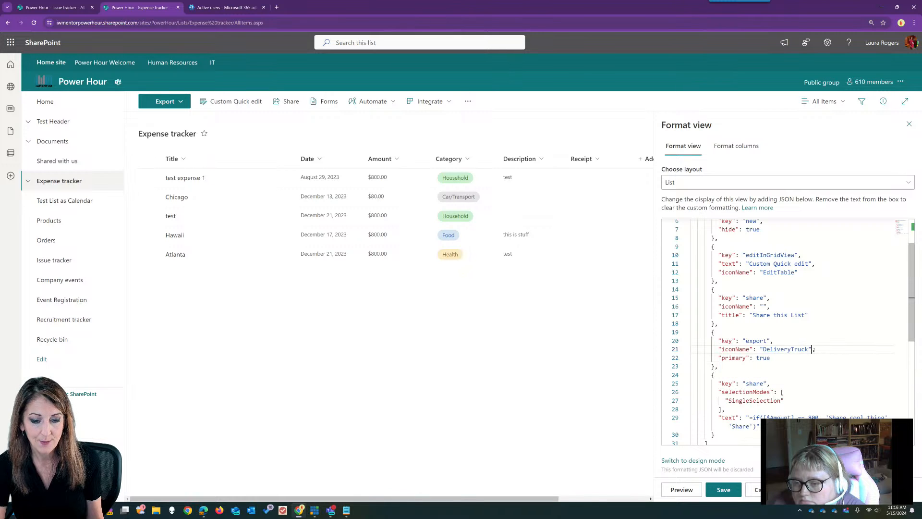
text(,)
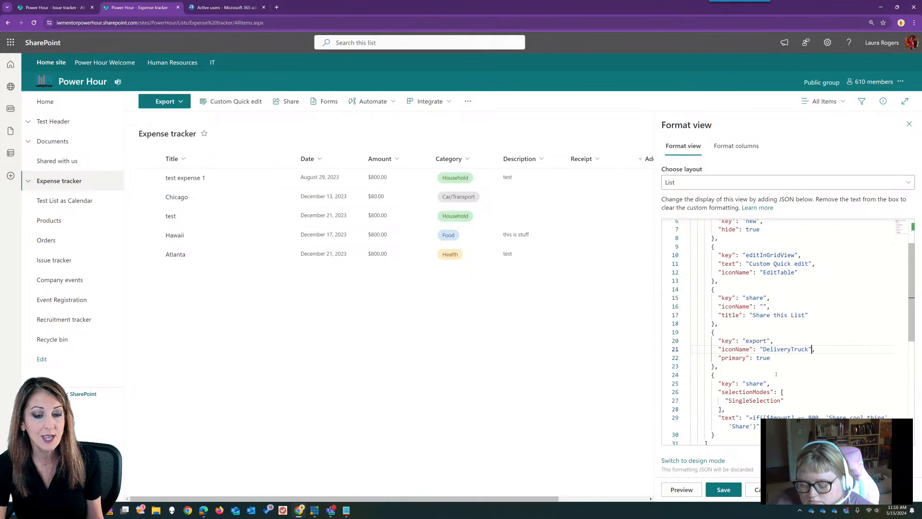
click(681, 490)
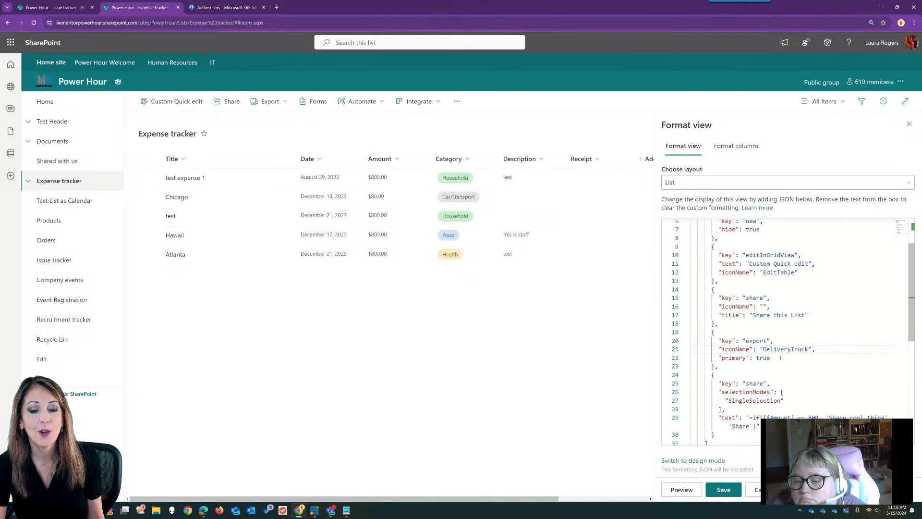
Step: Restore the export command's position property with value 0 after primary, and preview the command bar
text(,         "position": 0)
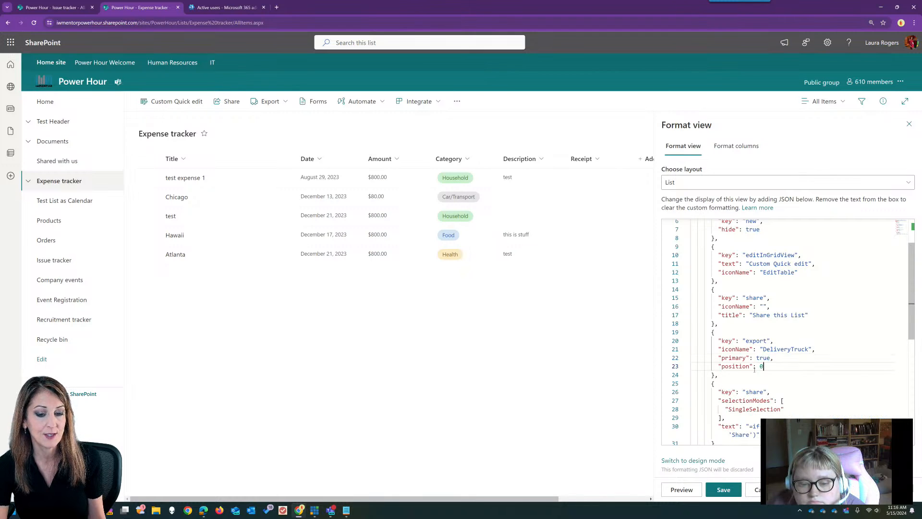
click(681, 489)
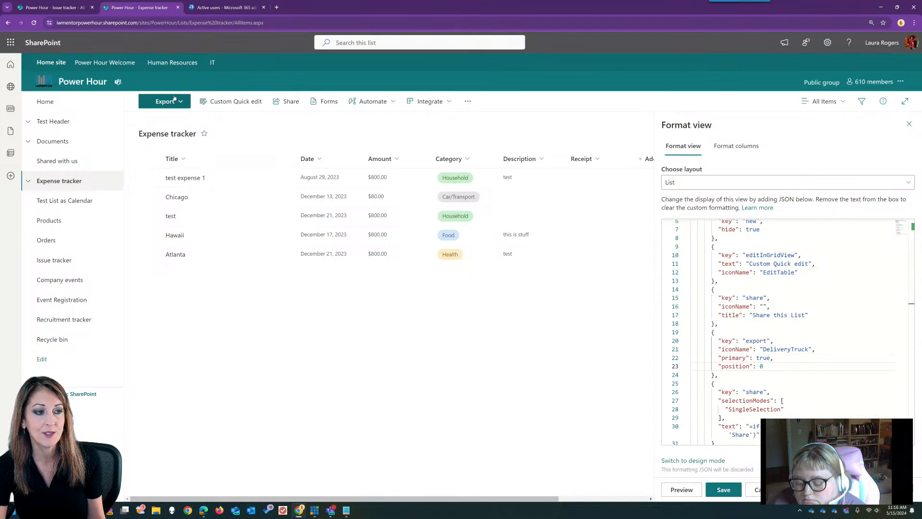
click(775, 358)
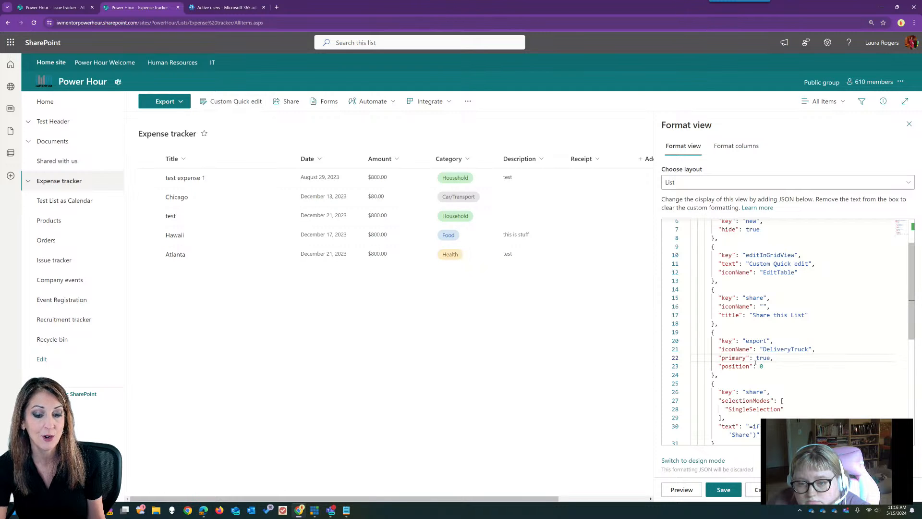
key(Down)
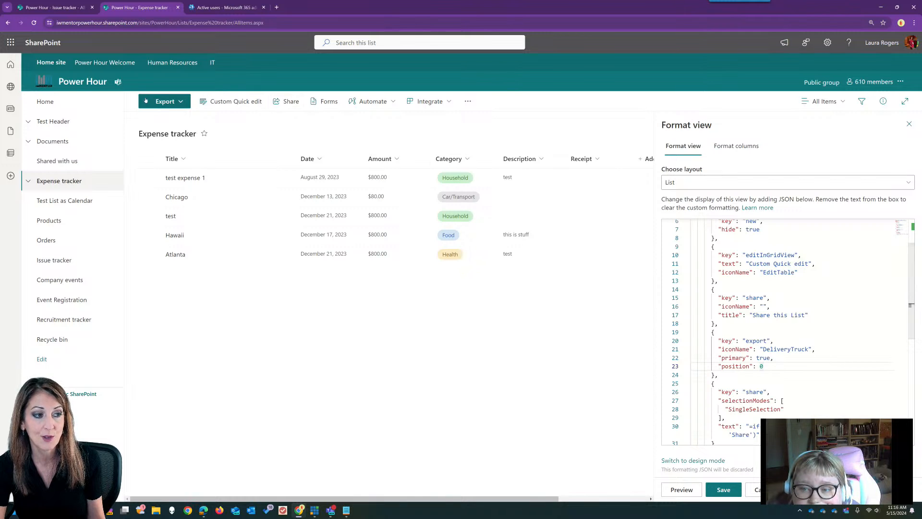
Step: Find the single-selection share entry in the JSON and select test expense 1 to check the command's label
scroll(825, 375, down, 1)
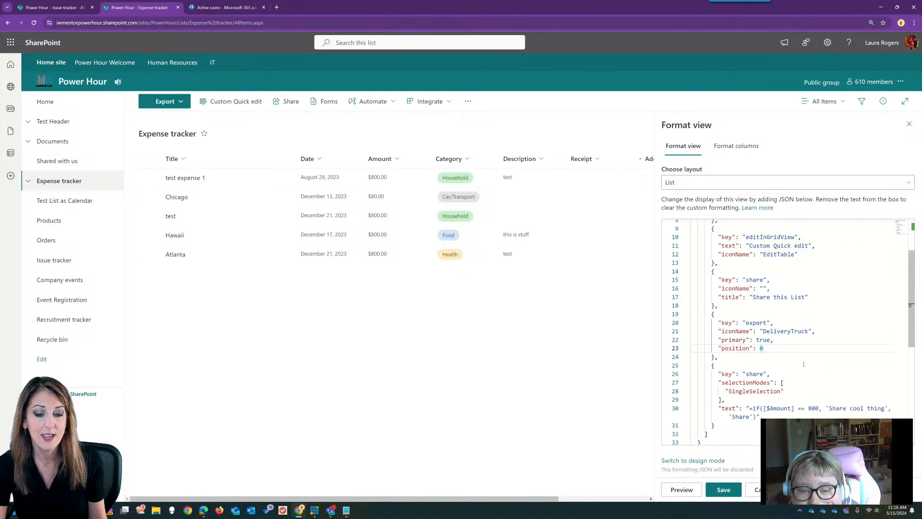
click(772, 375)
scroll(790, 366, down, 2)
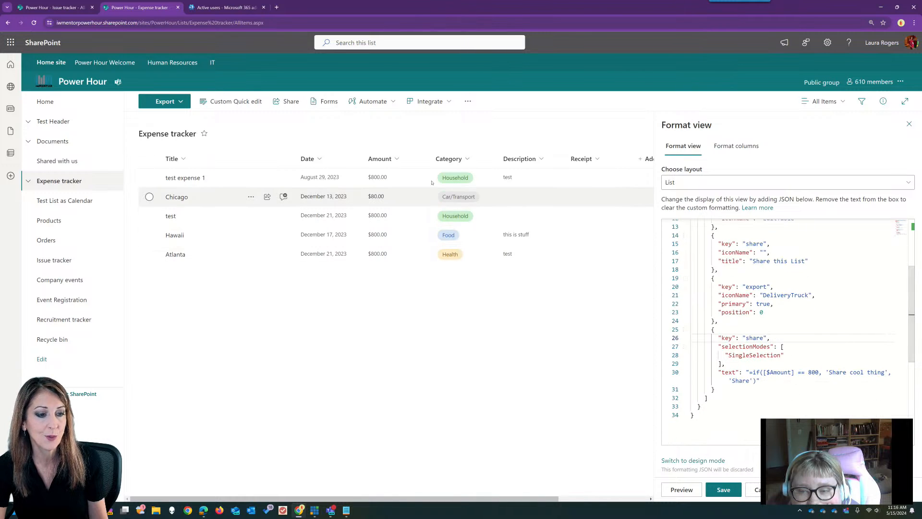
click(402, 182)
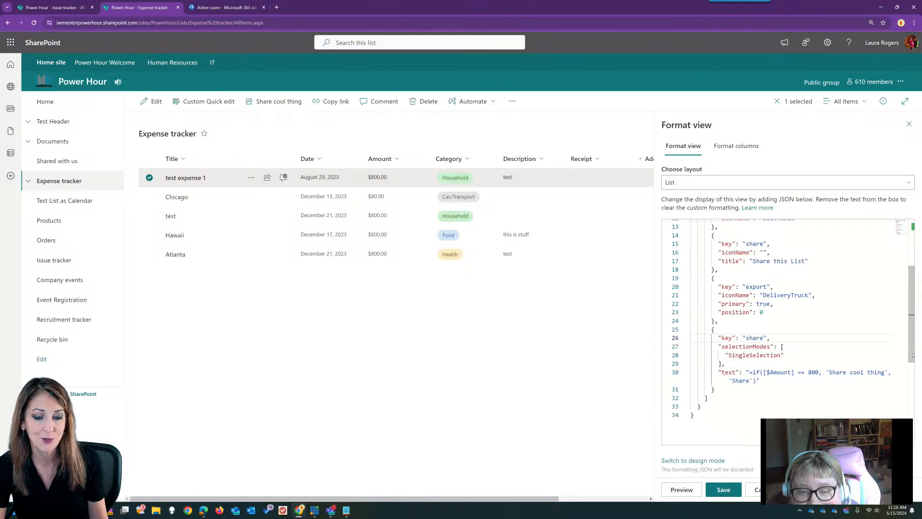
Step: Change the share command's text condition to [$Category] == 'Household', keeping the 'Share cool thing' and 'Share' labels
click(799, 373)
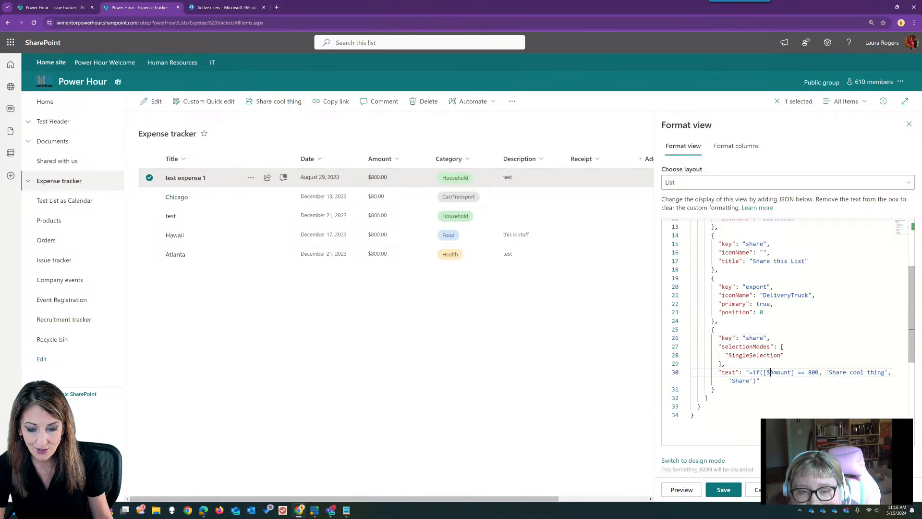
drag(770, 373, 781, 374)
text(Category)
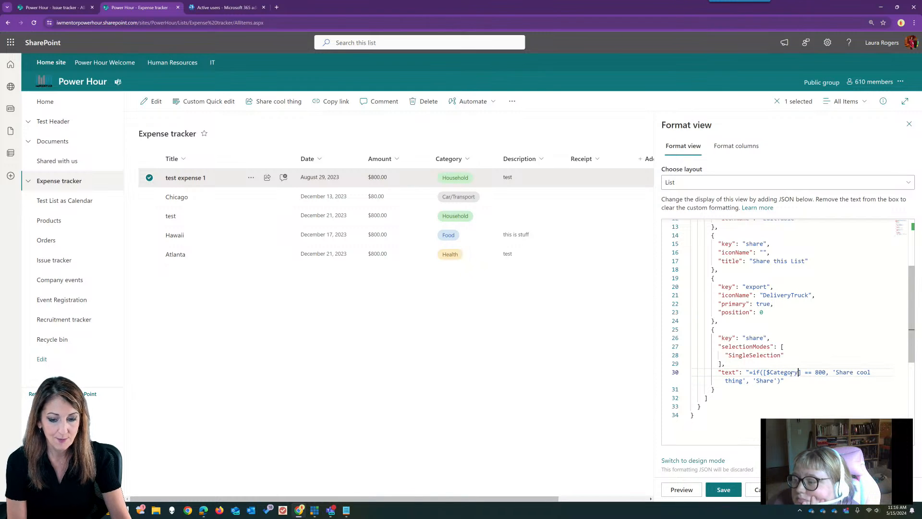
double_click(821, 373)
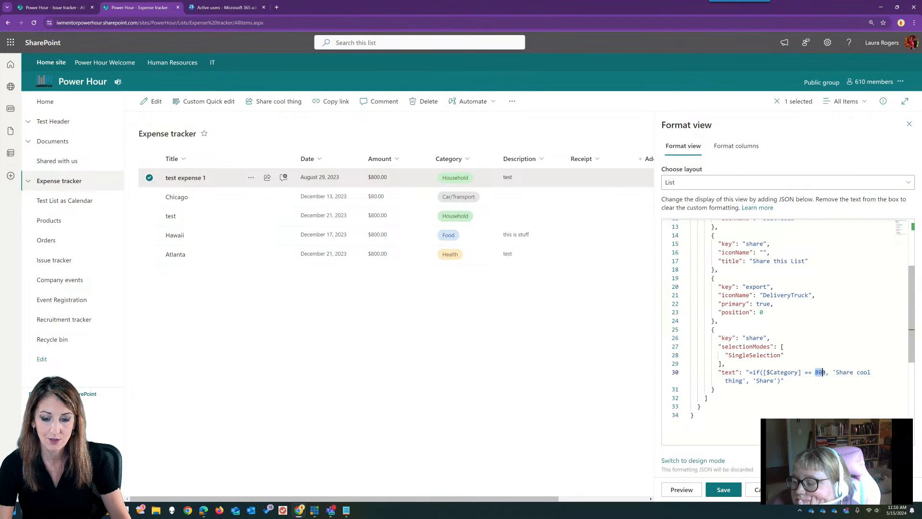
text(')
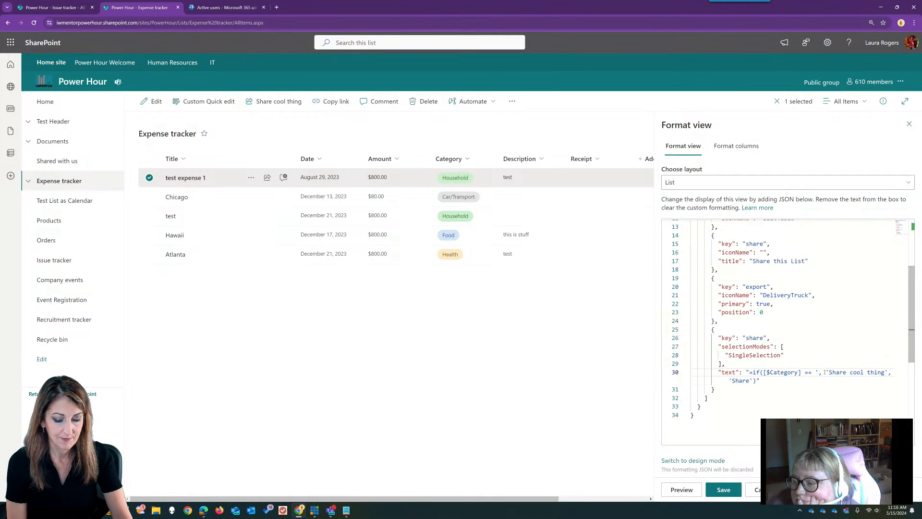
text(Household)
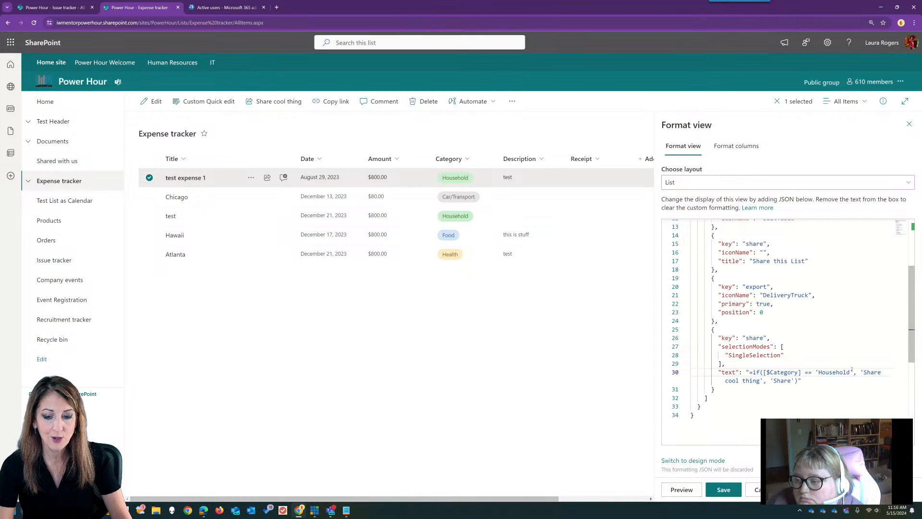
Step: Select Chicago, test expense 1 and test one at a time to compare the share command's label across categories
click(411, 198)
click(484, 181)
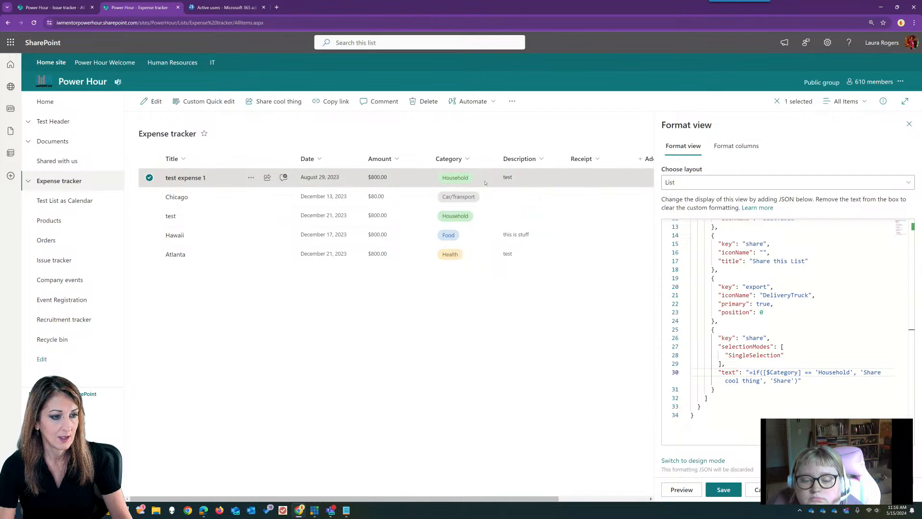
click(405, 200)
click(411, 220)
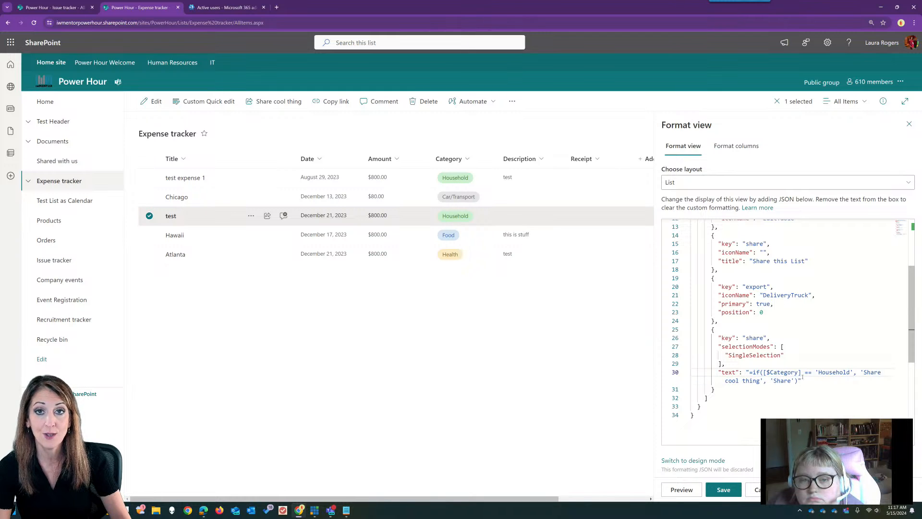
Step: Compare the item context menus of test and test expense 1 with the customized command bar
click(251, 215)
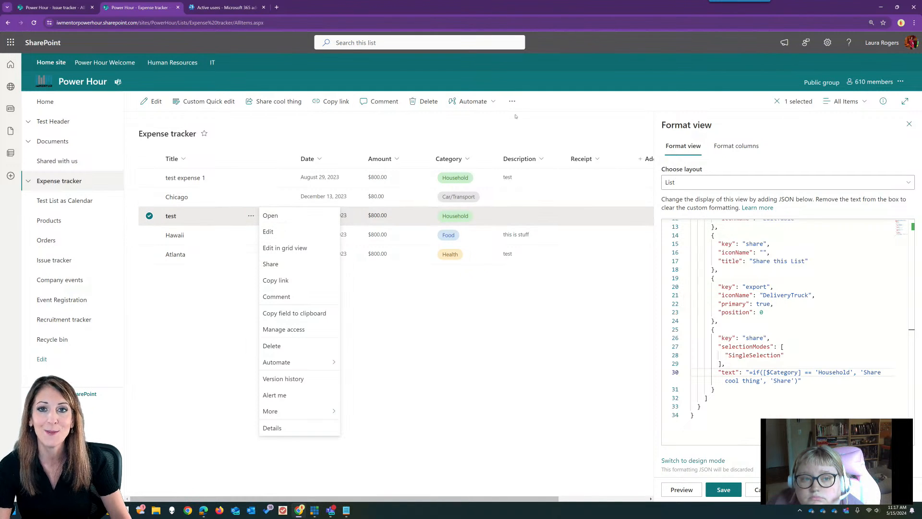
click(466, 128)
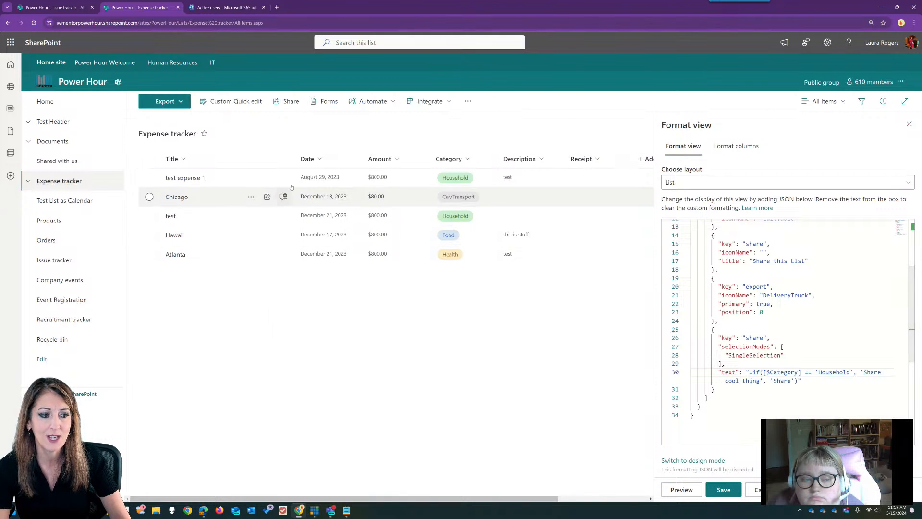
click(251, 178)
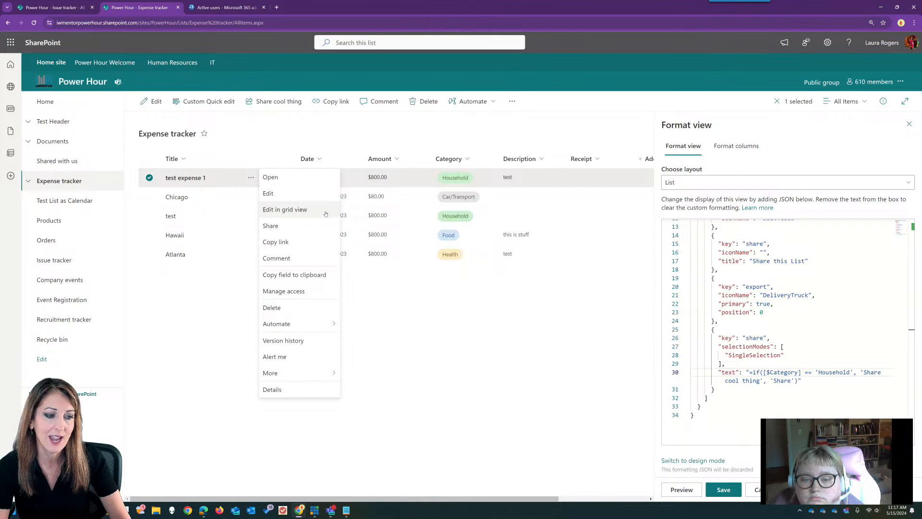
Step: Compare test expense 1's item actions menu with its row context menu, including the Automate options
click(437, 365)
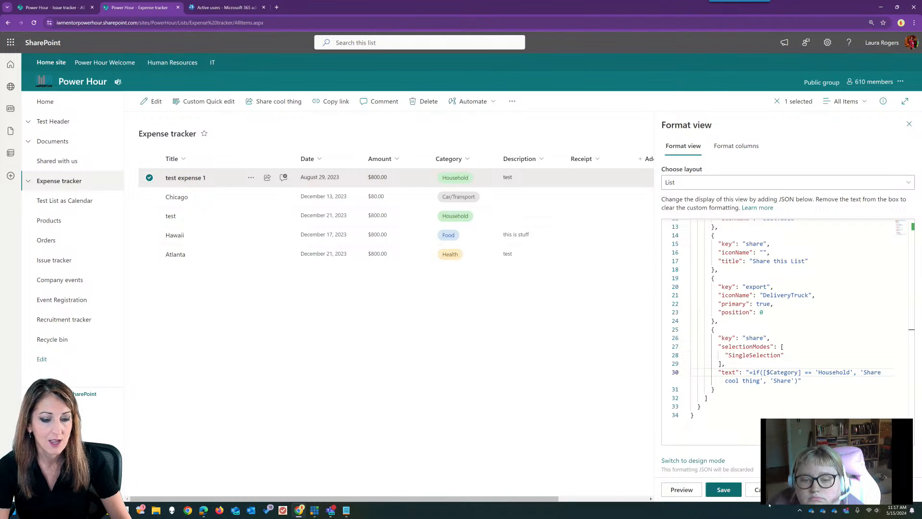
click(251, 178)
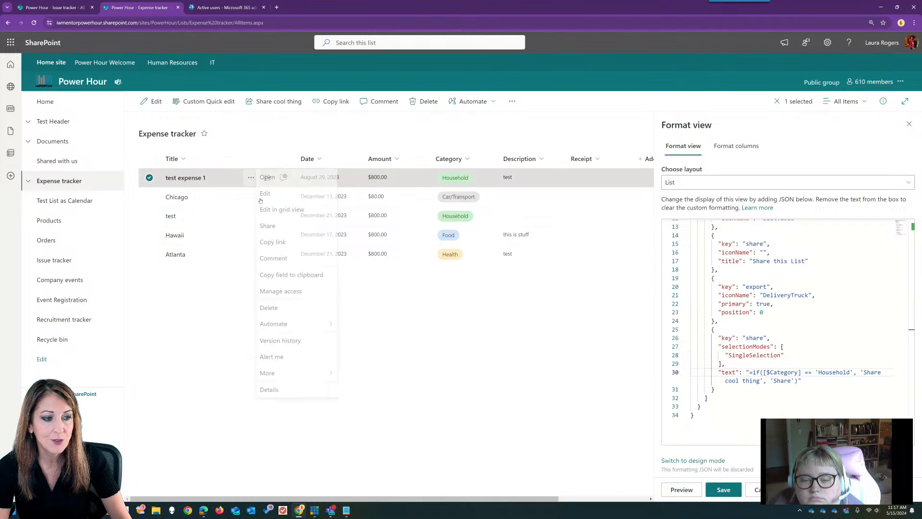
click(433, 298)
right_click(522, 178)
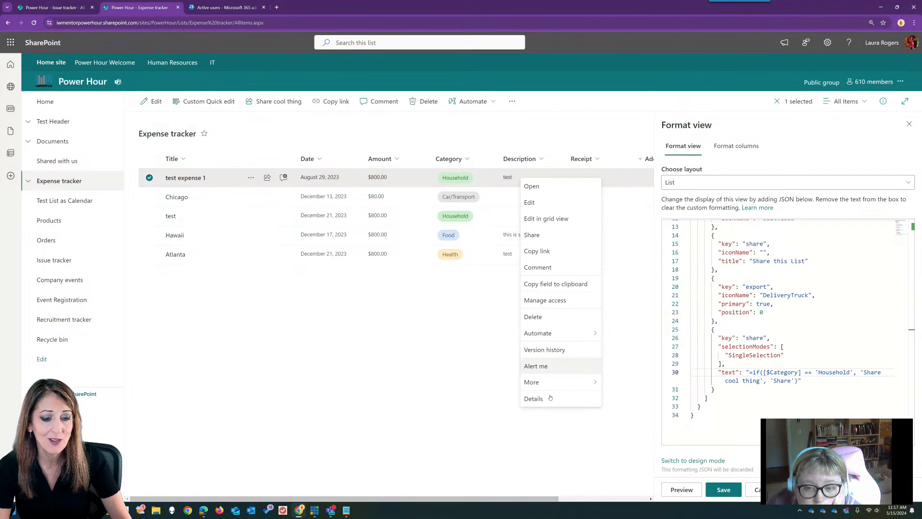
mouse_move(561, 334)
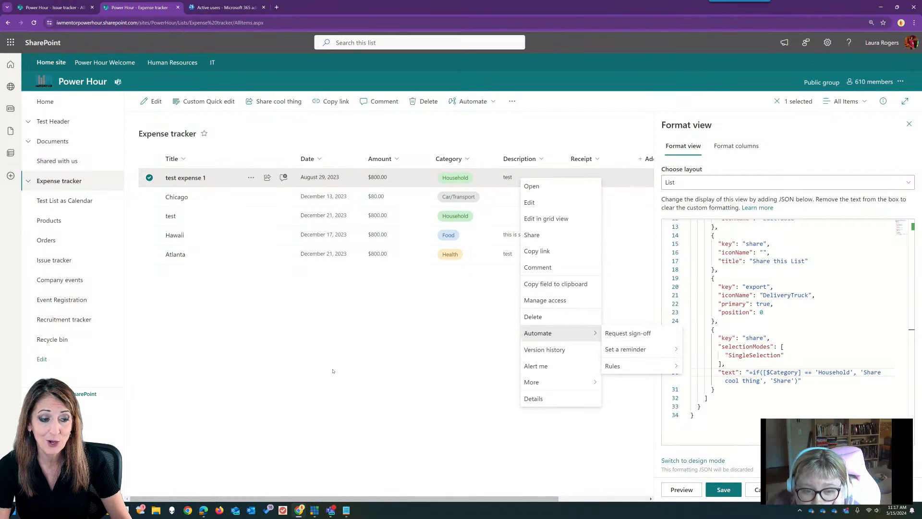
click(309, 349)
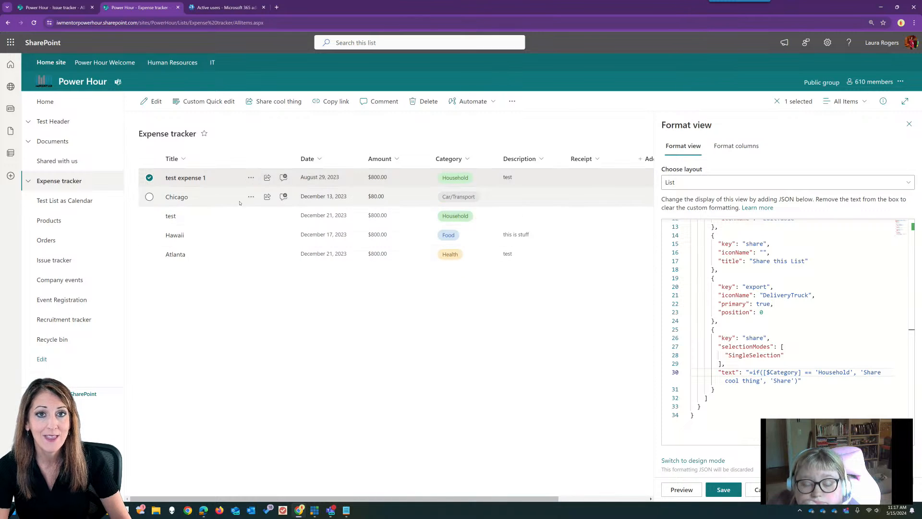
click(251, 177)
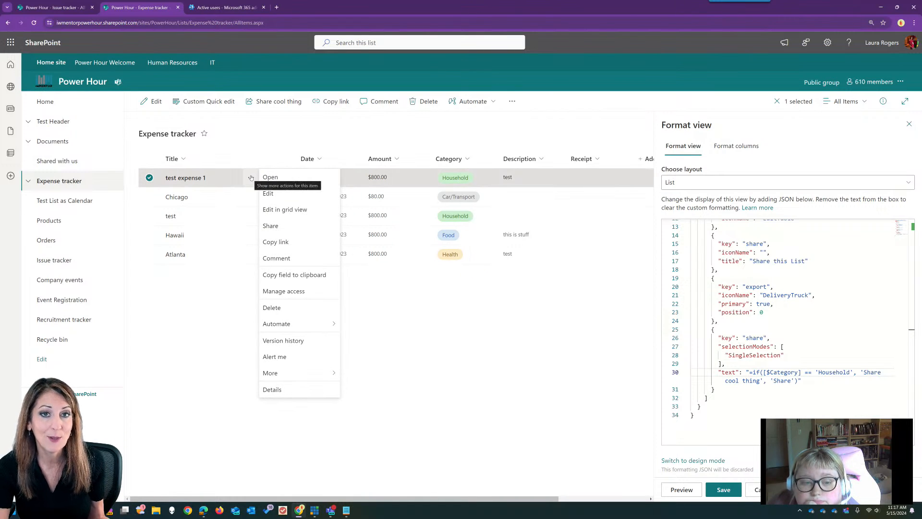
click(209, 332)
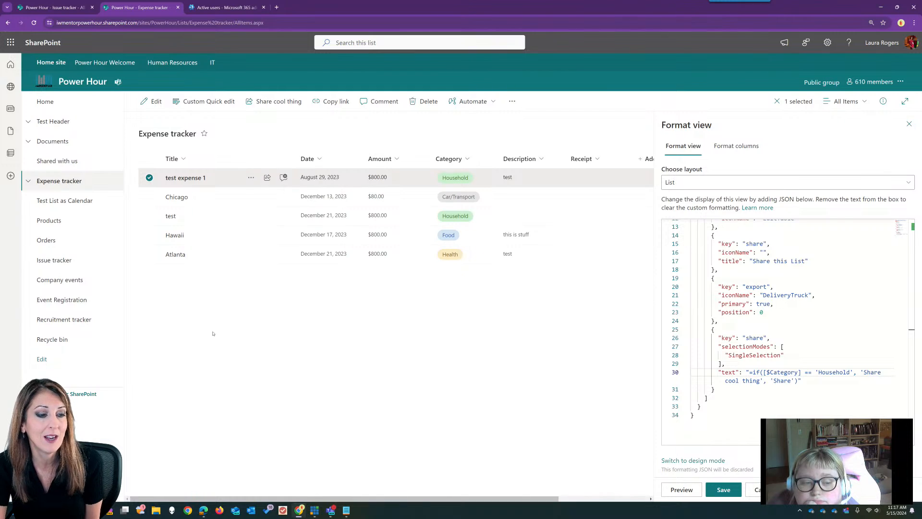
right_click(582, 179)
click(463, 377)
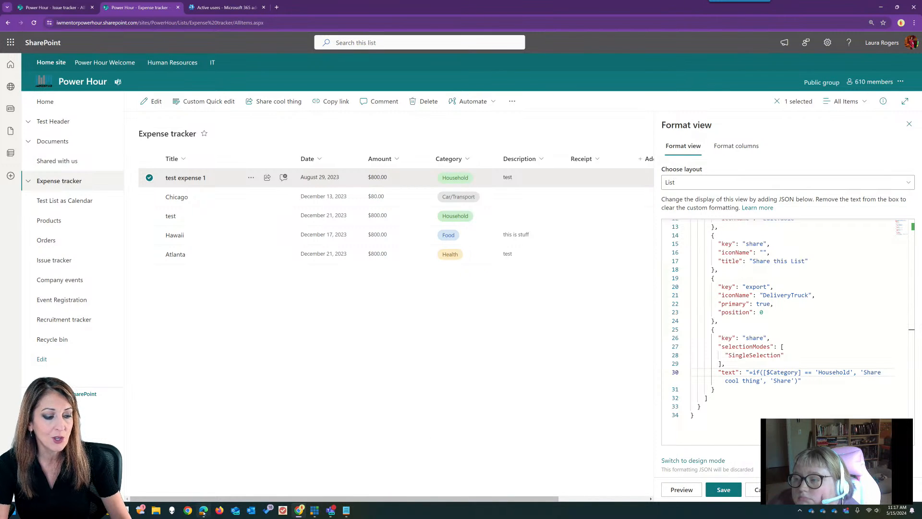
Step: Check the General channel's chat in Teams for questions, then return to the Expense tracker list and clear the item selection
click(331, 510)
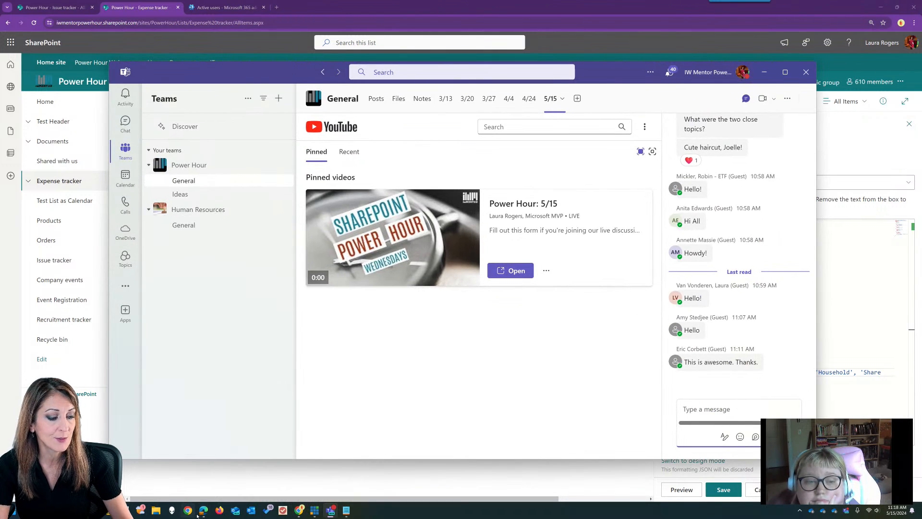
mouse_move(203, 515)
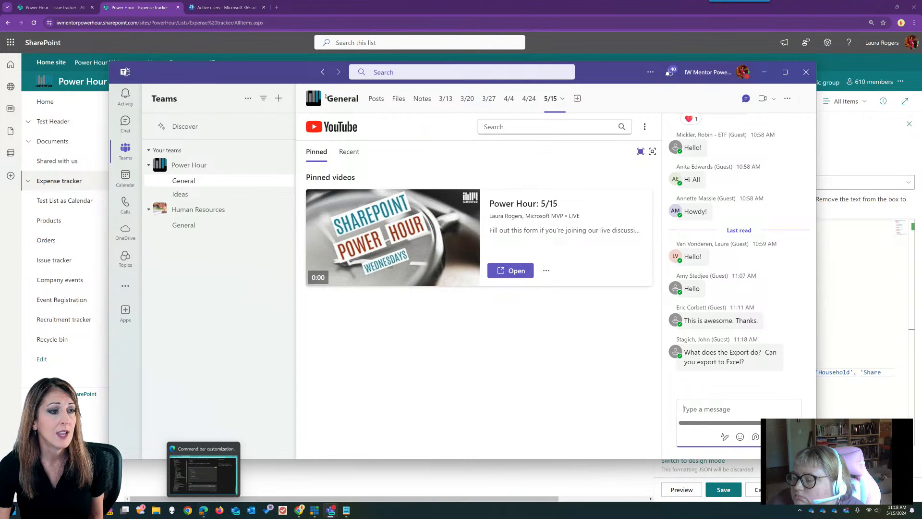
click(539, 4)
click(334, 348)
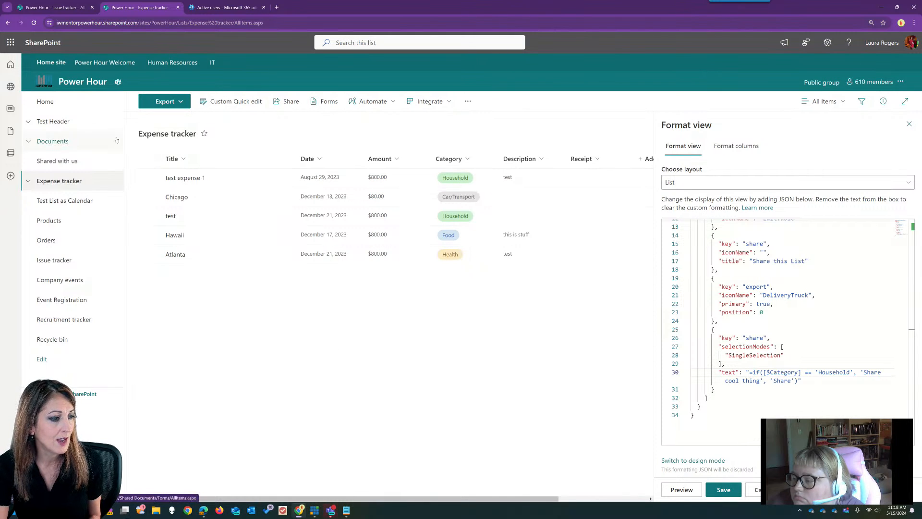
Step: Open the Invoices library template library nested under Documents
click(28, 141)
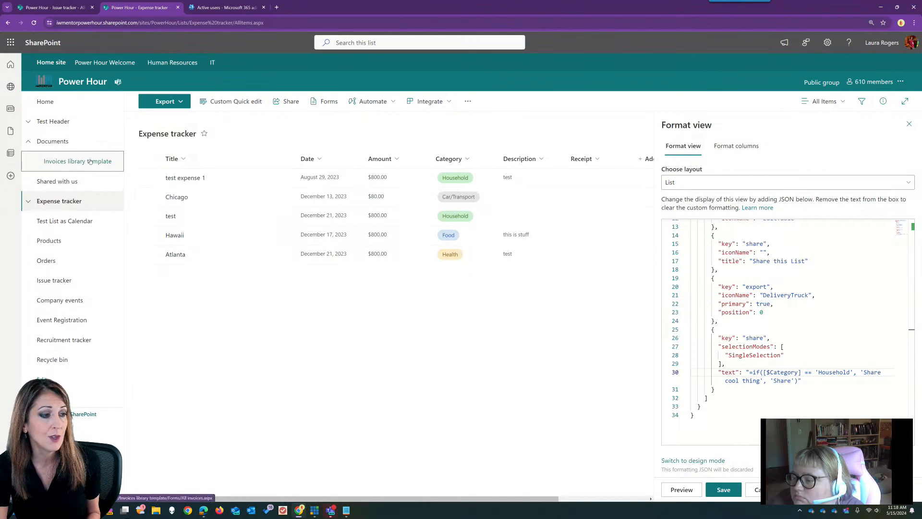
click(113, 161)
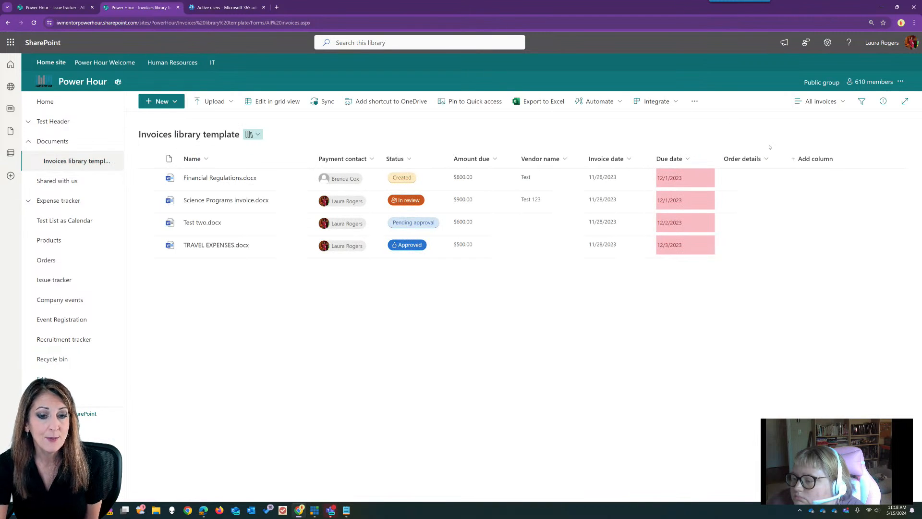
click(821, 102)
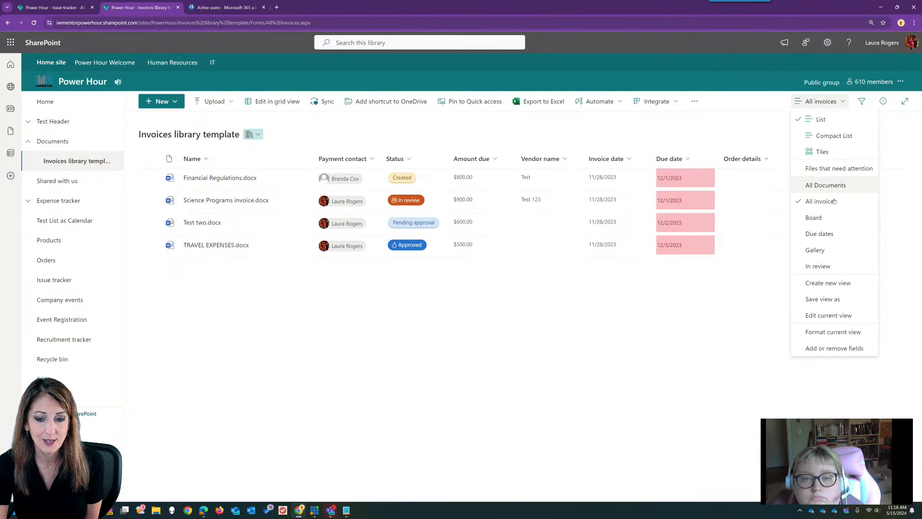
click(836, 316)
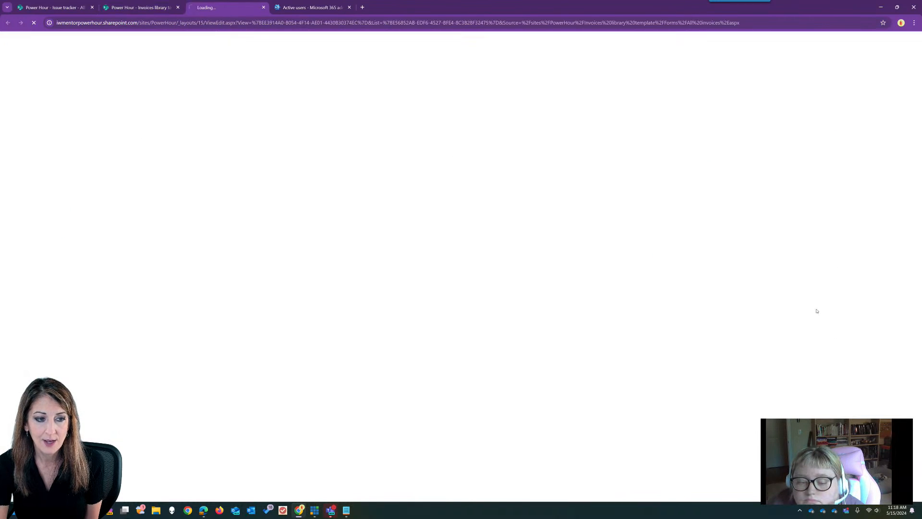
click(888, 125)
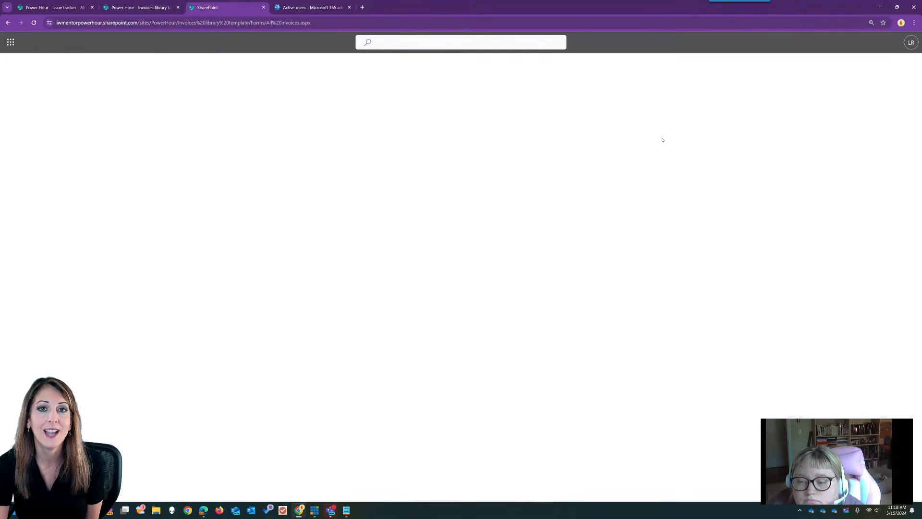
Step: Inspect the All invoices view's formatting in advanced JSON mode and close it without changes
click(820, 101)
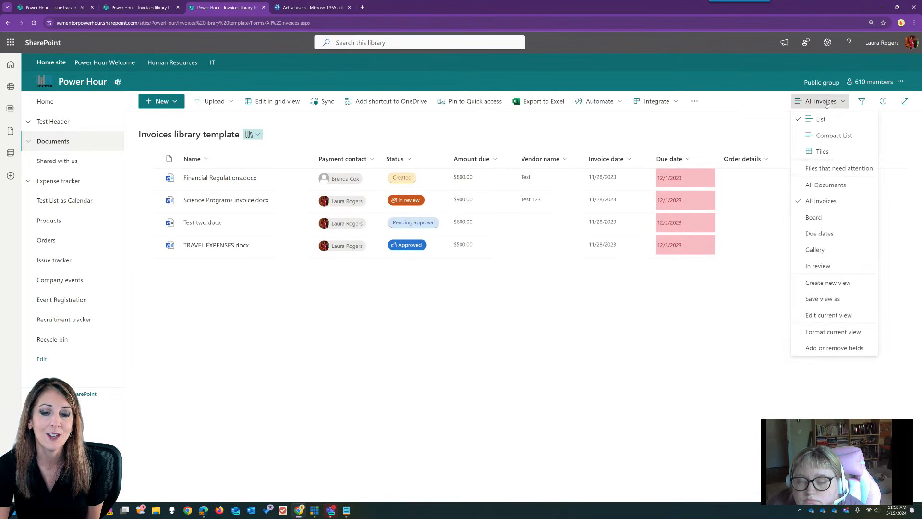
click(831, 333)
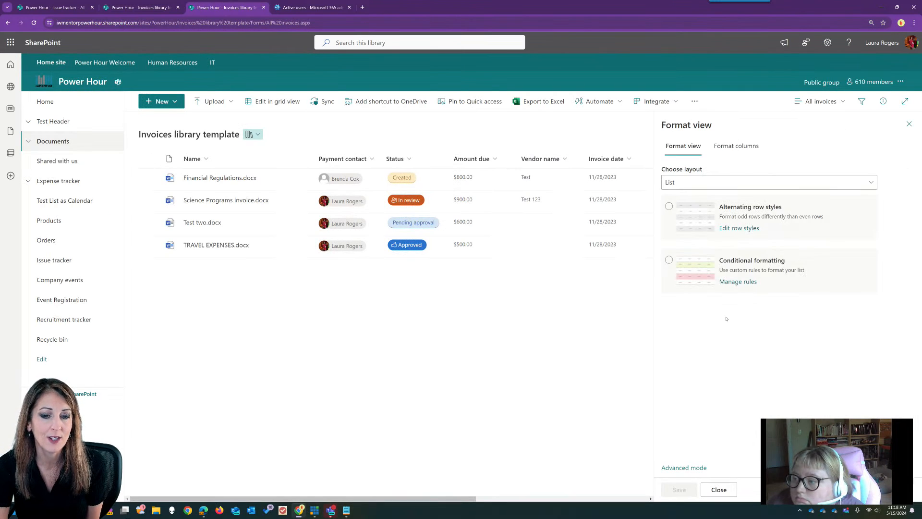
click(689, 468)
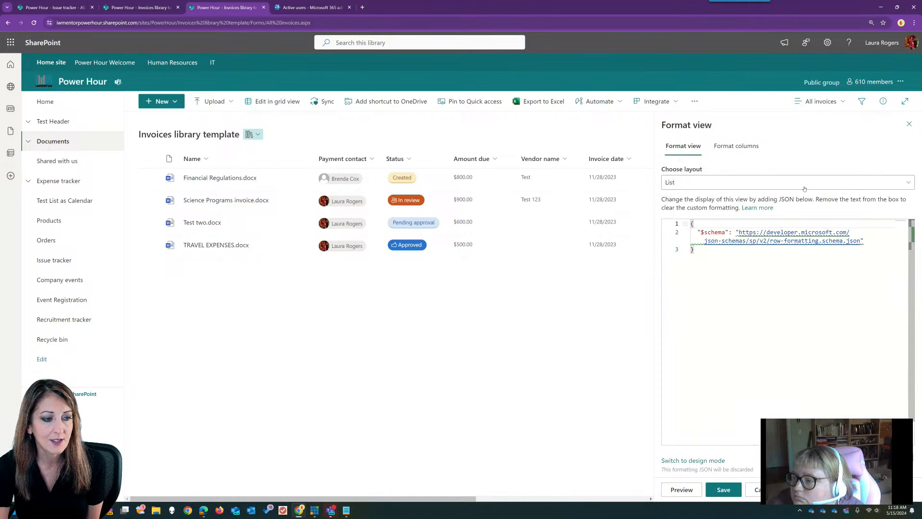
click(909, 124)
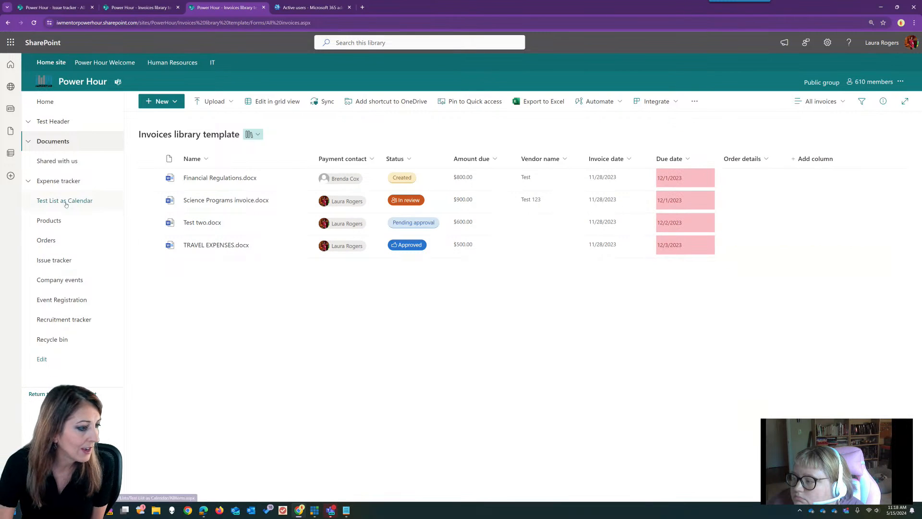
Step: Look through the site contents for libraries, view the Documents library and close its browser page
click(828, 43)
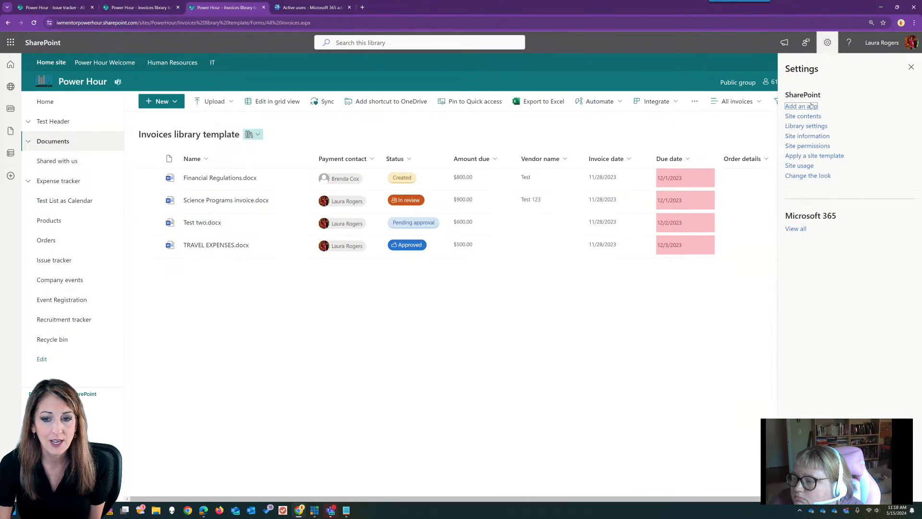
click(803, 115)
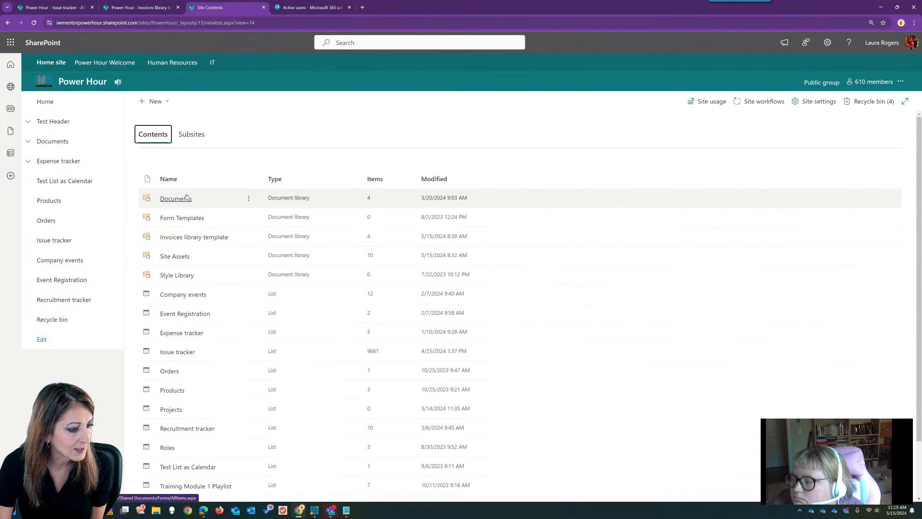
scroll(185, 160, down, 1)
scroll(184, 160, down, 1)
click(176, 133)
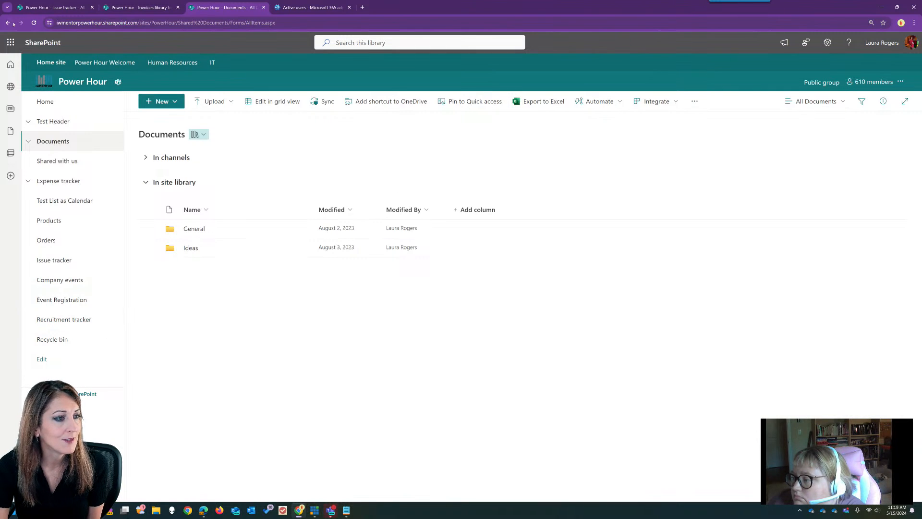
key(ctrl+w)
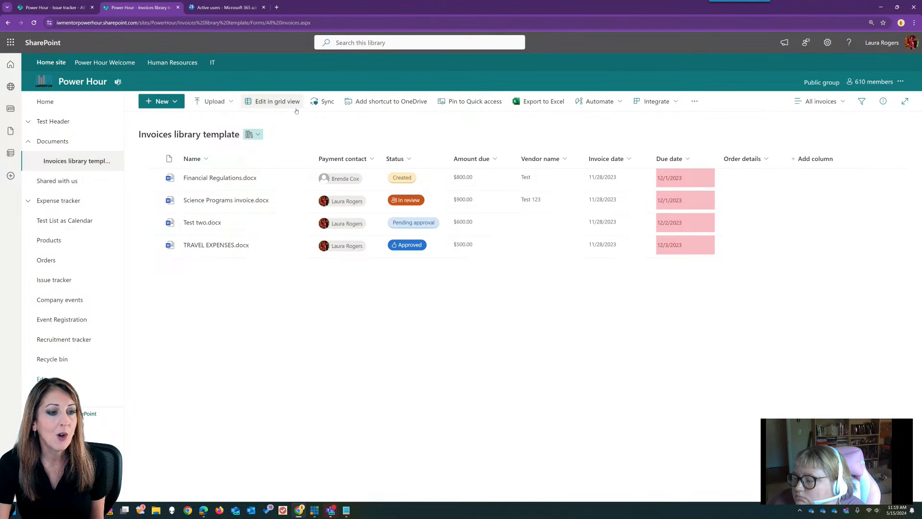
click(821, 101)
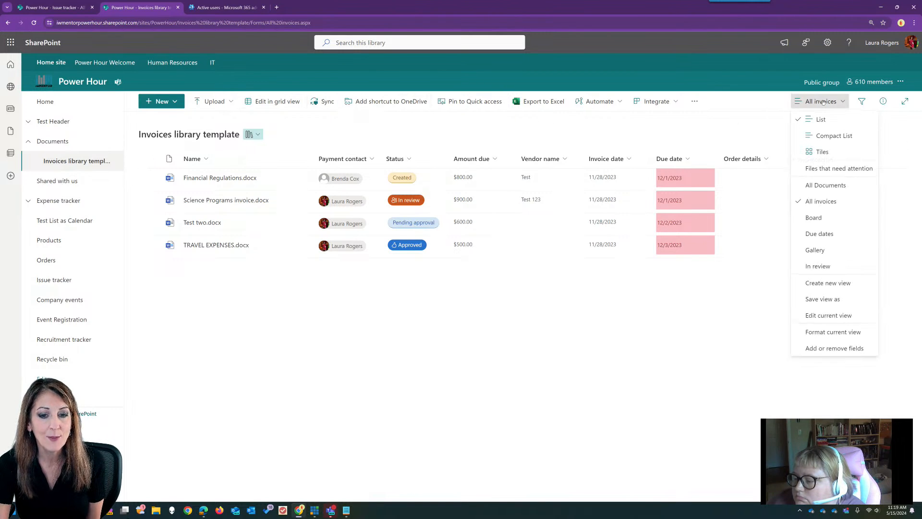
click(847, 316)
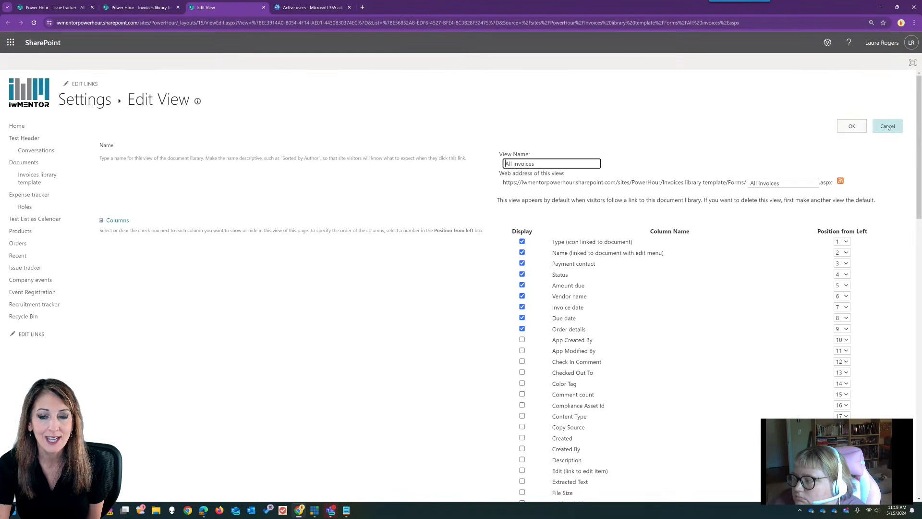
click(887, 127)
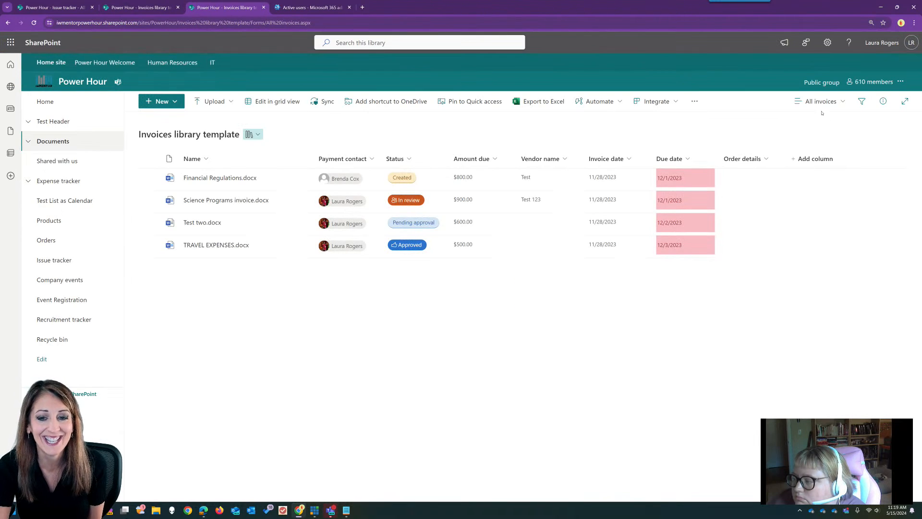
Step: Open the All invoices view's formatting in advanced mode for JSON editing
click(820, 101)
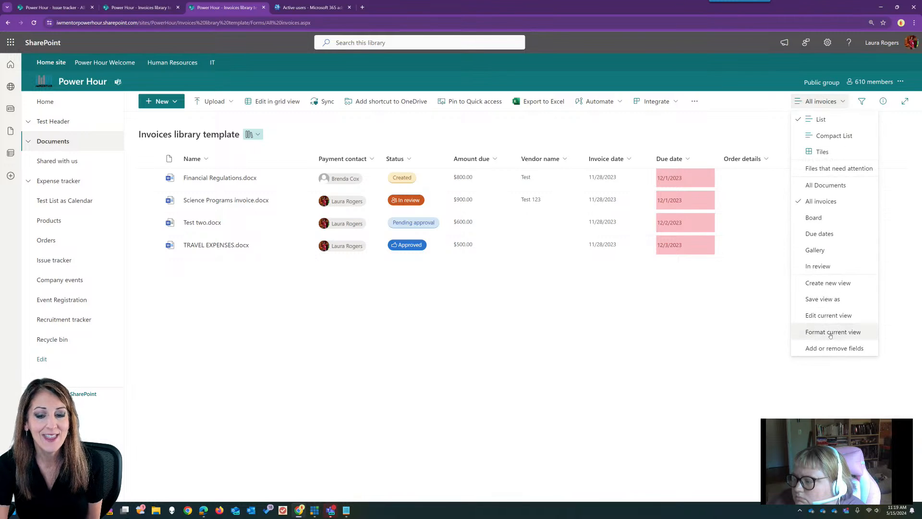
click(830, 334)
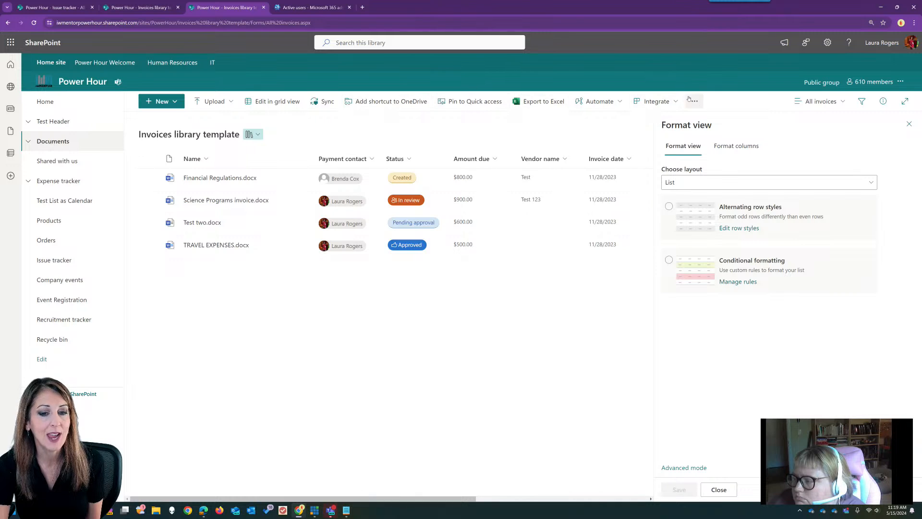
click(685, 468)
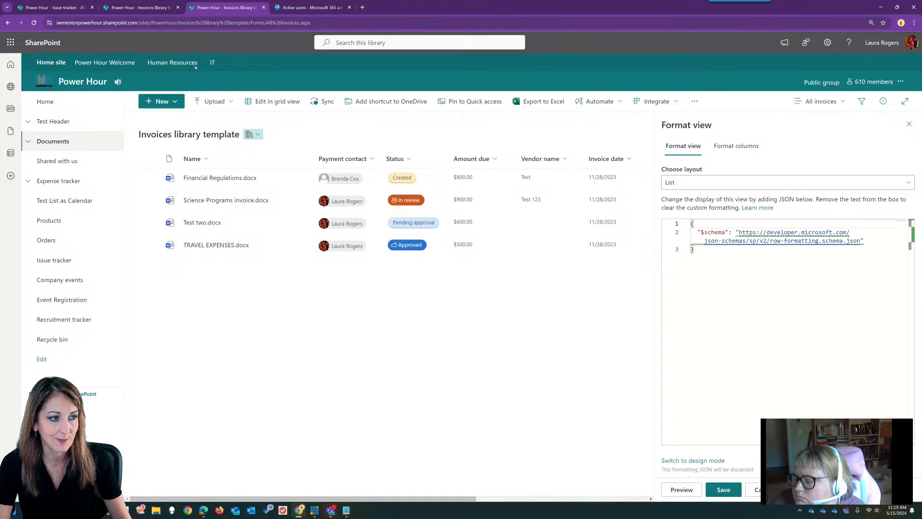
Step: Switch to the command bar customization reference in Edge and copy the sample JSON under "primary" covering the new, editInGridView and share commands
click(203, 511)
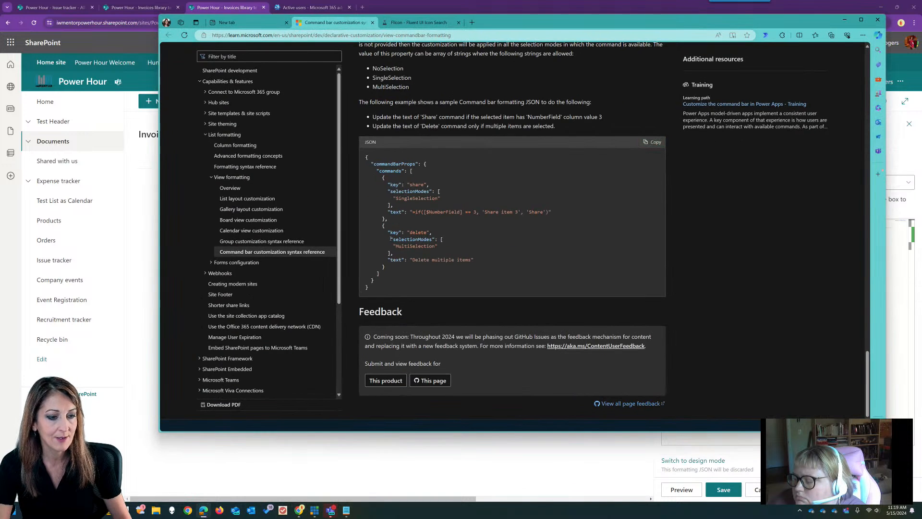
scroll(402, 211, up, 15)
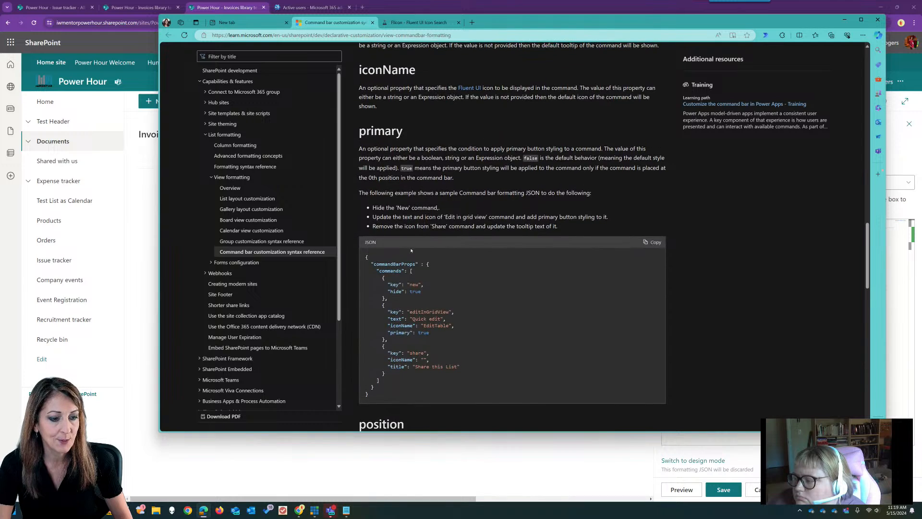
drag(394, 271, 426, 291)
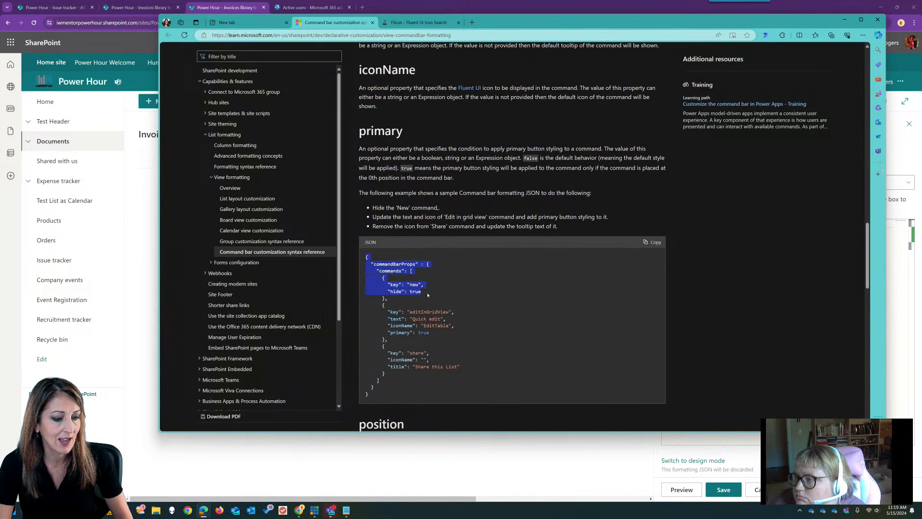
drag(428, 299, 428, 384)
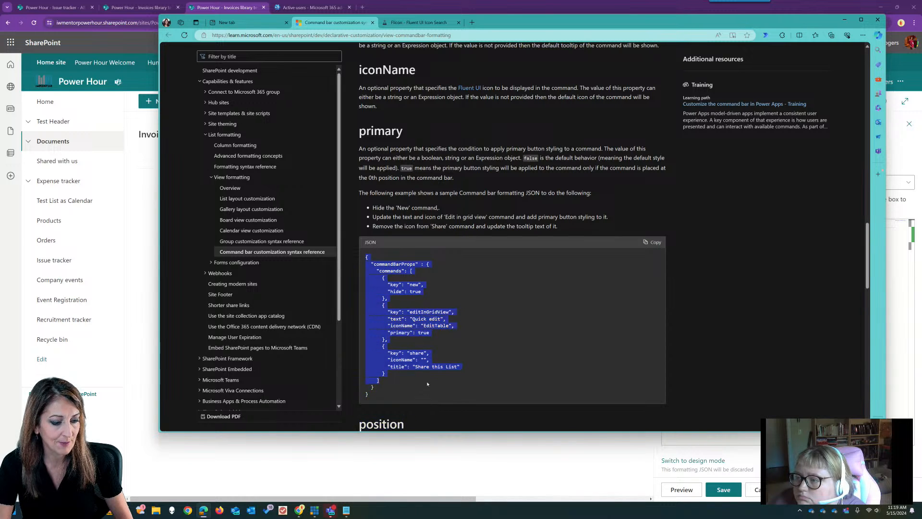
click(655, 243)
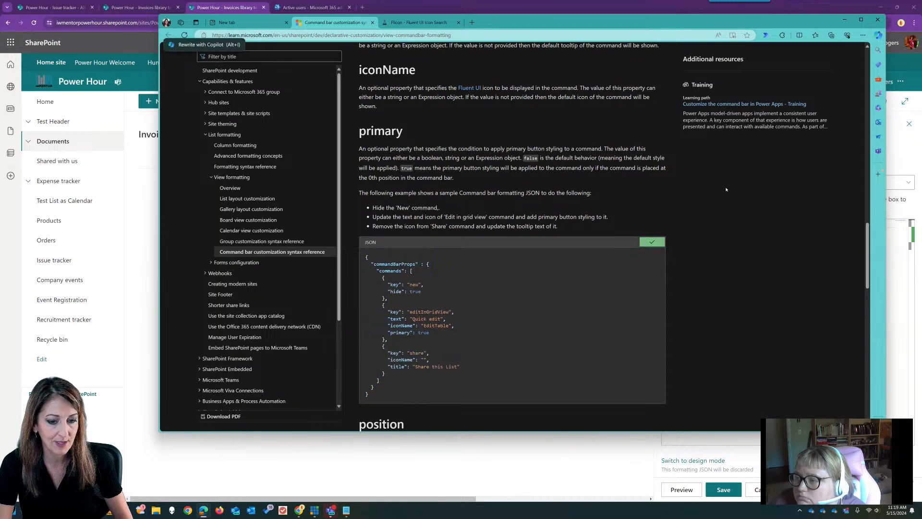
Step: Return to the Invoices library and replace the All invoices view's formatting JSON with the copied command bar sample
click(846, 21)
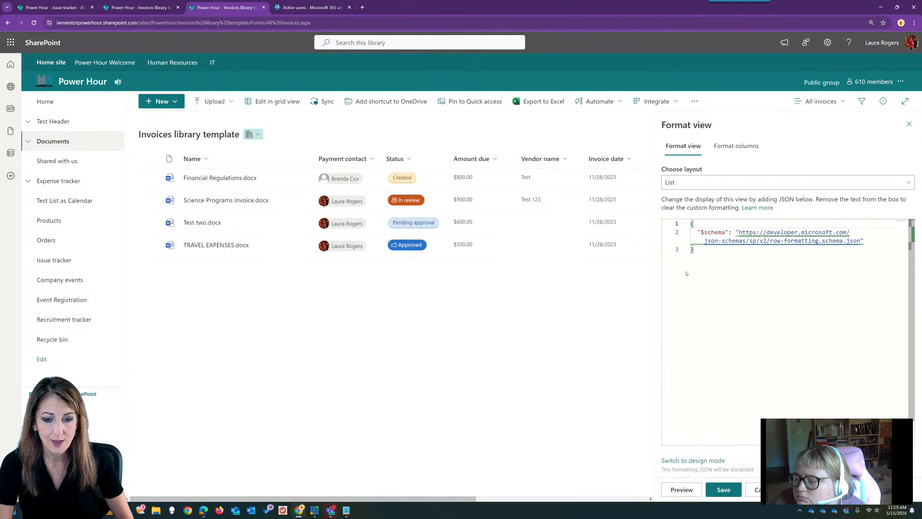
key(ctrl+a)
key(ctrl+v)
click(737, 292)
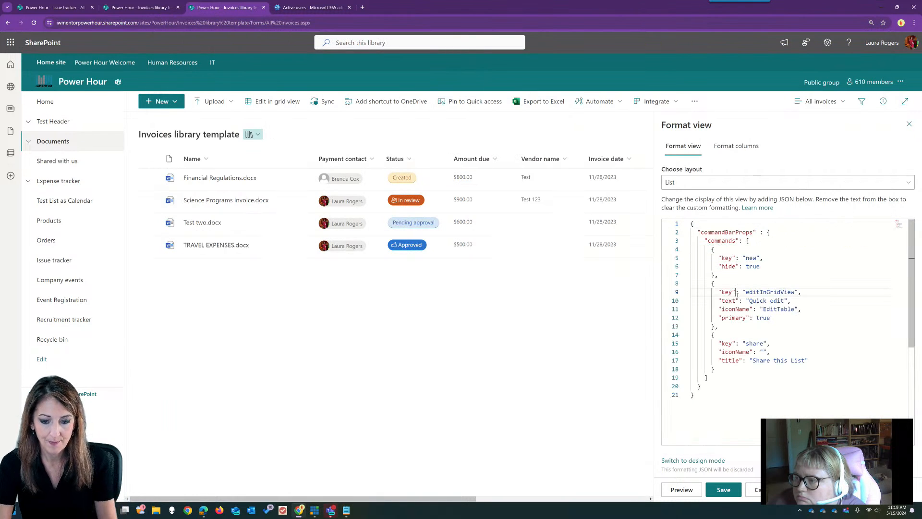
Step: Remove the editInGridView and share blocks from the JSON, keeping only the hidden new command, and preview the view
drag(713, 283, 716, 369)
key(Delete)
key(BackSpace)
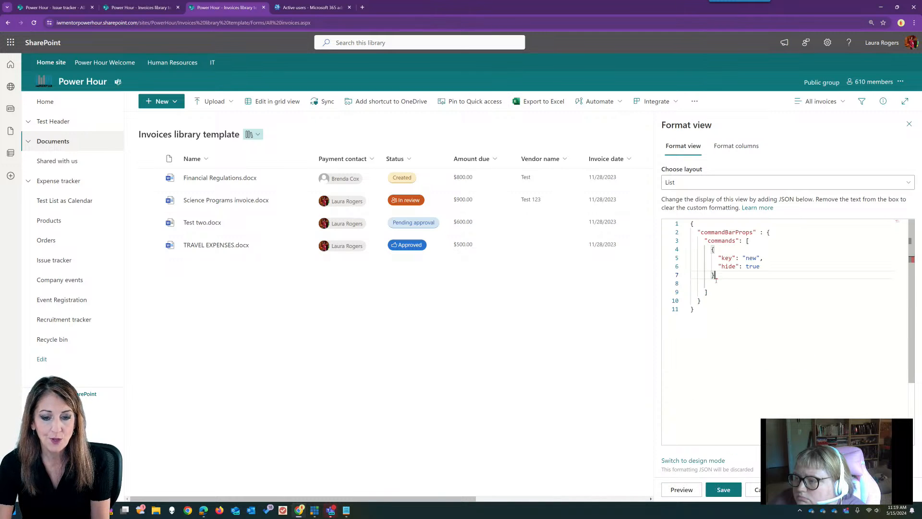
click(716, 249)
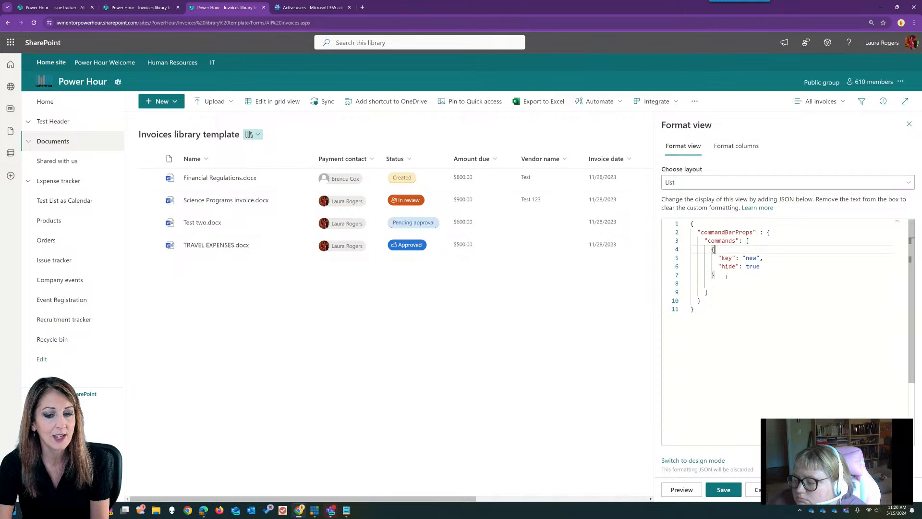
click(682, 490)
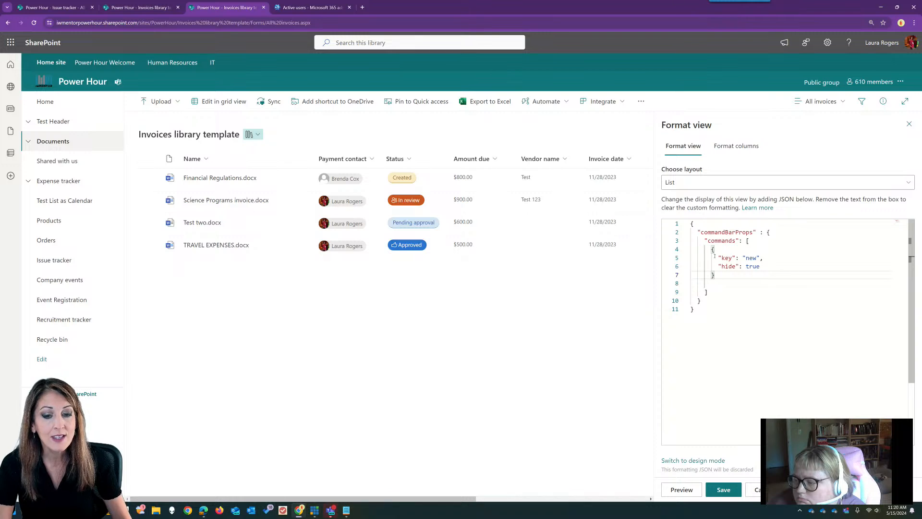
Step: Duplicate the new command's block below it, set the copy's key to sync with hide true, and preview the view
drag(711, 249, 719, 276)
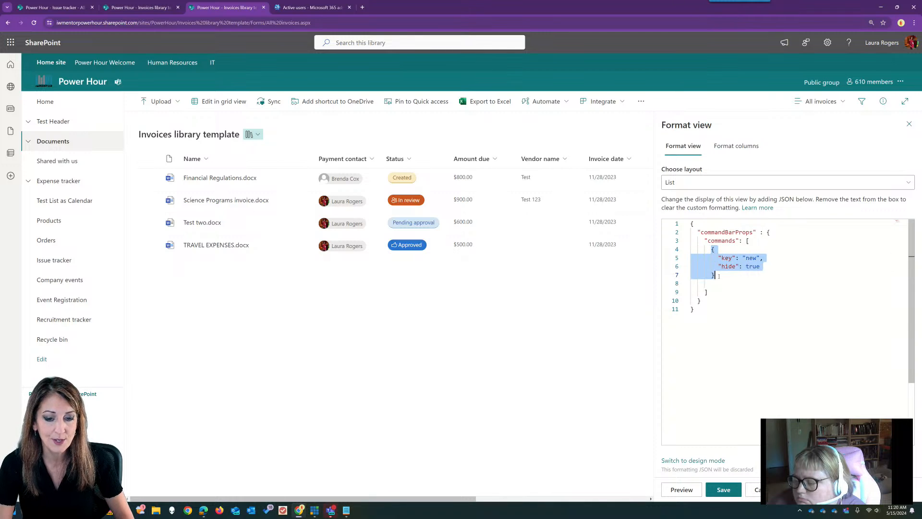
click(722, 277)
text(,)
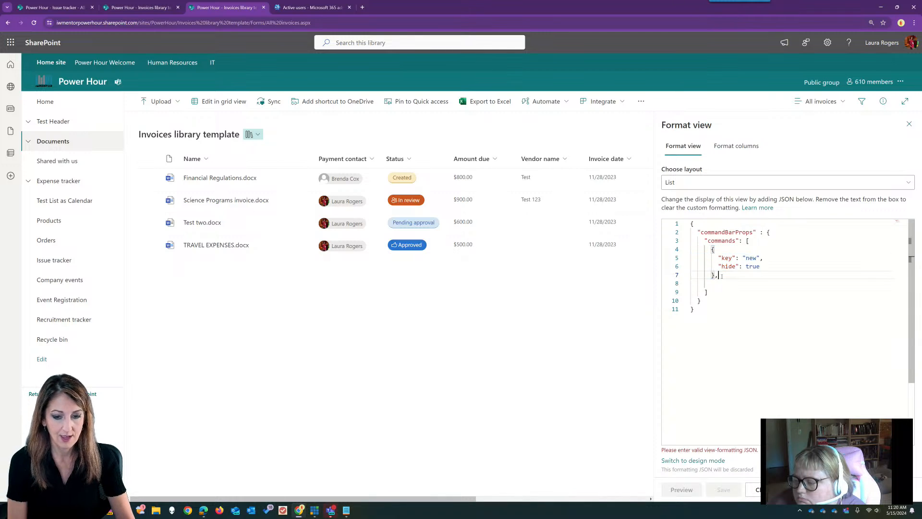
key(ctrl+v)
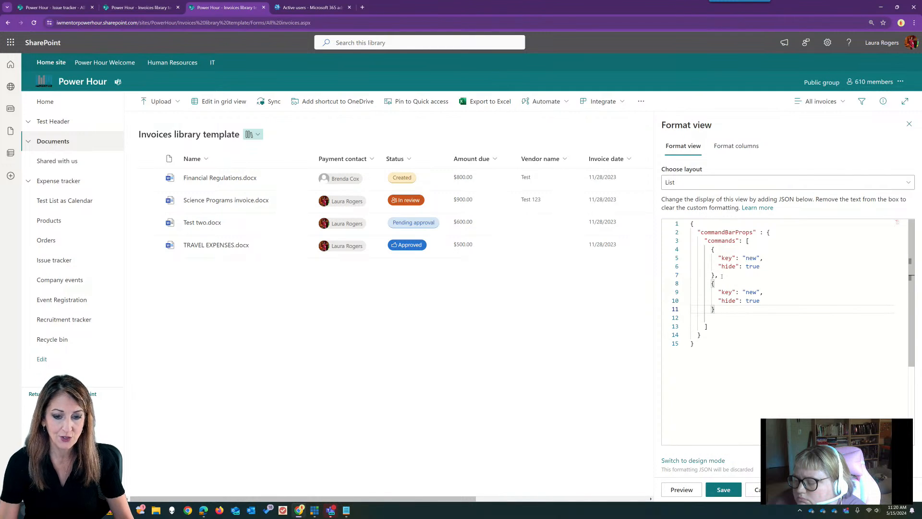
double_click(749, 292)
text(sync)
click(723, 495)
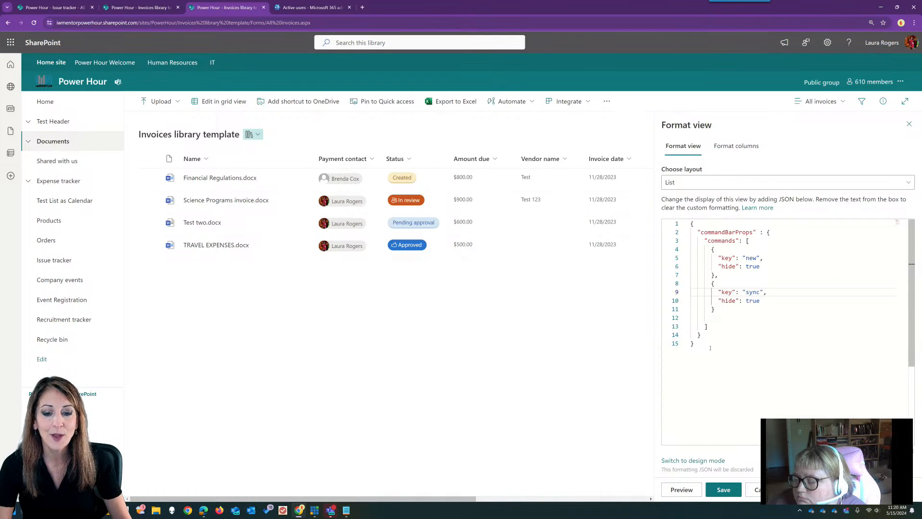
Step: Switch to the command bar reference in Edge and copy the addShortcut key from the list of valid keys
mouse_move(204, 514)
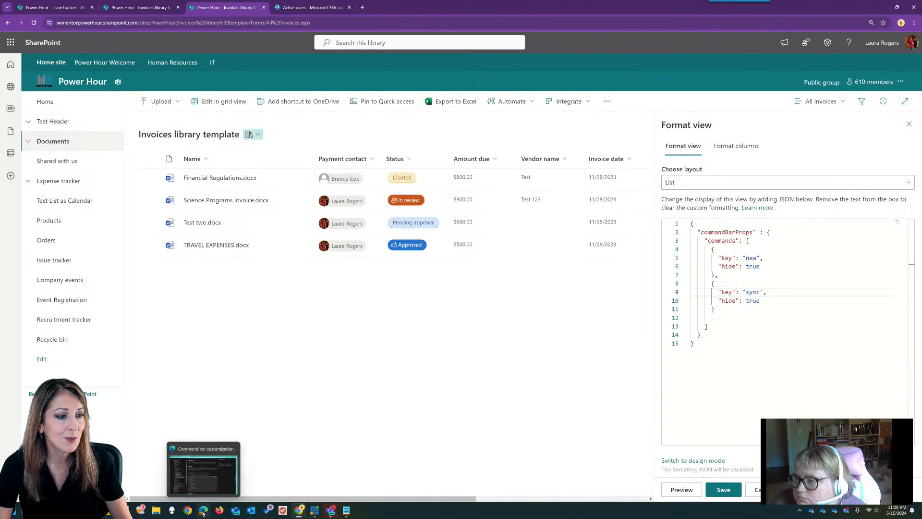
click(204, 512)
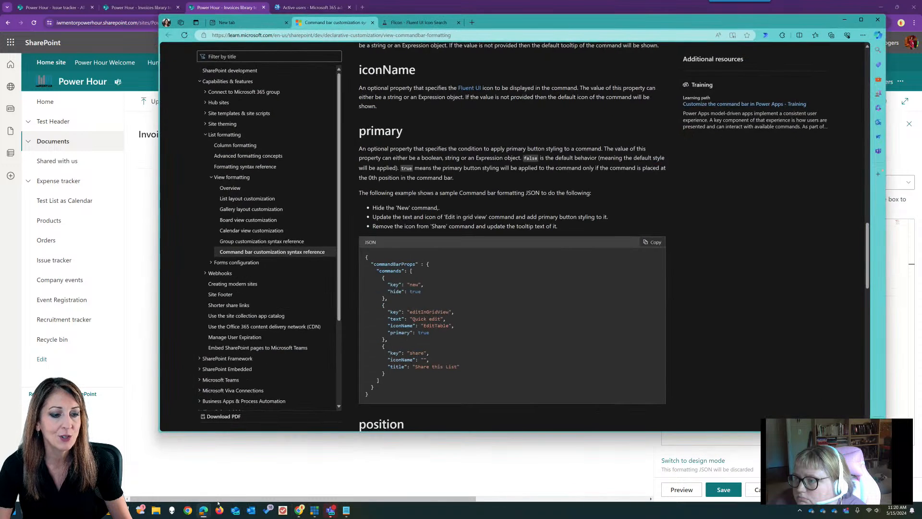
scroll(512, 304, up, 10)
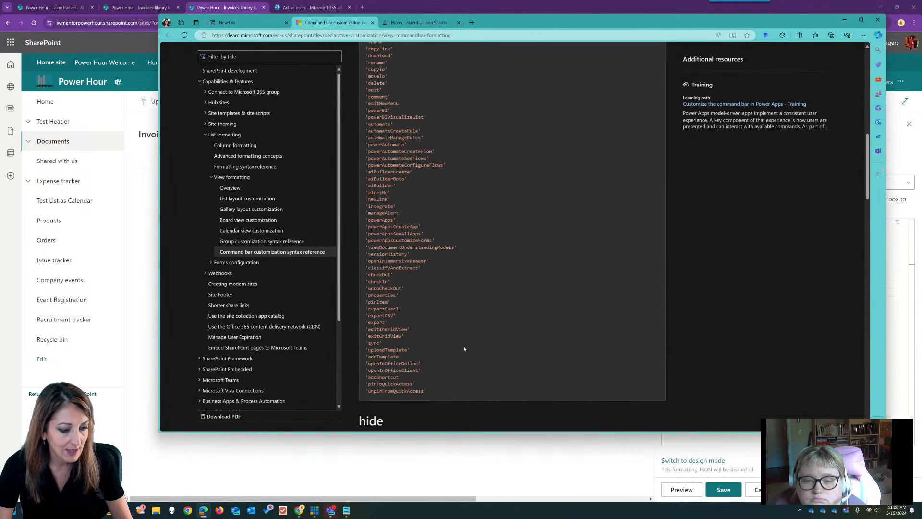
scroll(461, 353, up, 3)
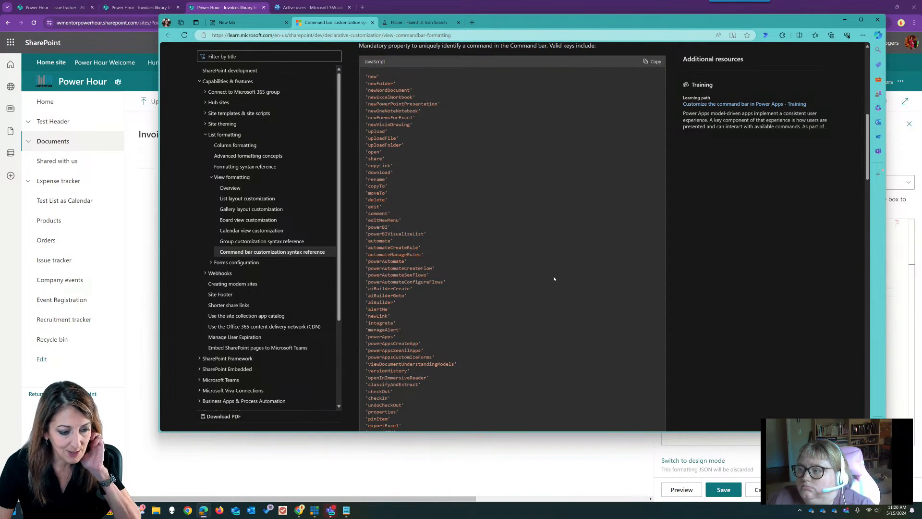
scroll(554, 278, down, 1)
scroll(554, 278, down, 3)
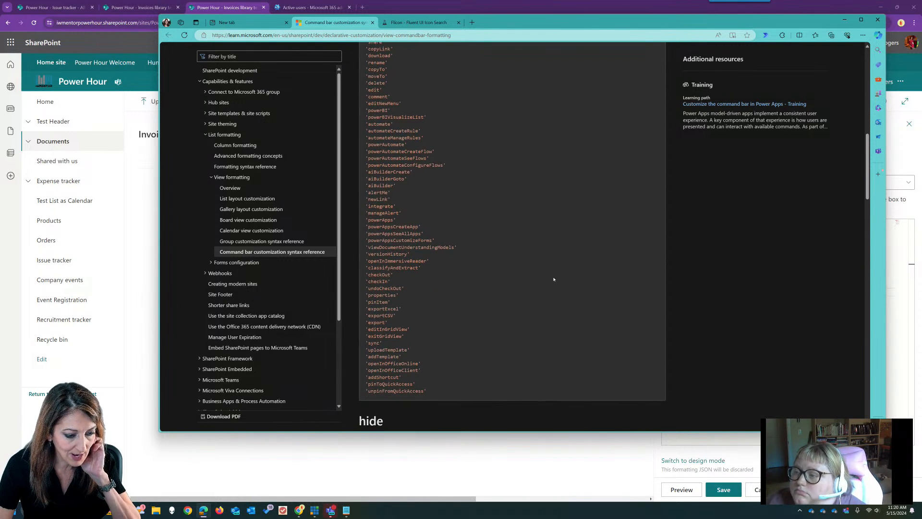
double_click(390, 384)
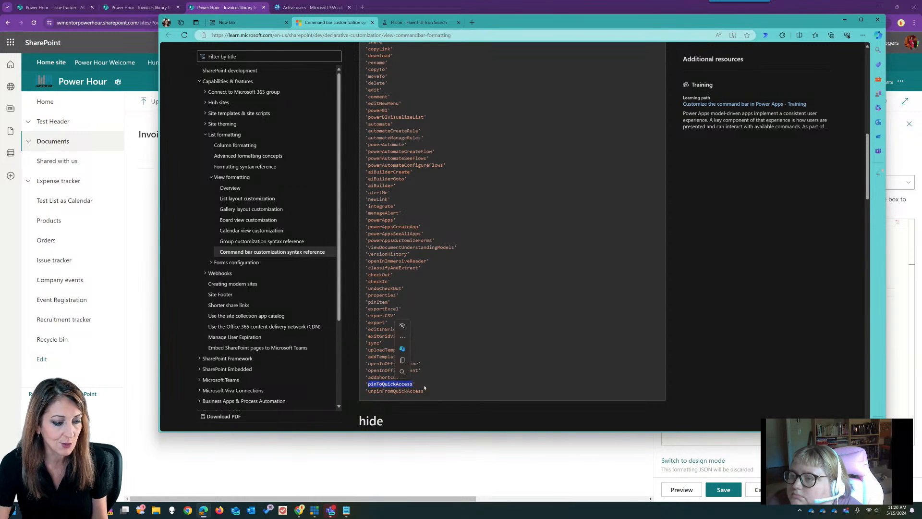
key(ctrl+c)
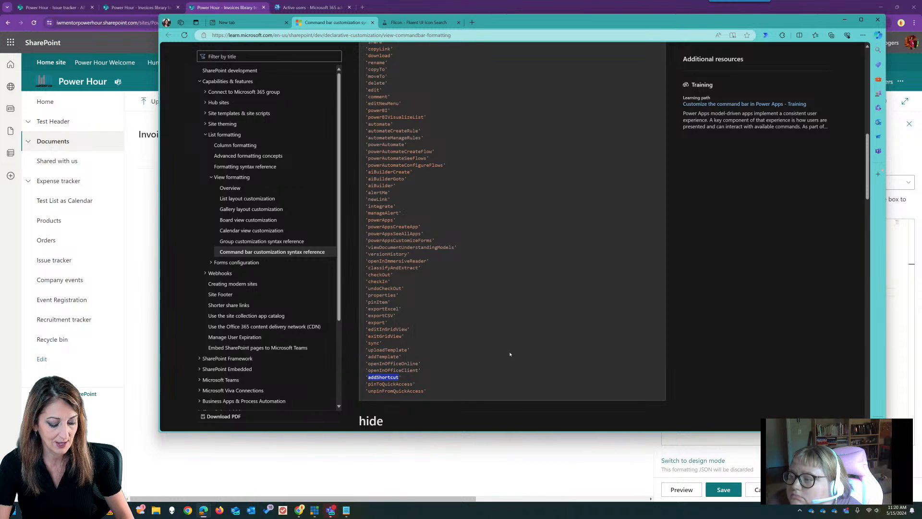
Step: Back in the library's view JSON, add a block after sync with key addShortcut and hide true, and preview it
click(845, 20)
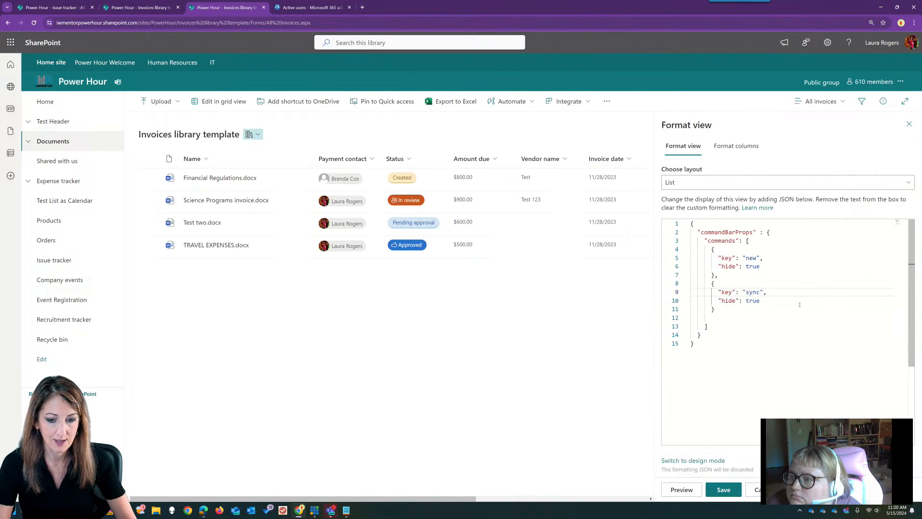
click(719, 311)
key(ctrl+v)
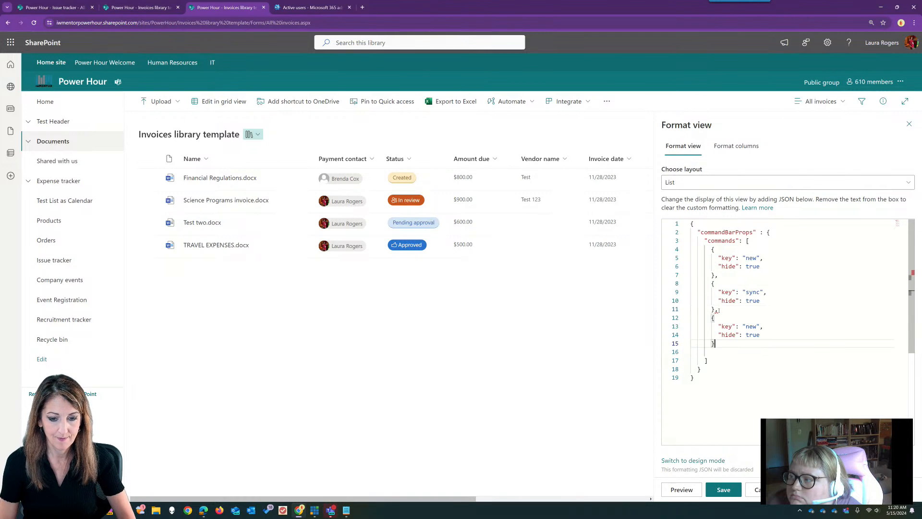
double_click(752, 326)
text(addShortcut)
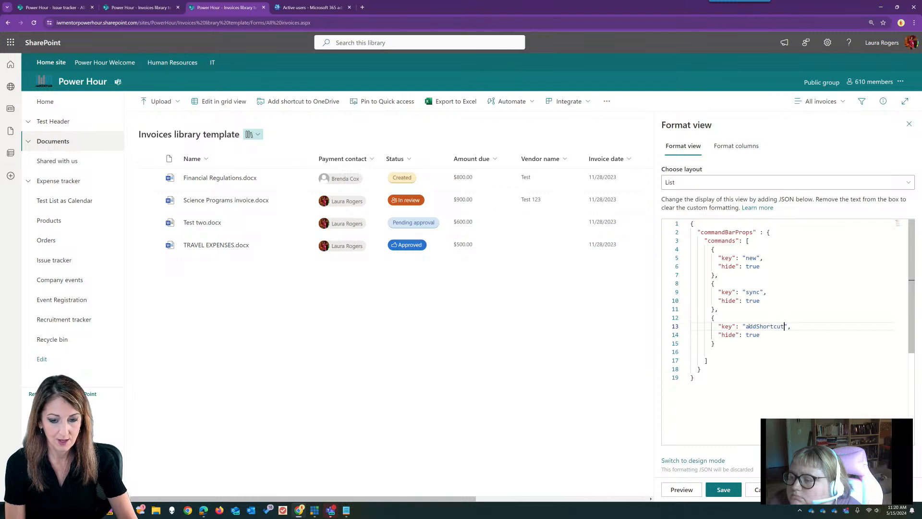
click(675, 492)
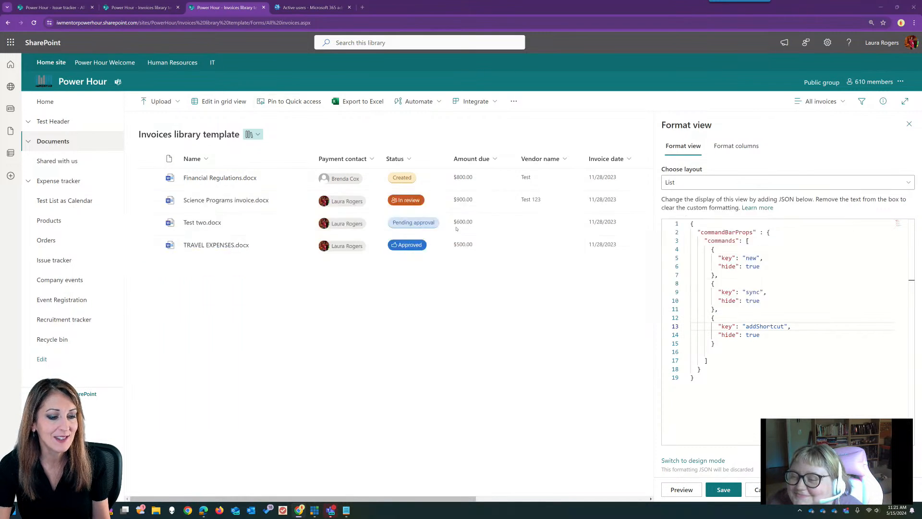
Step: Copy the pinToQuickAccess key from the reference in Edge and return to the Invoices library
key(alt+Tab)
double_click(389, 384)
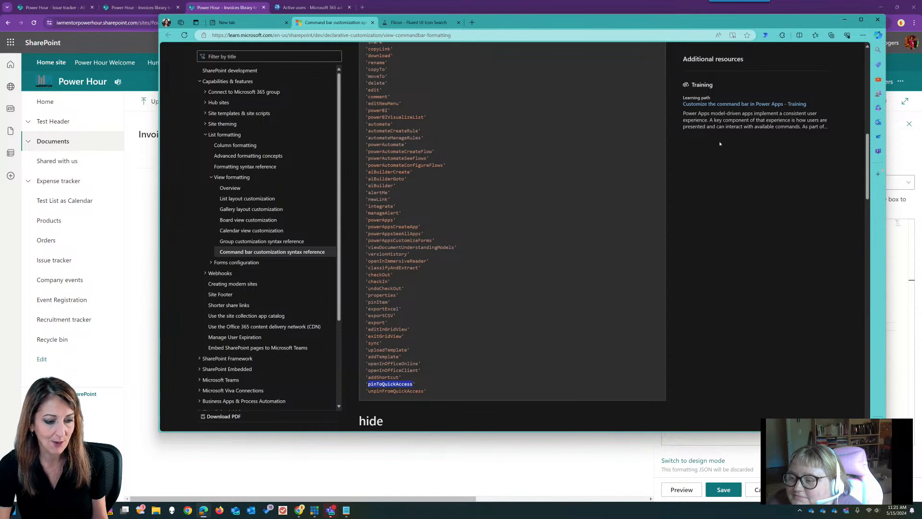
click(845, 20)
Step: Add a block after addShortcut with key pinToQuickAccess and hide true, reusing the copied block and key from the clipboard history
click(724, 343)
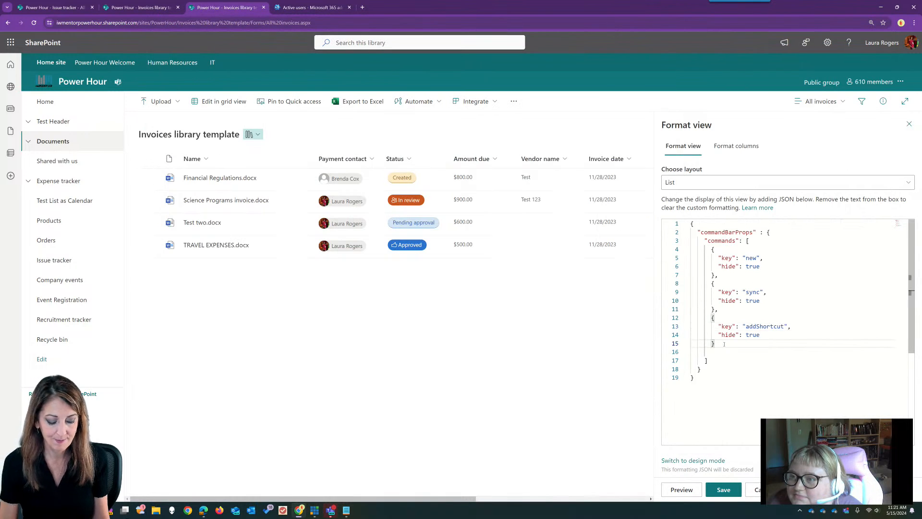
key(super+v)
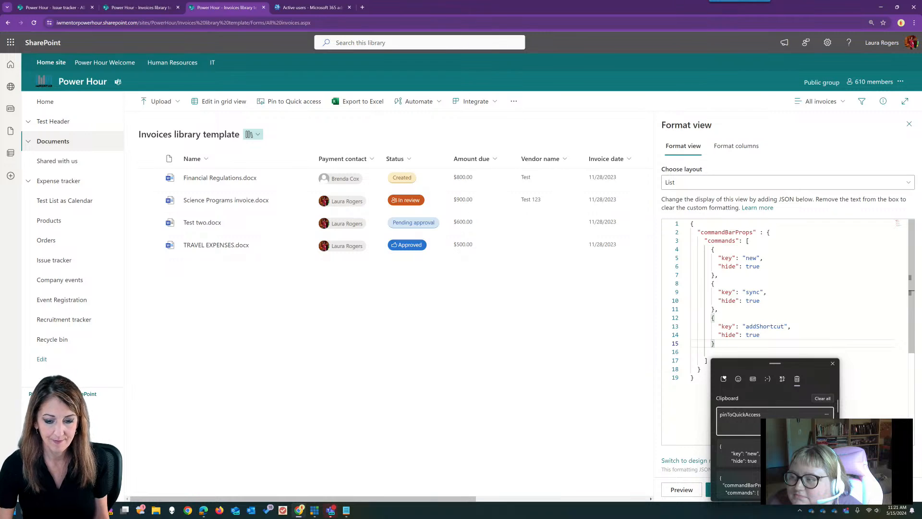
key(Down)
key(Return)
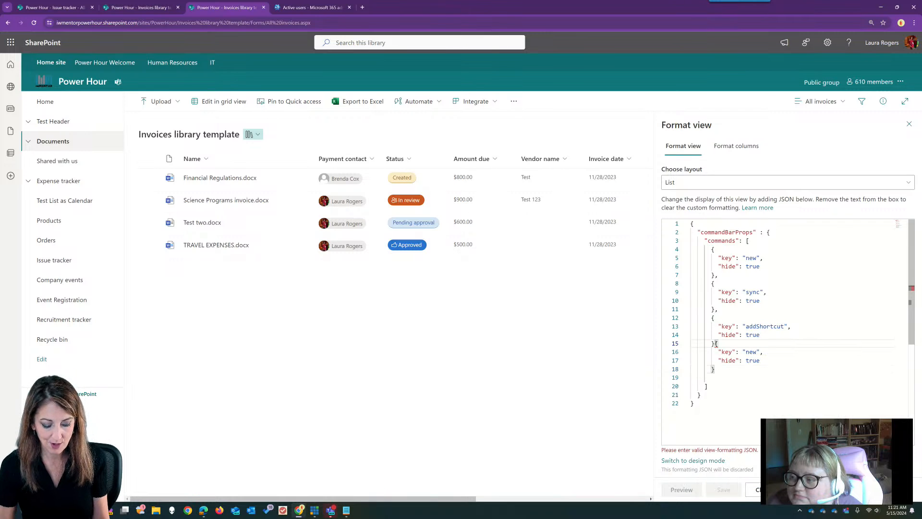
text(,)
key(Return)
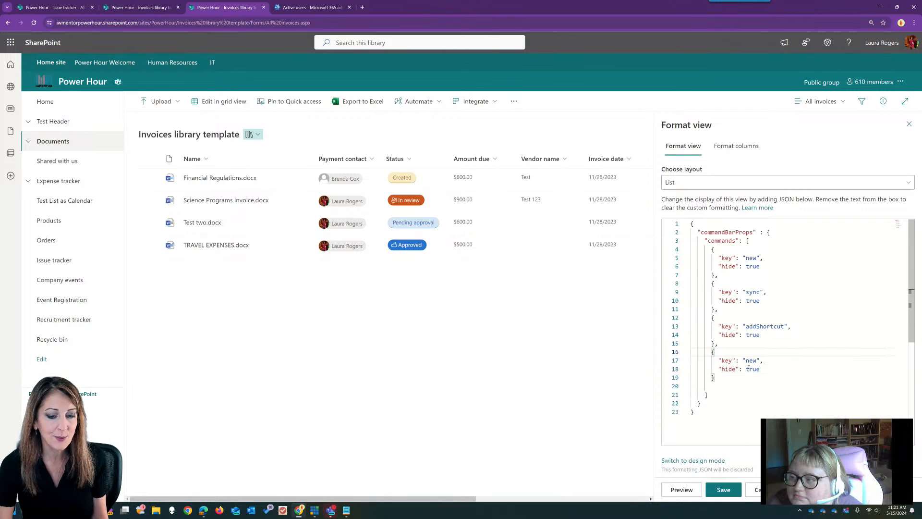
double_click(752, 360)
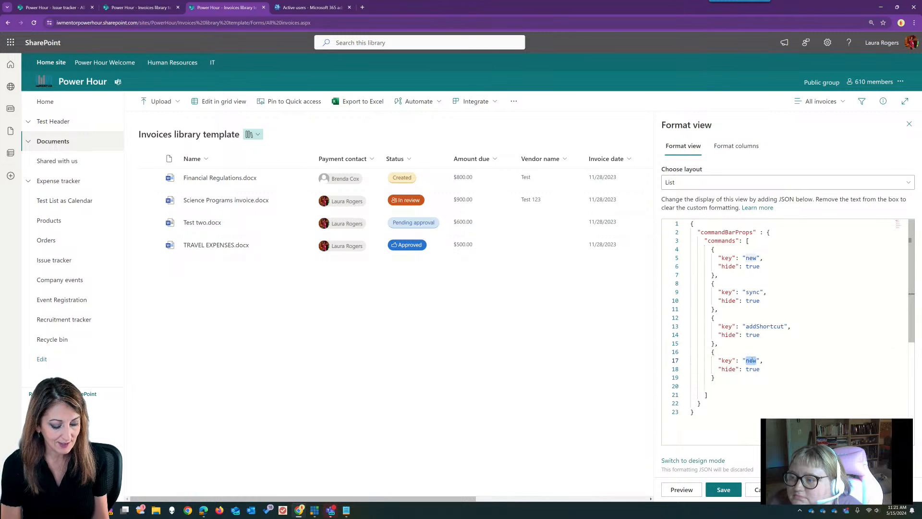
key(super+v)
key(Return)
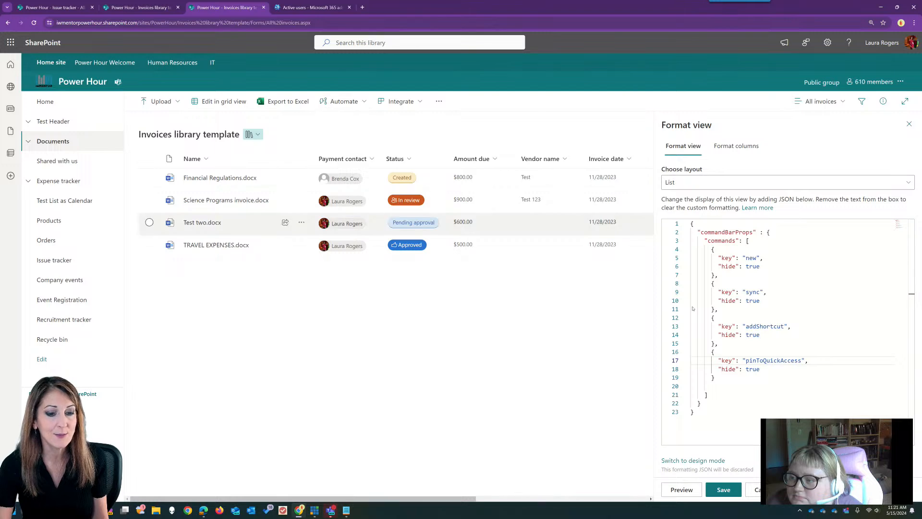
Step: Add a block after pinToQuickAccess with key automate and hide true, and preview the view
click(726, 377)
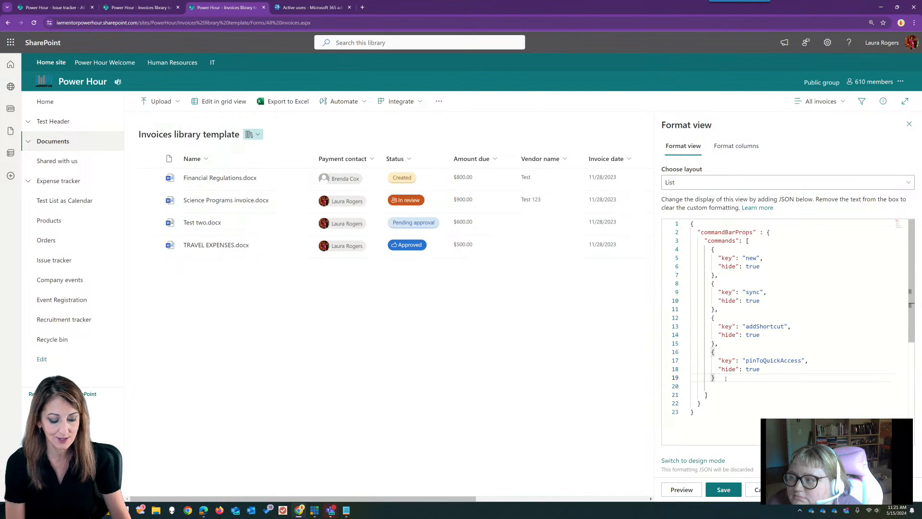
text(,)
key(Return)
key(ctrl+v)
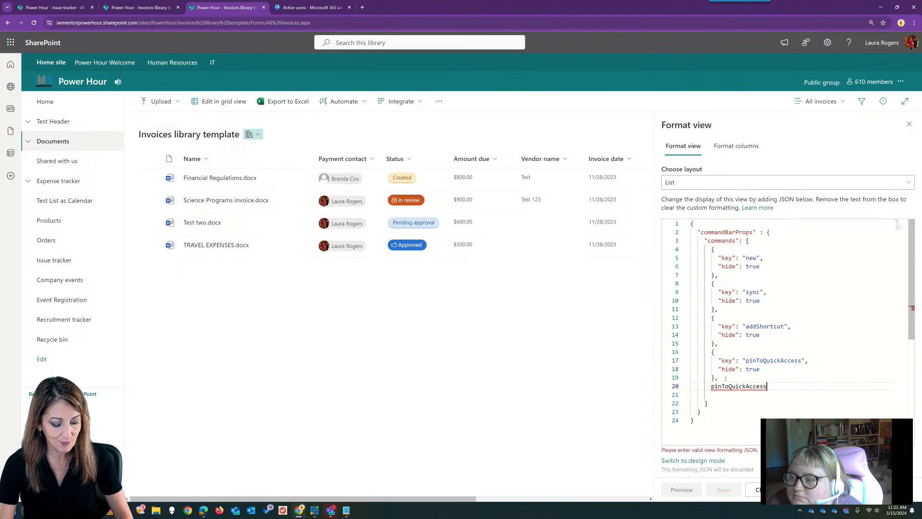
key(ctrl+z)
key(super+v)
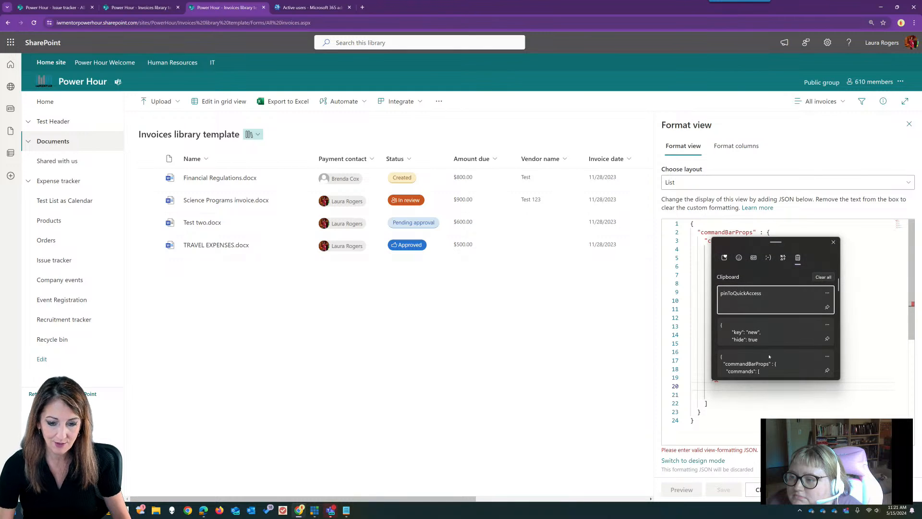
click(768, 337)
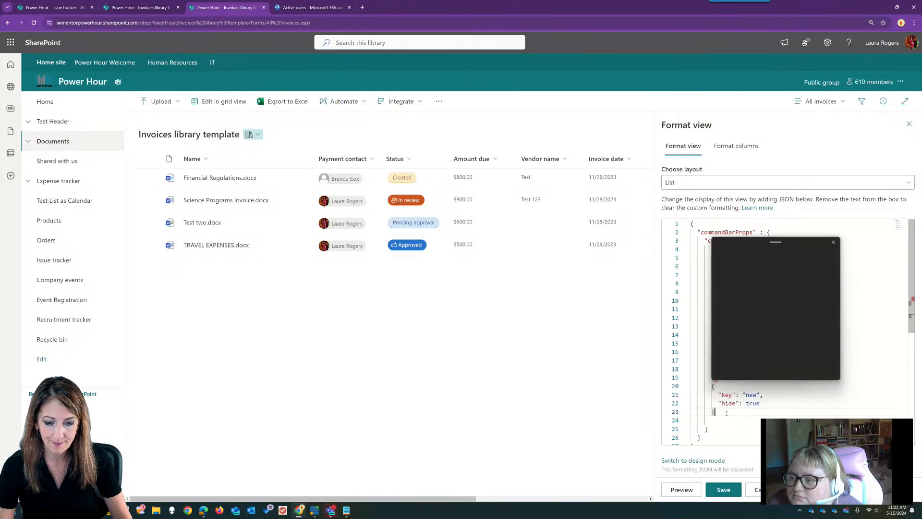
double_click(751, 395)
text(automate)
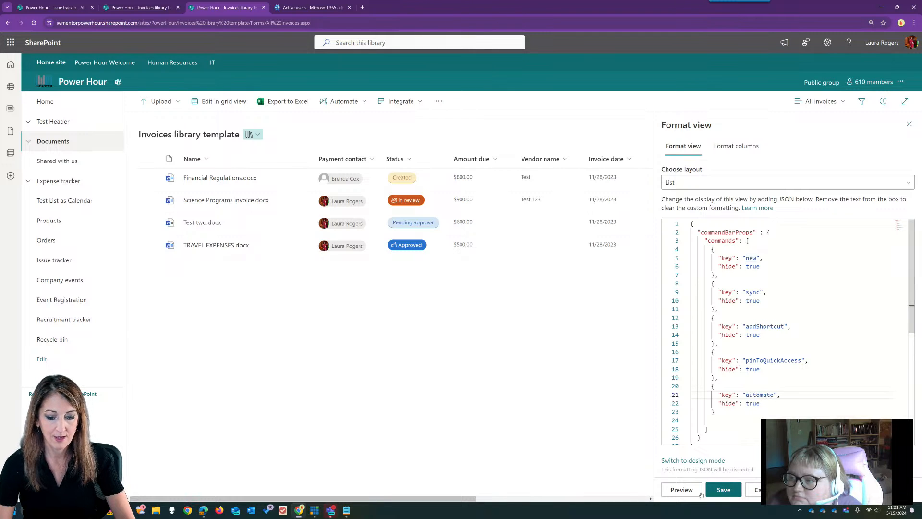
click(682, 490)
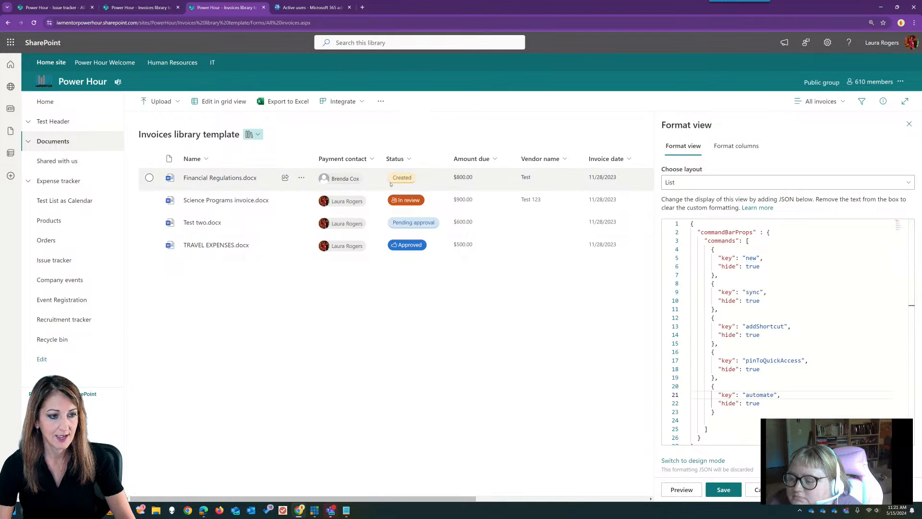
Step: Add a block after automate with key integrate and hide true, and preview the Invoices library view
click(719, 412)
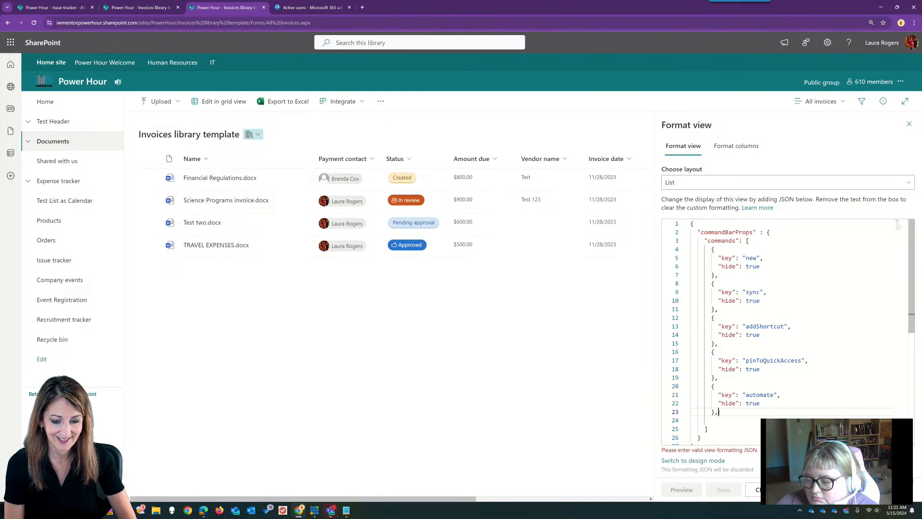
text(, {   "key": "new",   "hide": true })
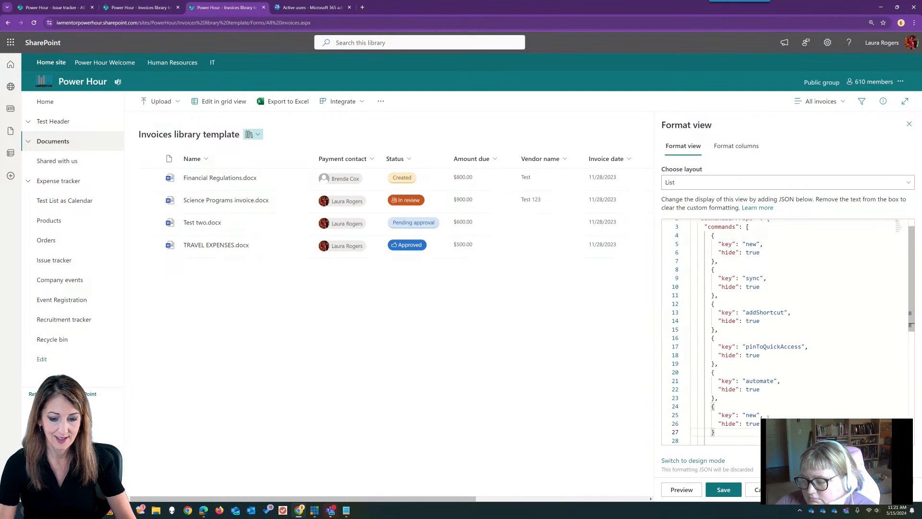
double_click(752, 415)
text(integrat)
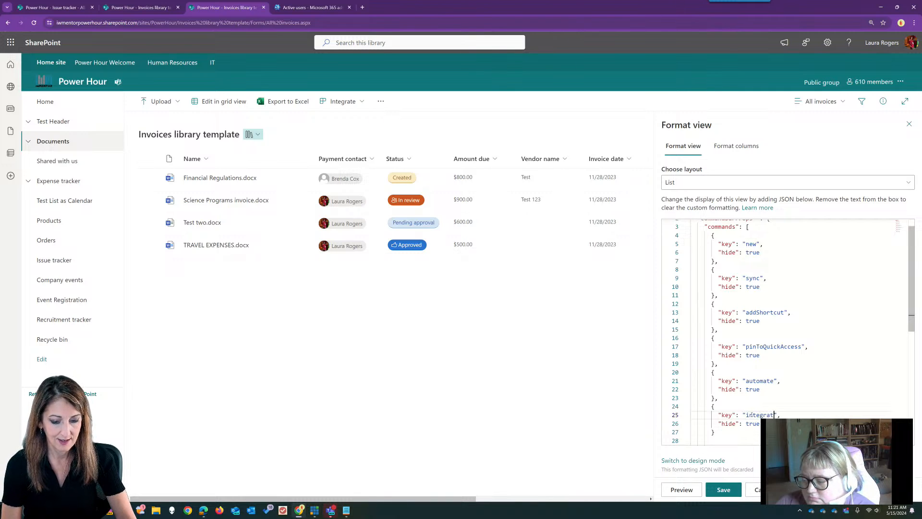
text(e)
click(682, 490)
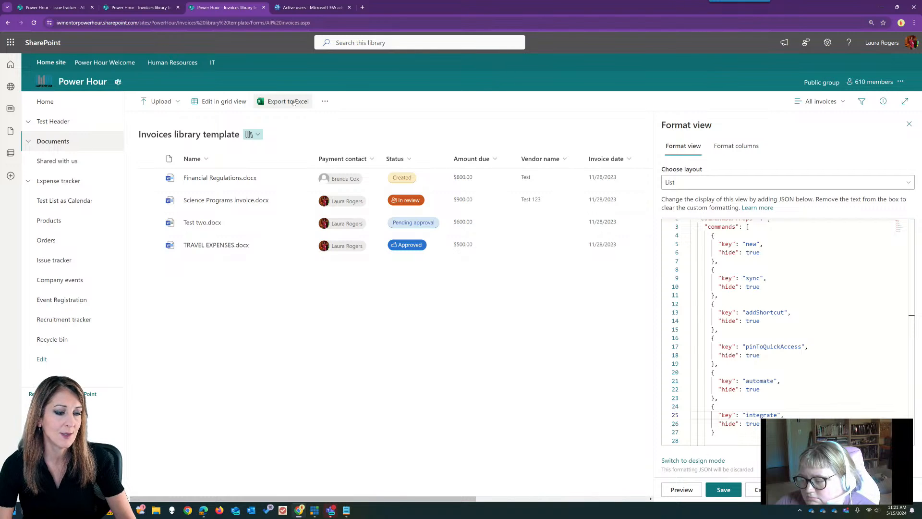
Step: Add a block after integrate with key export and hide true, and preview the view
scroll(762, 388, down, 1)
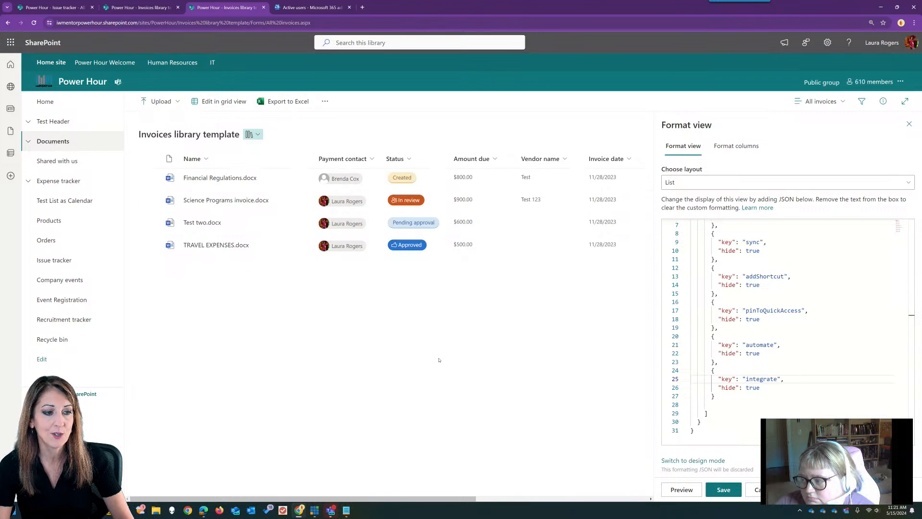
click(721, 396)
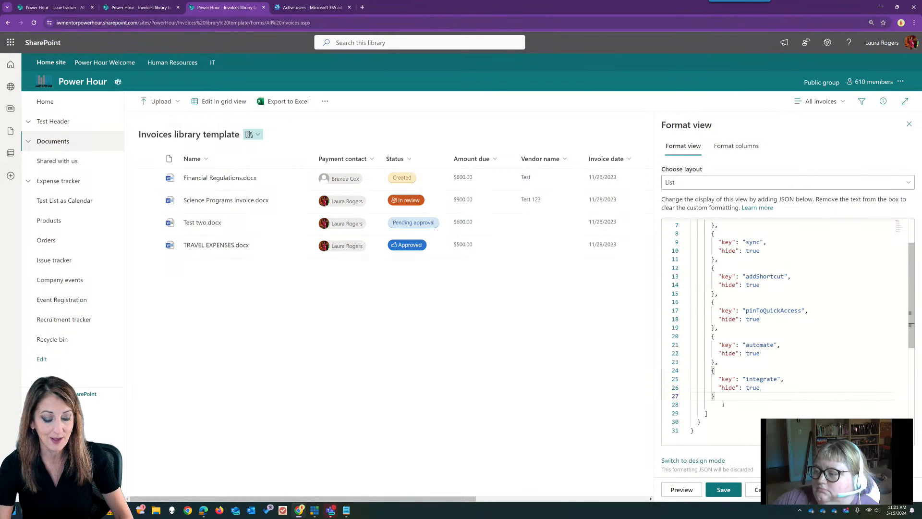
text(,)
key(Return)
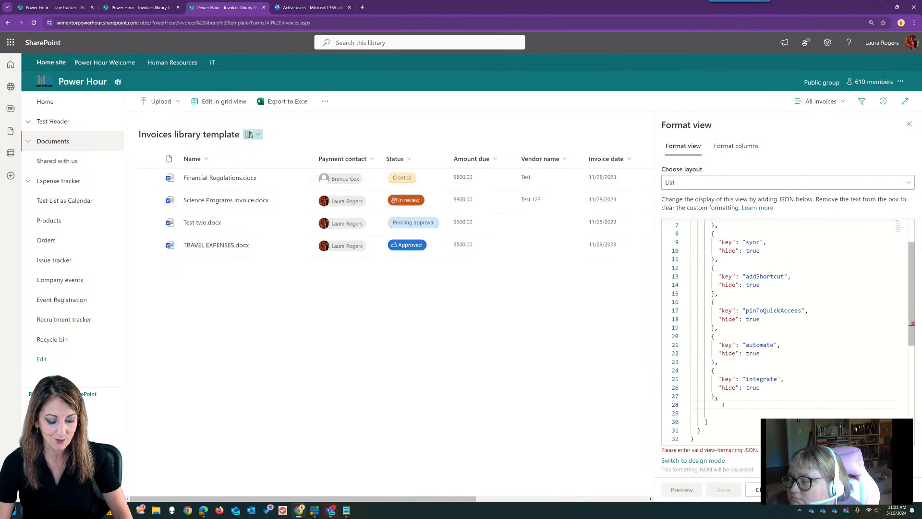
text({   "key": "new",   "hide": true })
double_click(752, 413)
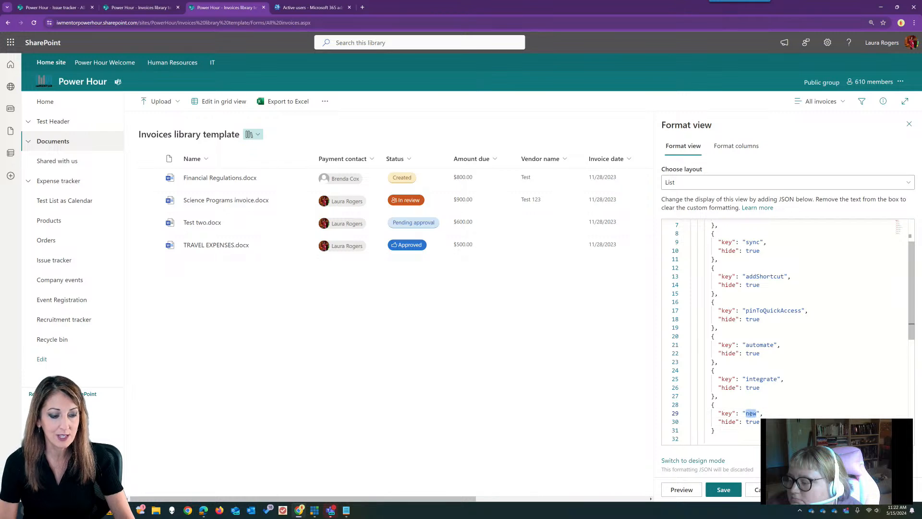
text(export)
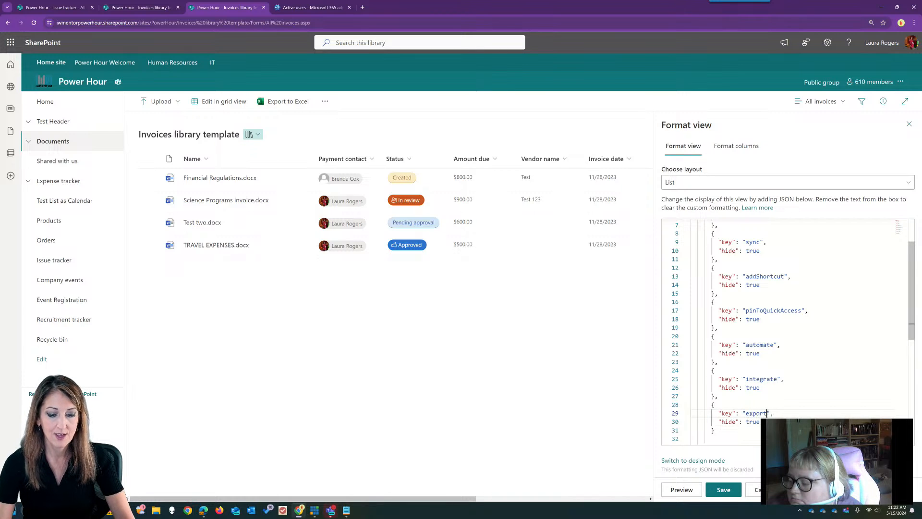
click(684, 489)
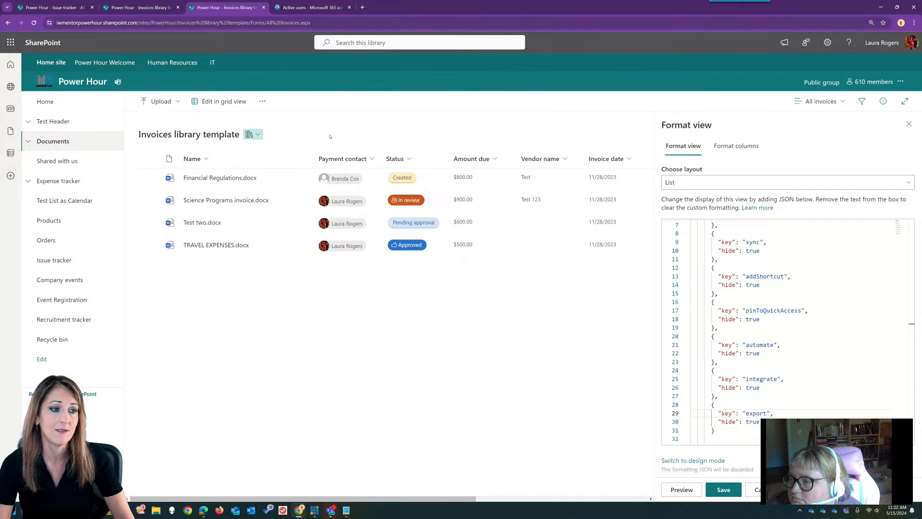
Step: Close the Invoices library's view formatting without saving and open the view formatting of the Expense tracker list
click(910, 122)
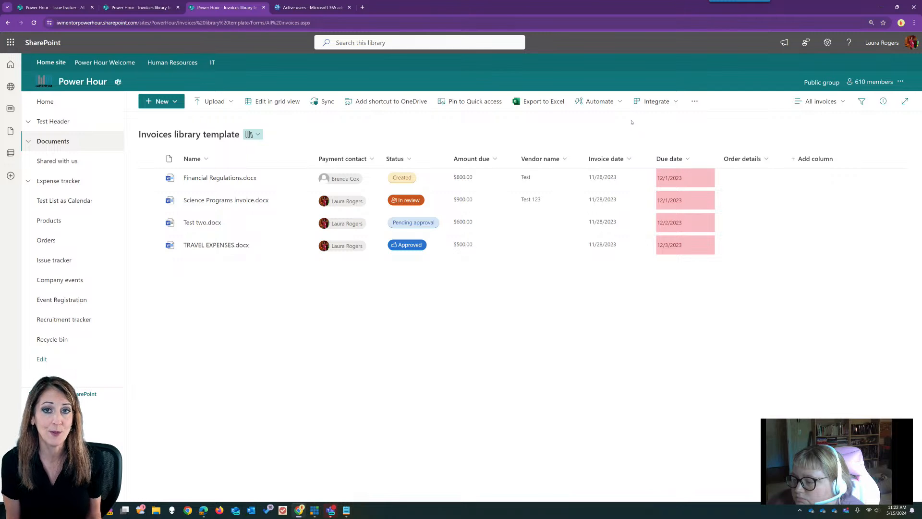
click(823, 101)
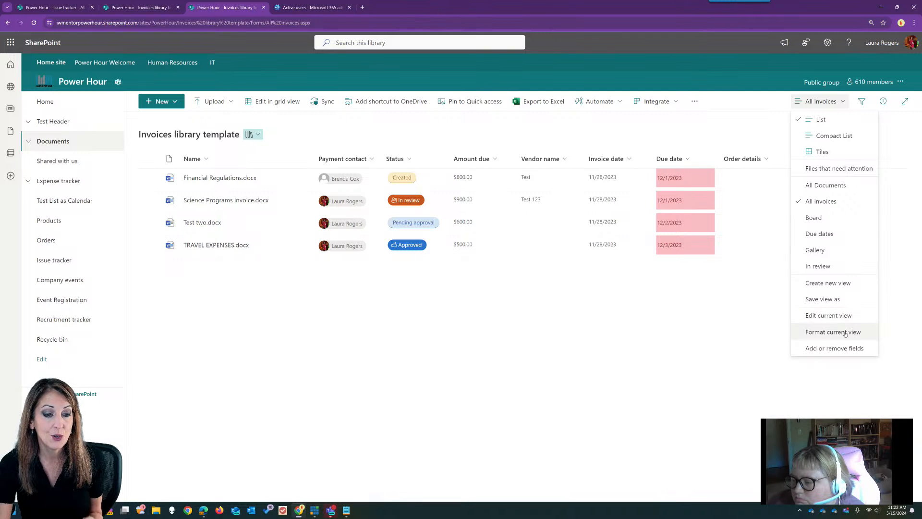
click(67, 180)
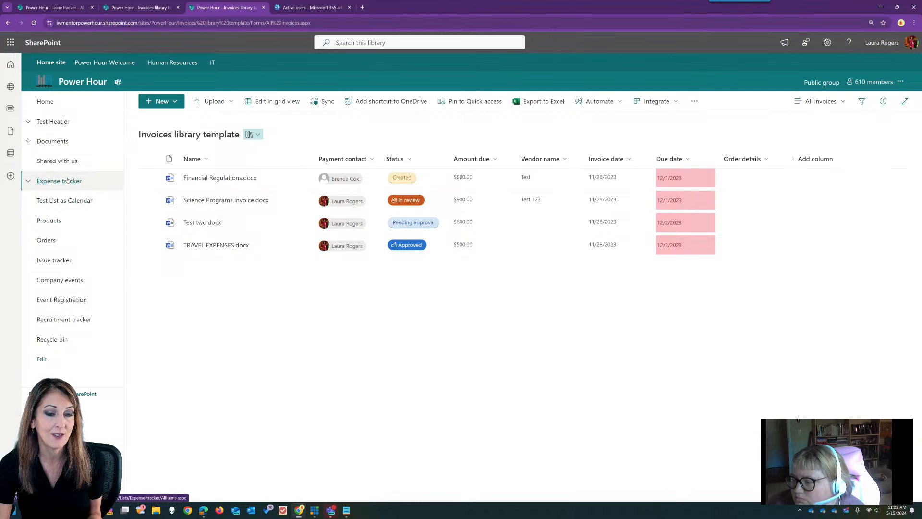
click(826, 102)
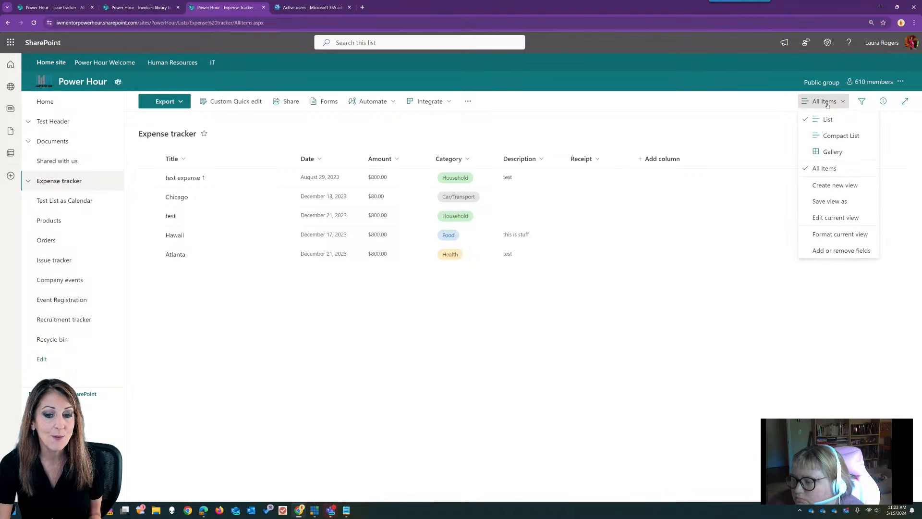
click(838, 234)
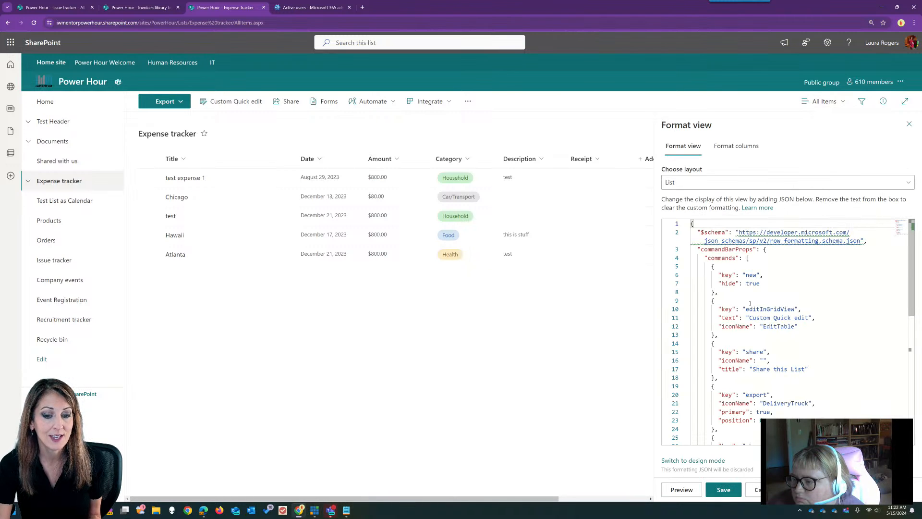
Step: Look through the Expense tracker's JSON for its command bar customizations, from the new block to the commands below
click(778, 299)
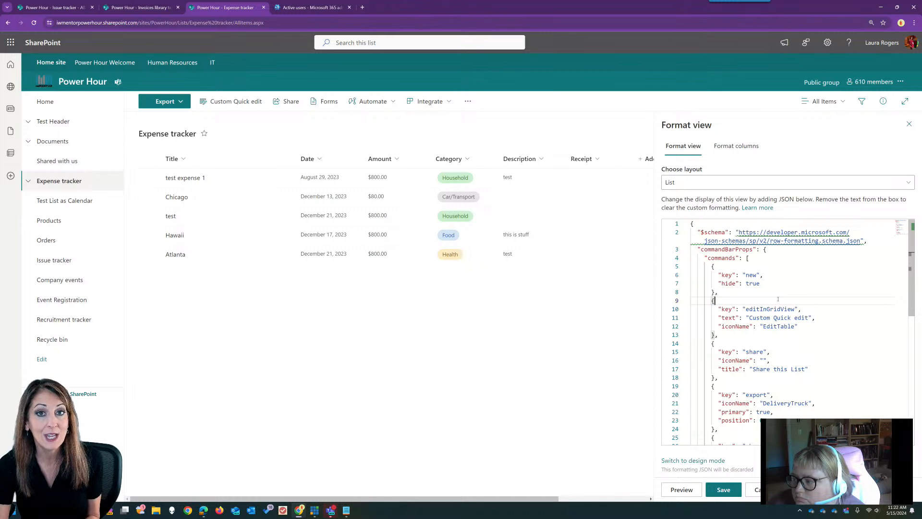
scroll(813, 312, down, 4)
scroll(811, 331, up, 4)
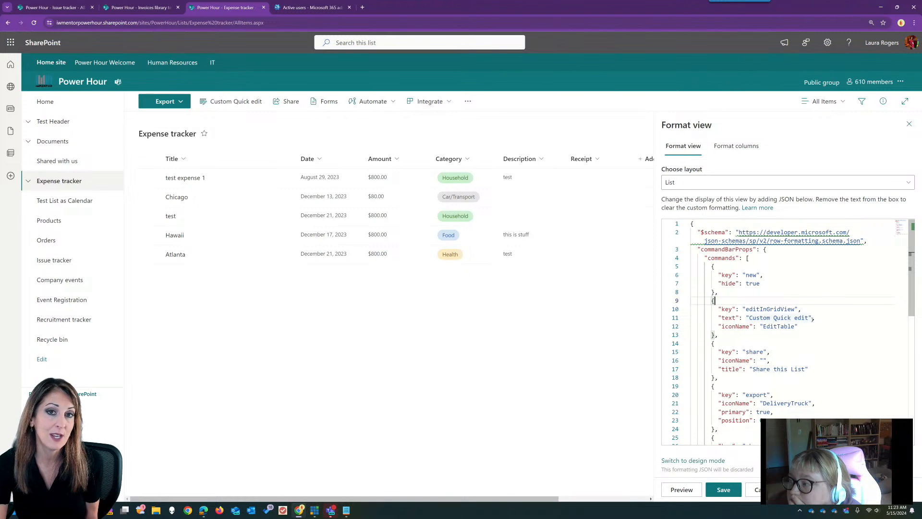
scroll(795, 262, down, 2)
scroll(813, 292, up, 2)
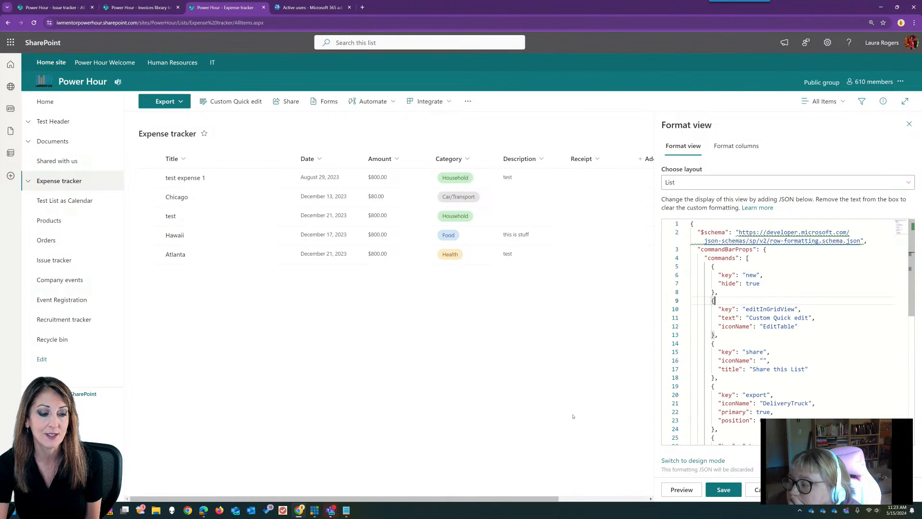
Step: Switch to the command bar customization syntax reference in Edge and review the article from its introduction to the valid keys
click(202, 512)
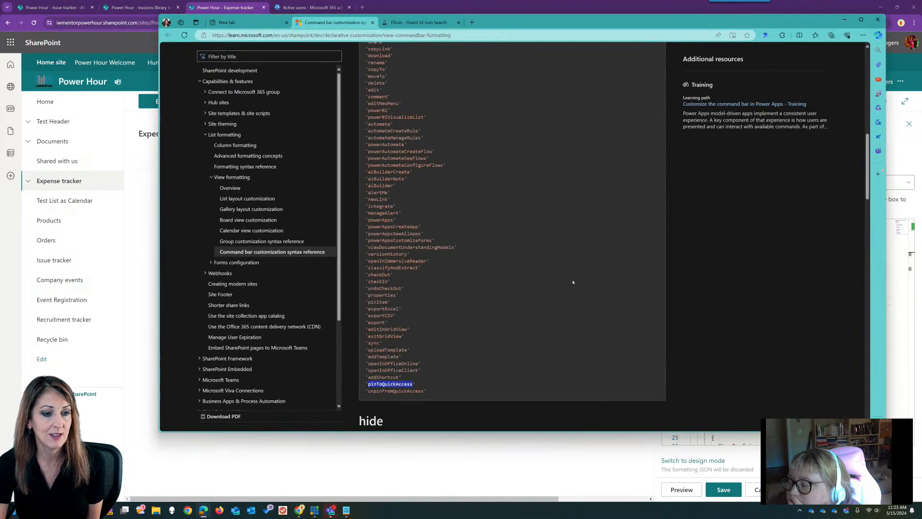
click(852, 171)
scroll(776, 226, up, 10)
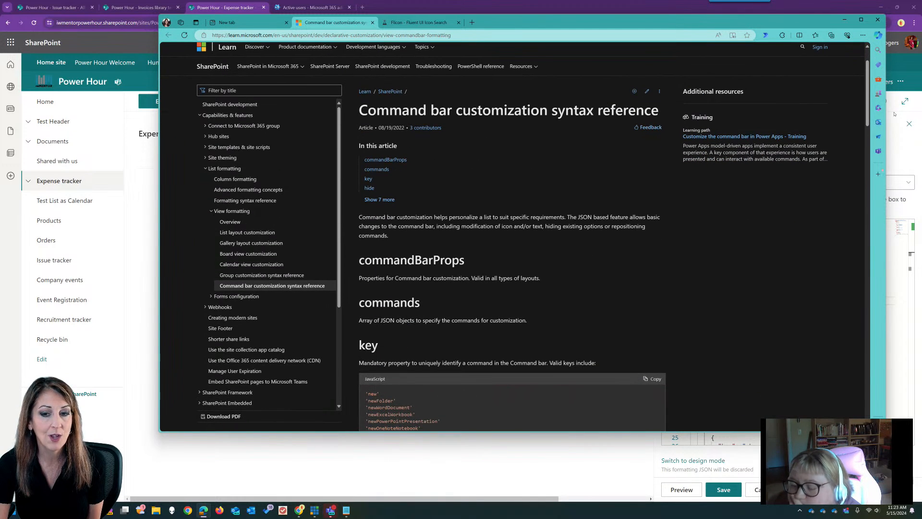
scroll(872, 125, down, 3)
drag(871, 125, 878, 189)
Step: Read the latest replies in the Teams post for the Power Hour channel and return to the Expense tracker's view formatting
click(330, 511)
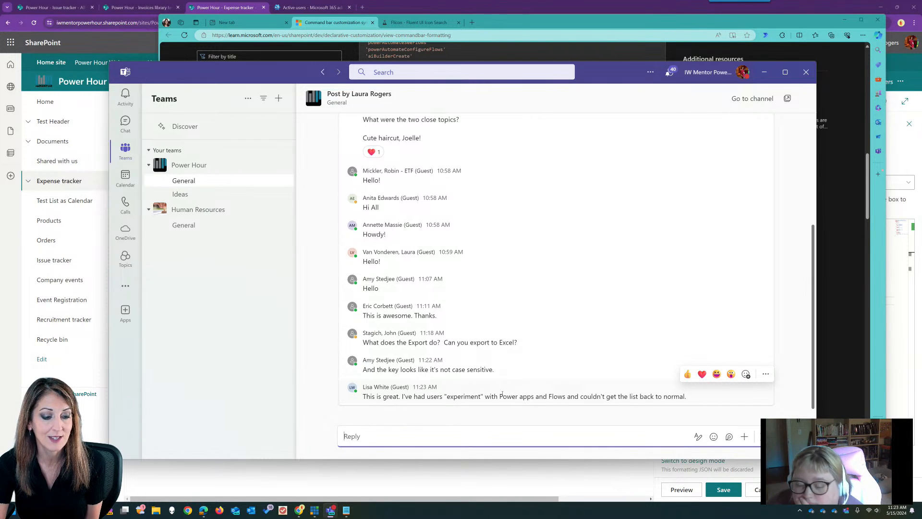
drag(421, 370, 425, 370)
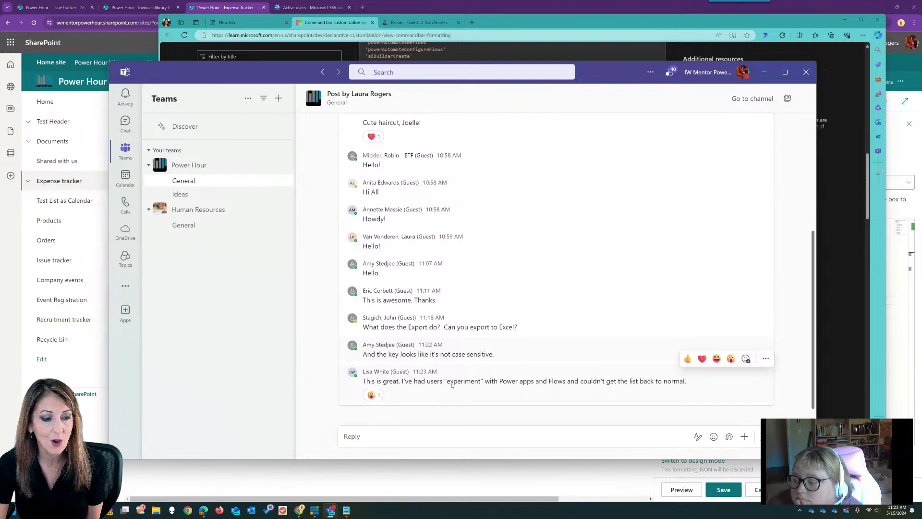
click(764, 71)
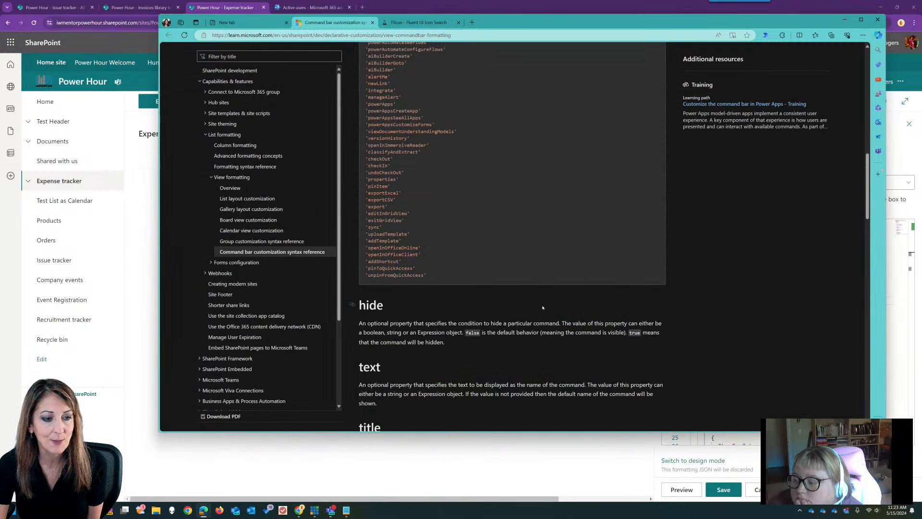
click(415, 454)
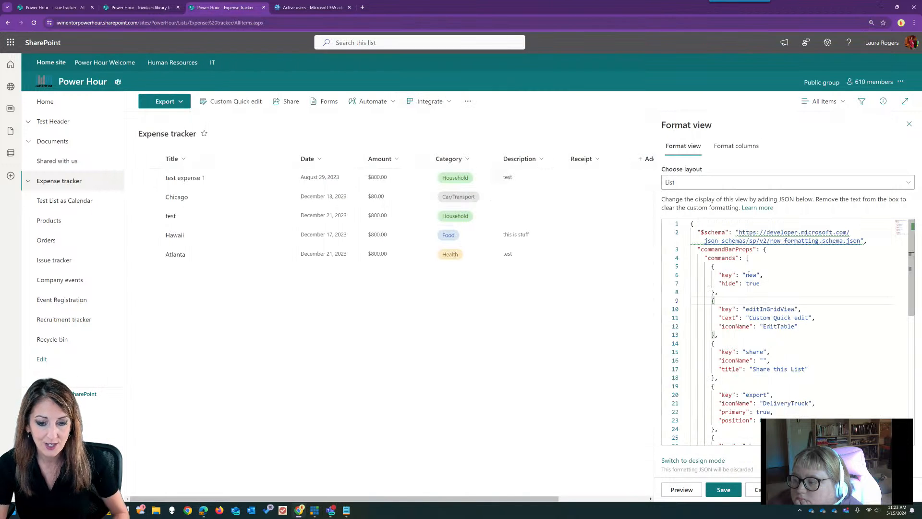
Step: Try the capitalized key New in the first command block of the Expense tracker's JSON and preview the view
click(749, 274)
key(BackSpace)
text(N)
click(692, 490)
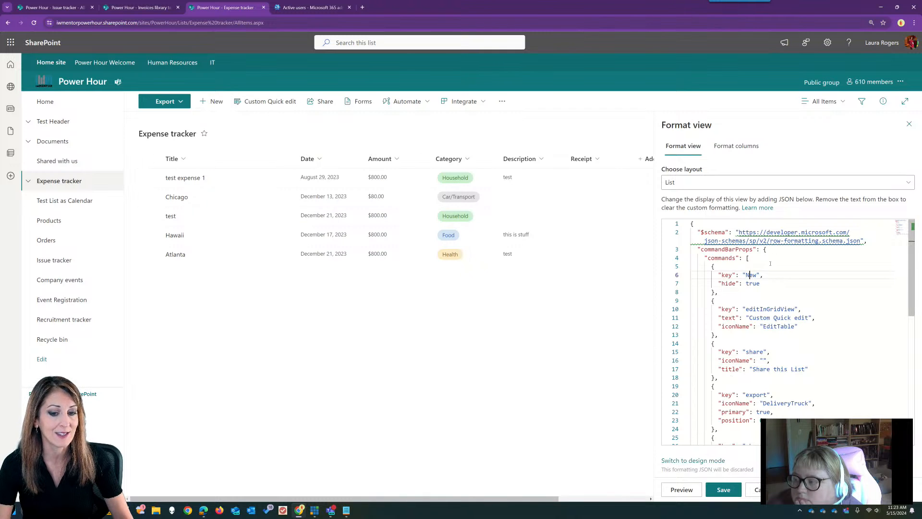
Step: Restore the first command block's key to lowercase new and preview the view again
key(BackSpace)
text(n)
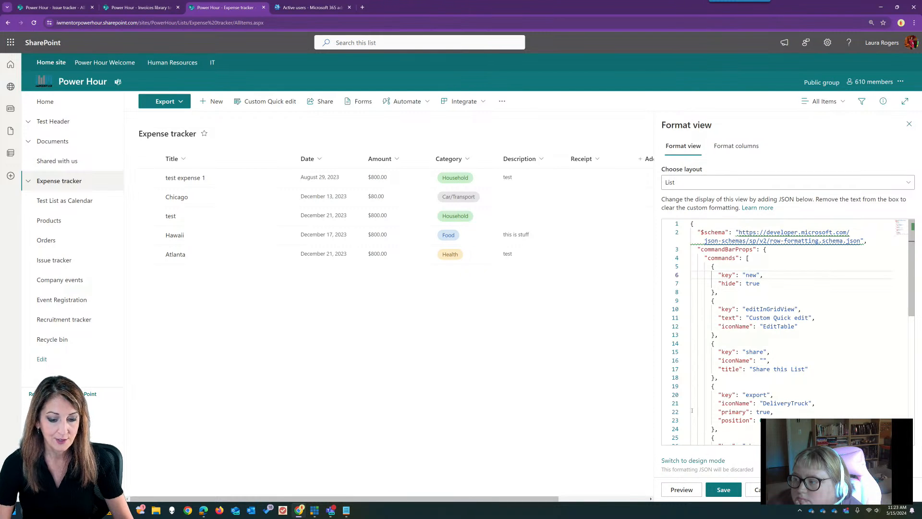
click(682, 490)
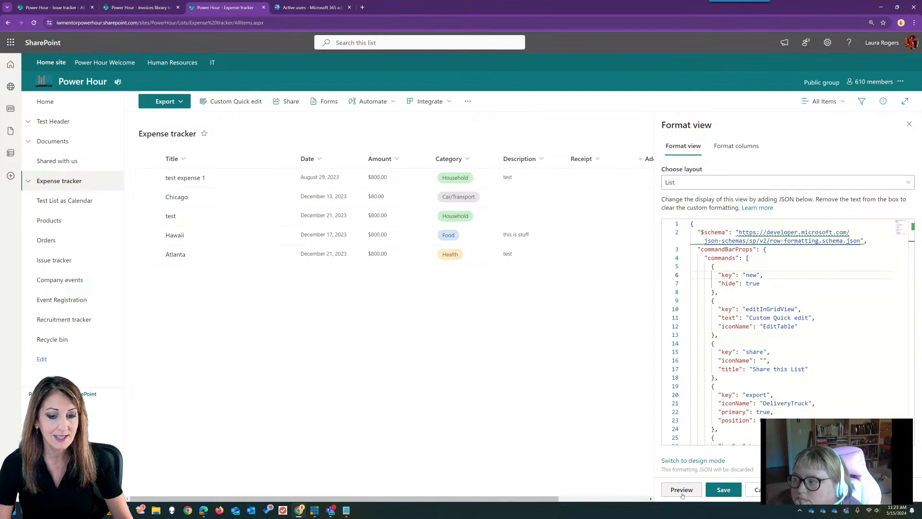
Step: Review the valid keys and the hide, text, title, iconName and primary properties in the syntax reference in Edge
click(204, 510)
scroll(456, 181, up, 1)
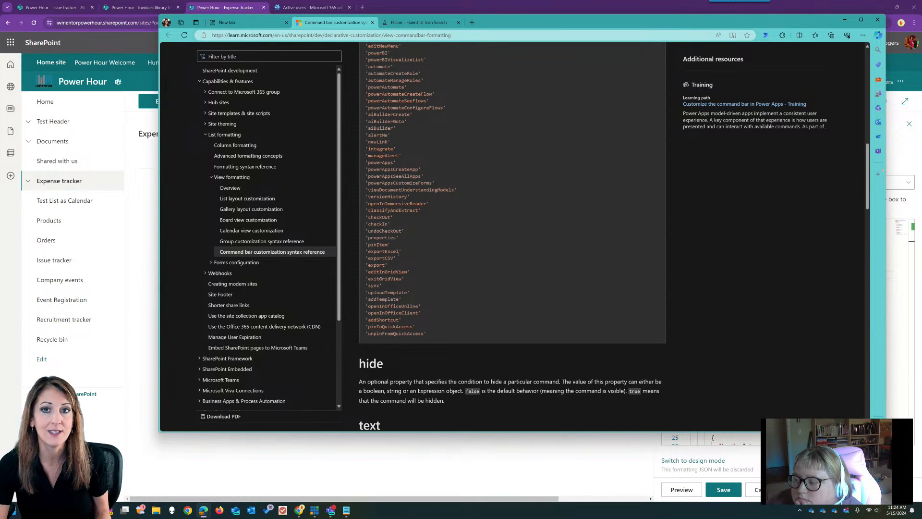
scroll(466, 257, down, 1)
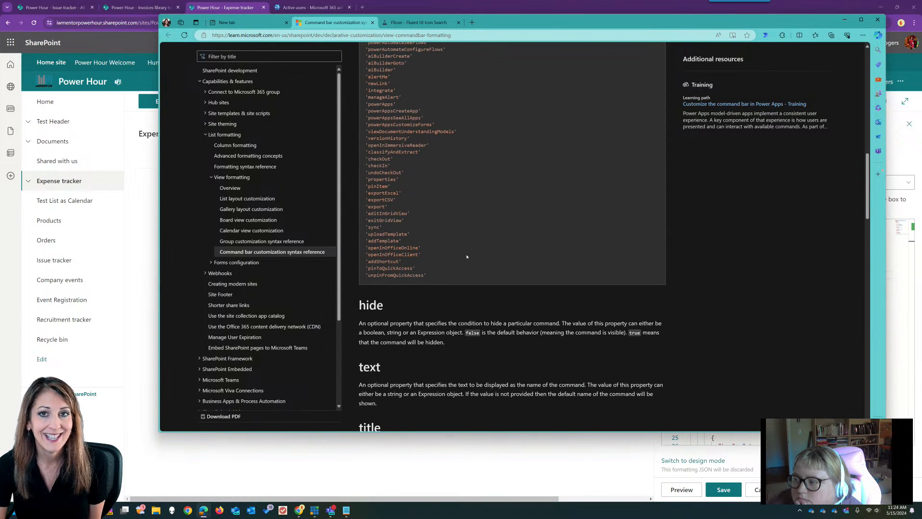
scroll(466, 257, down, 2)
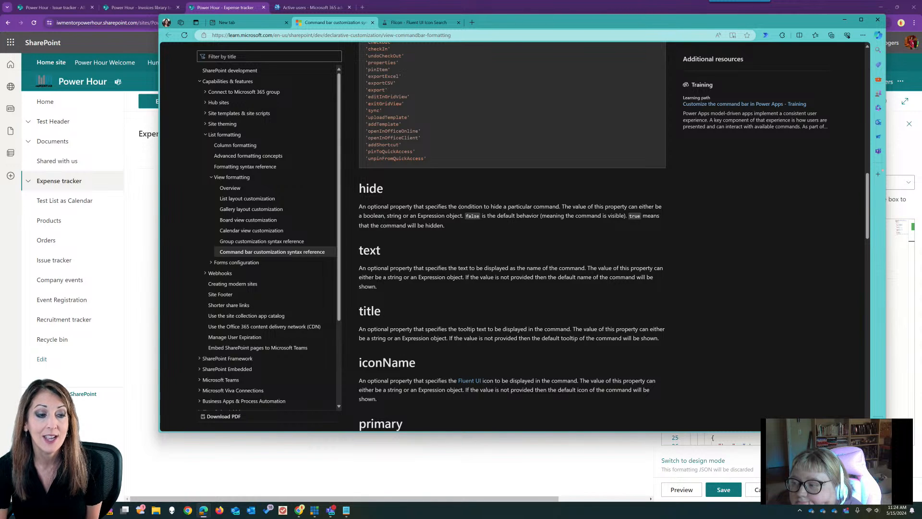
scroll(390, 249, down, 1)
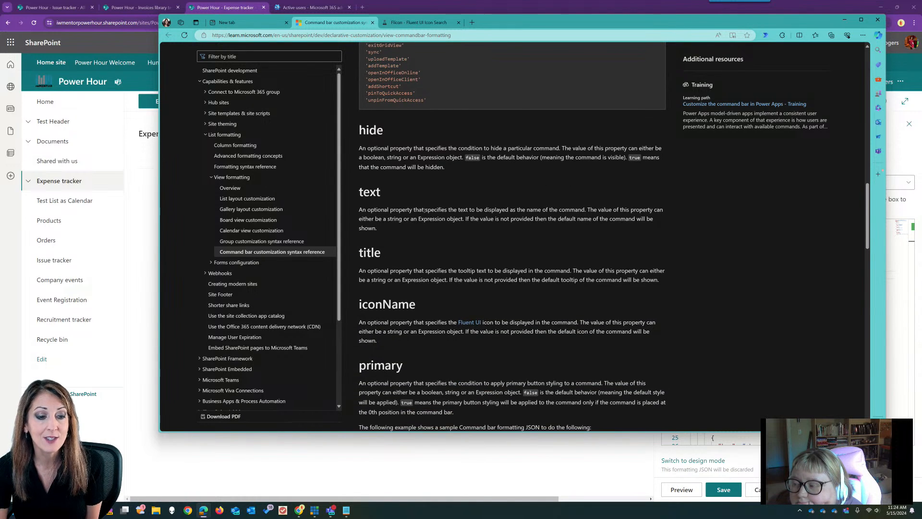
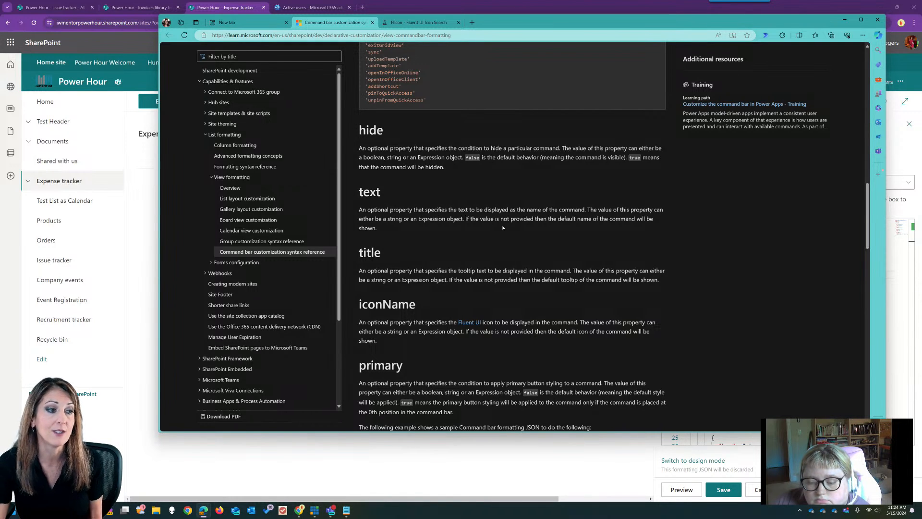
Step: Check the hide property of the new command in the Expense tracker's JSON and return to the syntax reference in Edge
key(alt+Tab)
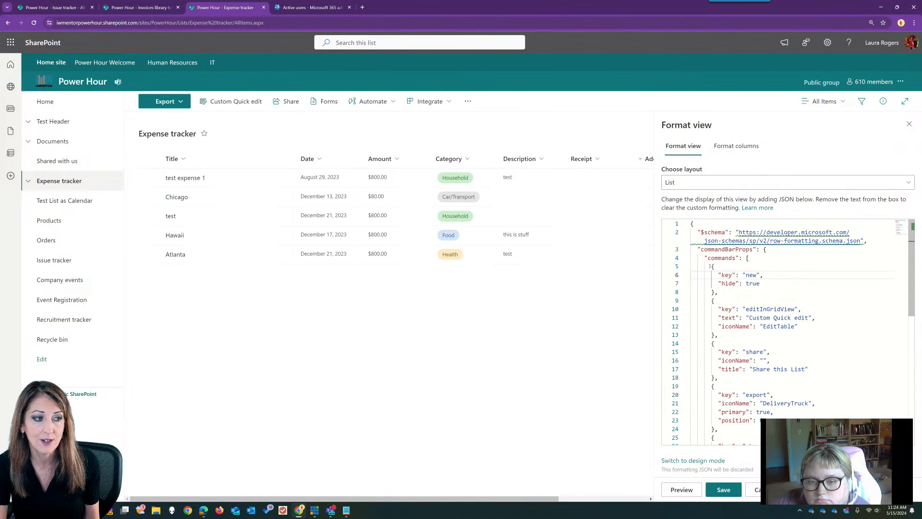
click(780, 282)
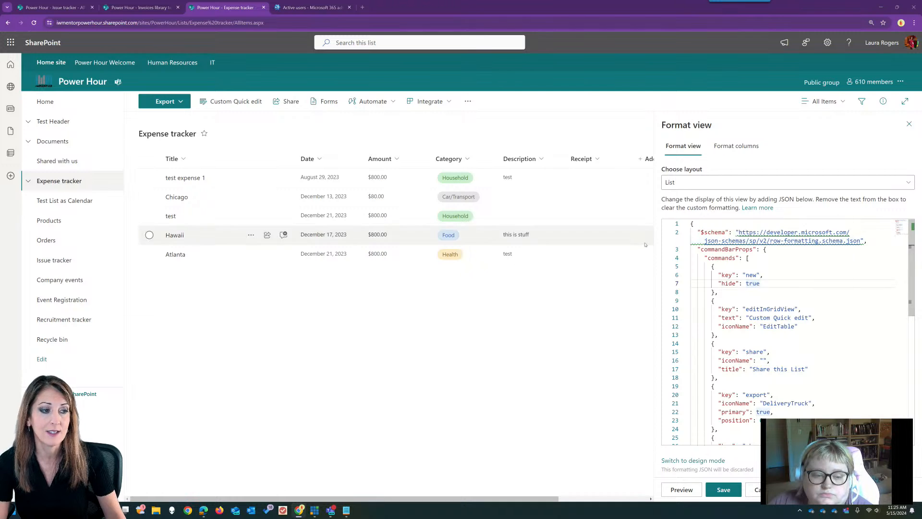
key(alt+Tab)
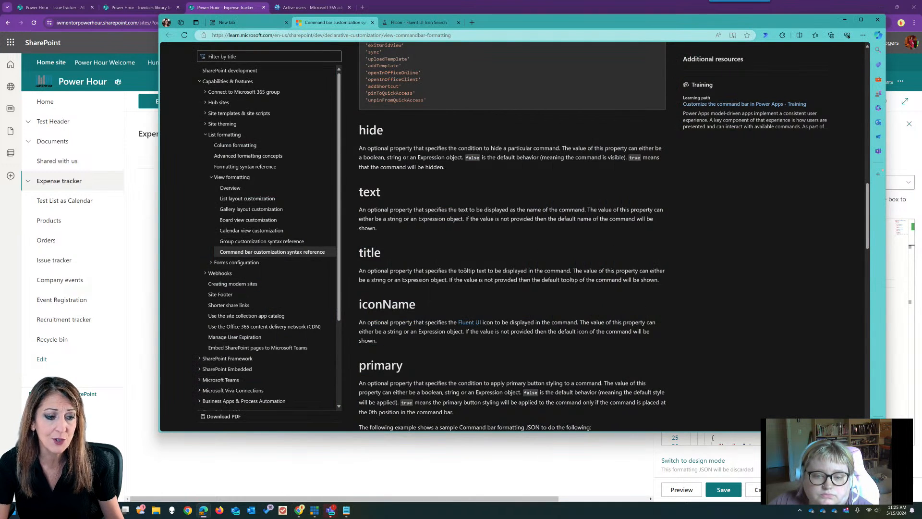
Step: Read the title and iconName property descriptions in the command bar syntax reference, highlighting the title paragraph
scroll(364, 209, down, 1)
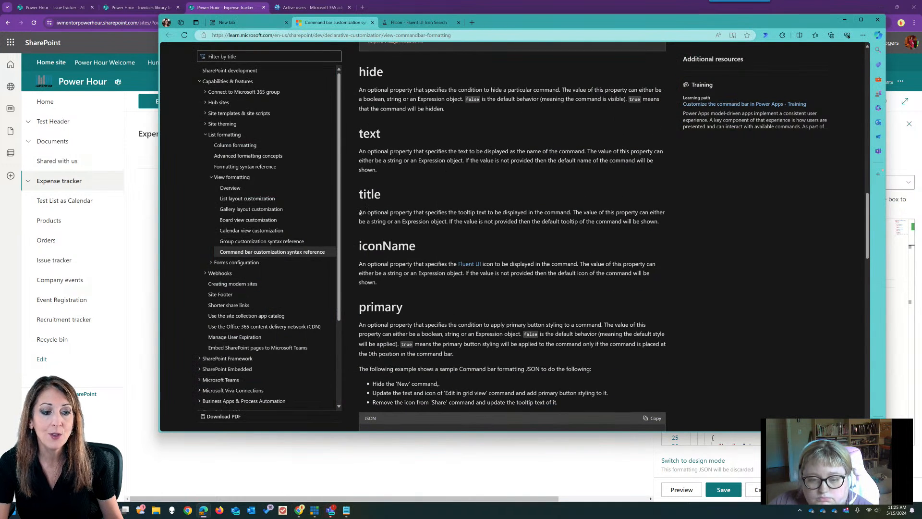
drag(359, 212, 659, 222)
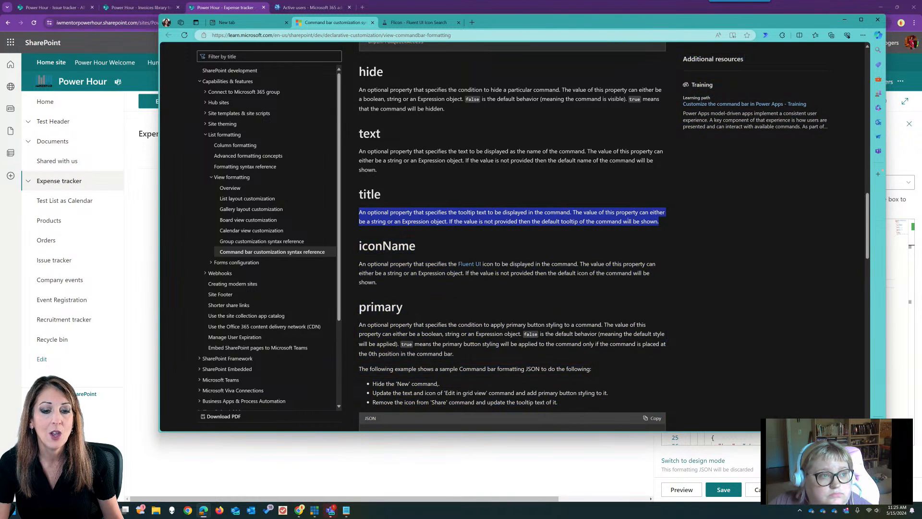
click(524, 205)
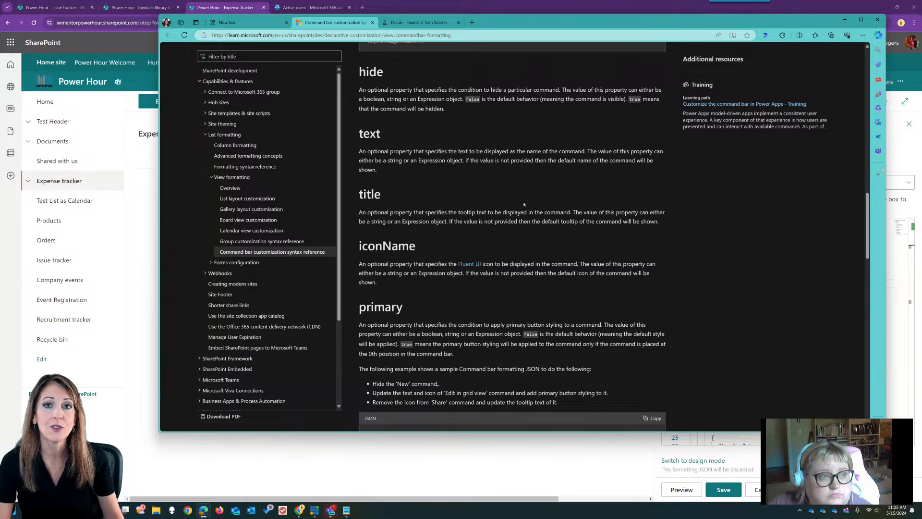
scroll(440, 245, down, 1)
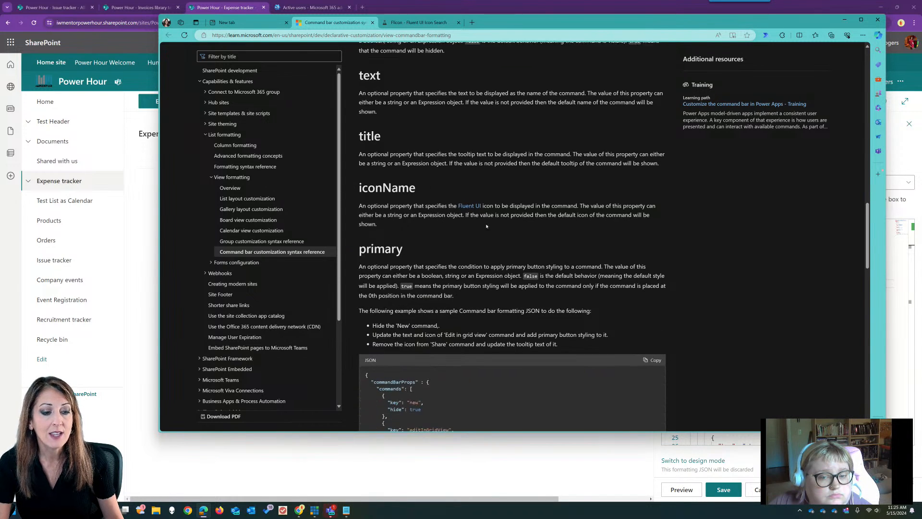
Step: Search the Flicon icon site for truck and view the details of the delivery truck icon
click(418, 23)
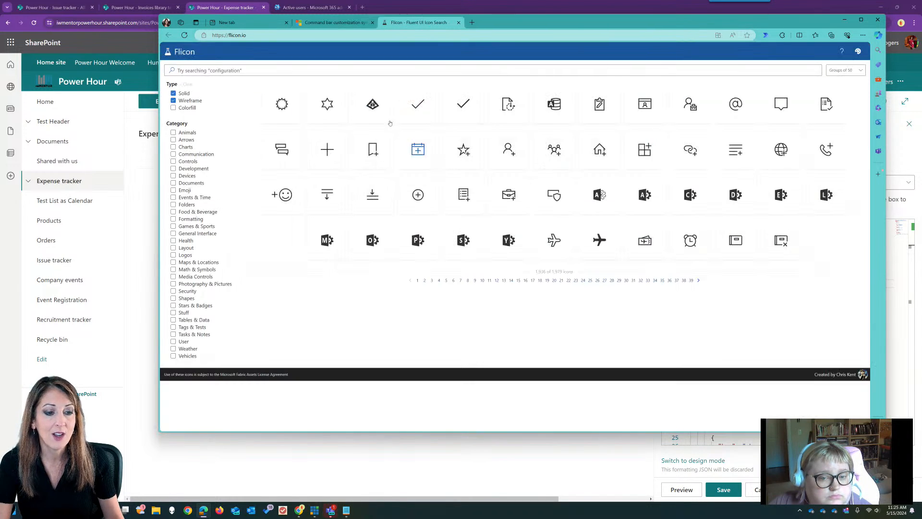
click(267, 70)
text(truck)
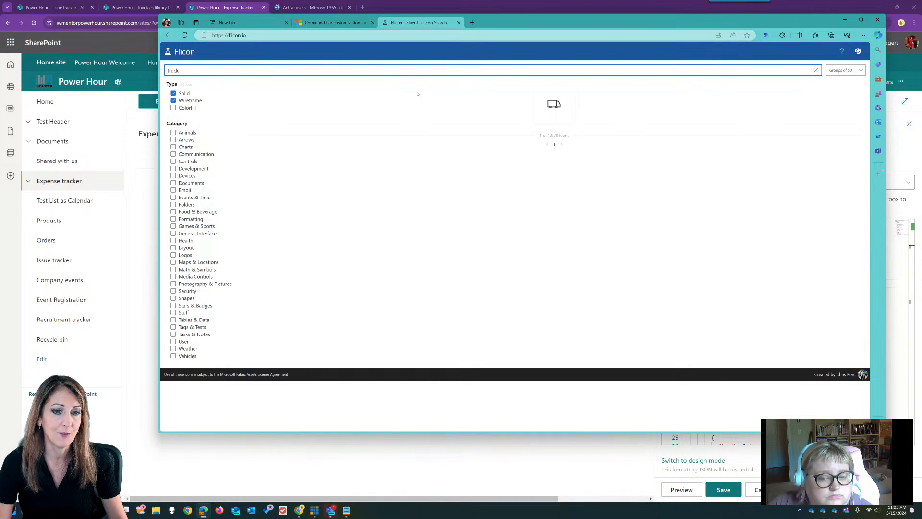
click(554, 106)
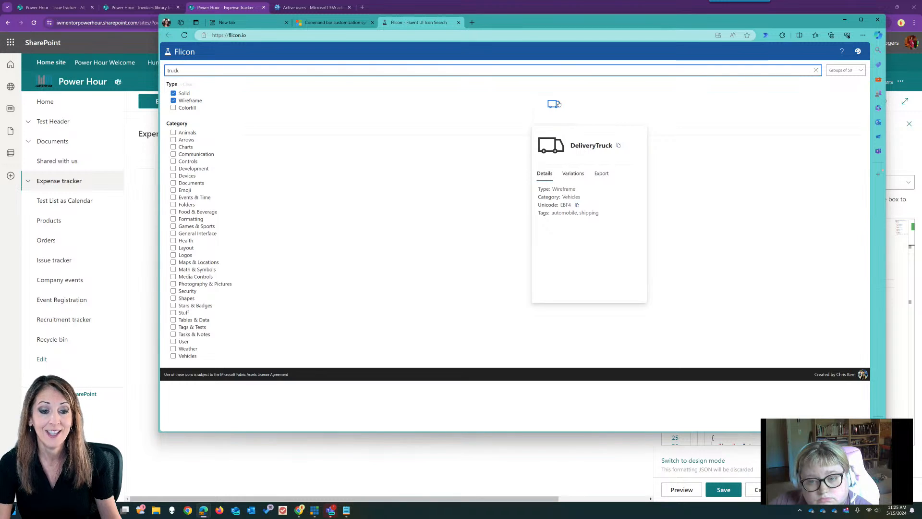
Step: Clear the Flicon search and preview the details of the AddIn and AddNotes icons
double_click(191, 72)
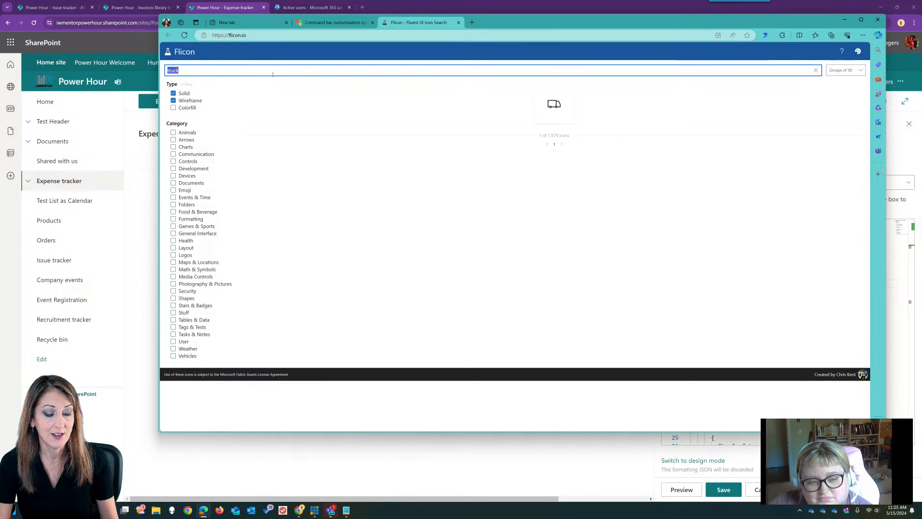
key(BackSpace)
mouse_move(570, 85)
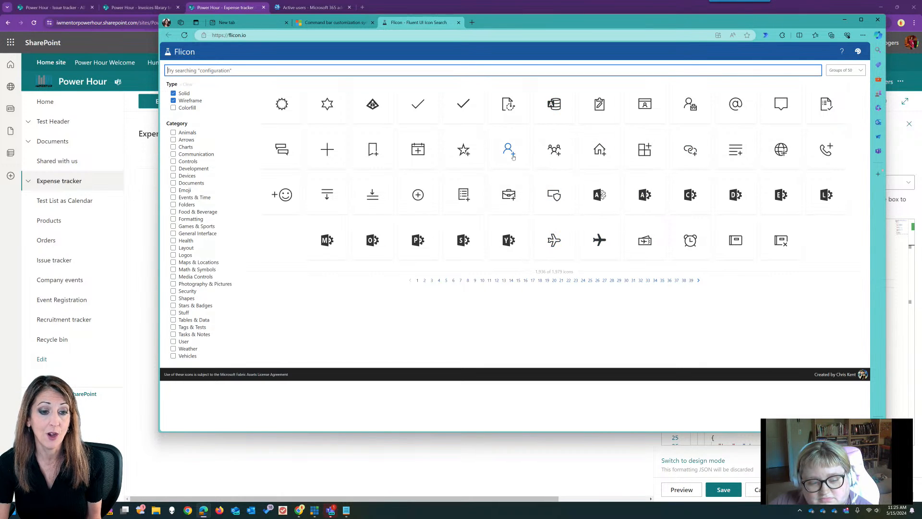
mouse_move(651, 153)
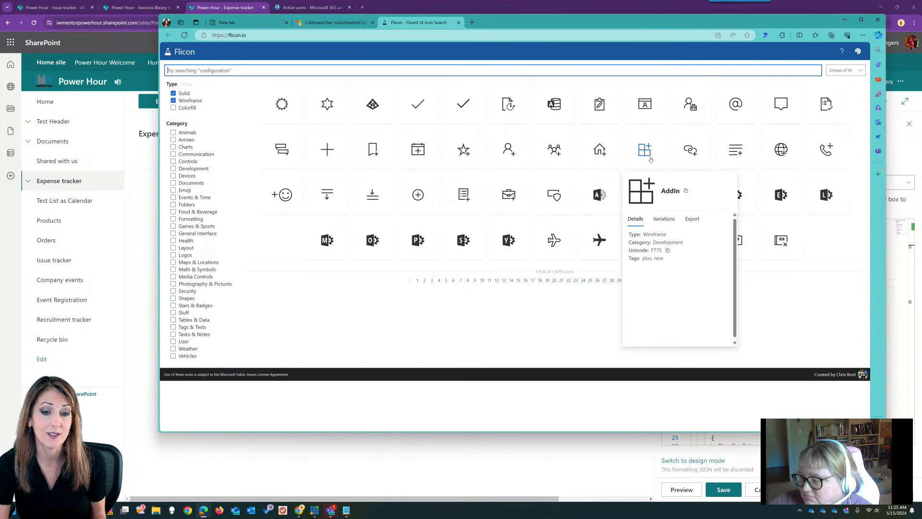
mouse_move(738, 149)
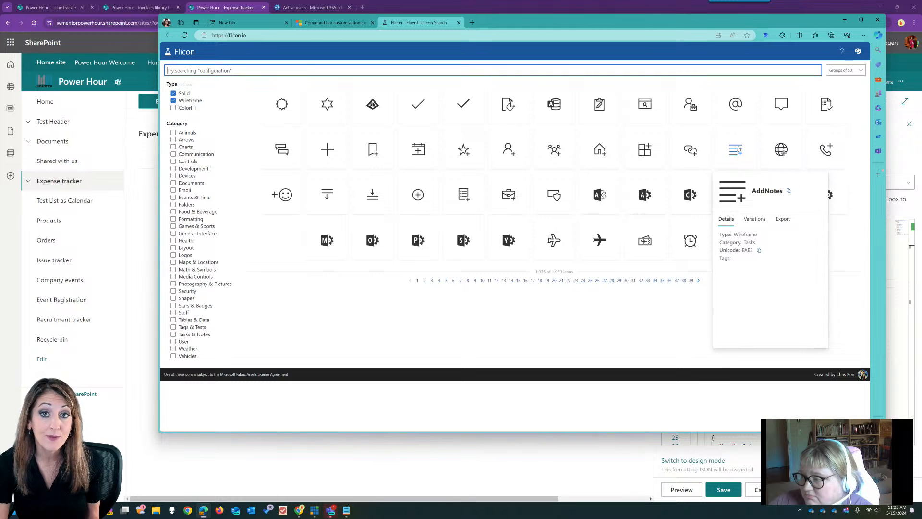
Step: Check the iconName entries in the Expense tracker's JSON and return to the primary property in the syntax reference in Edge
click(844, 19)
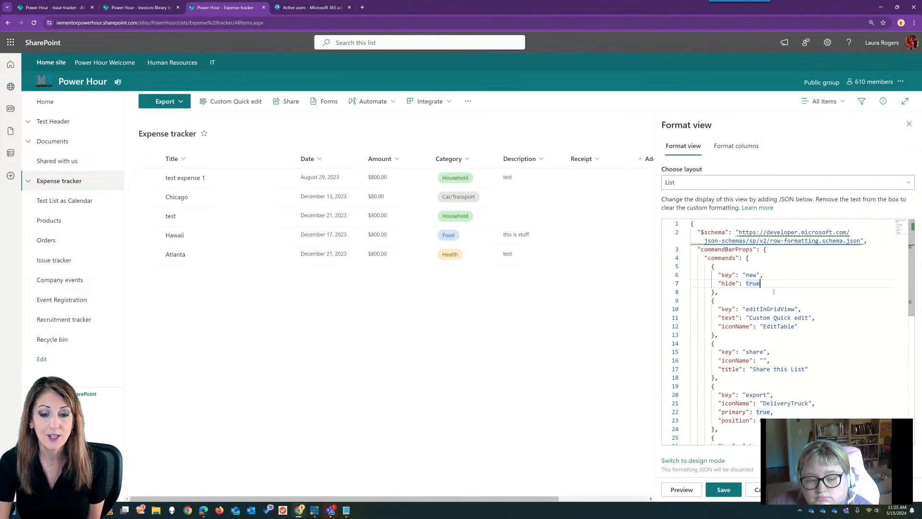
click(203, 510)
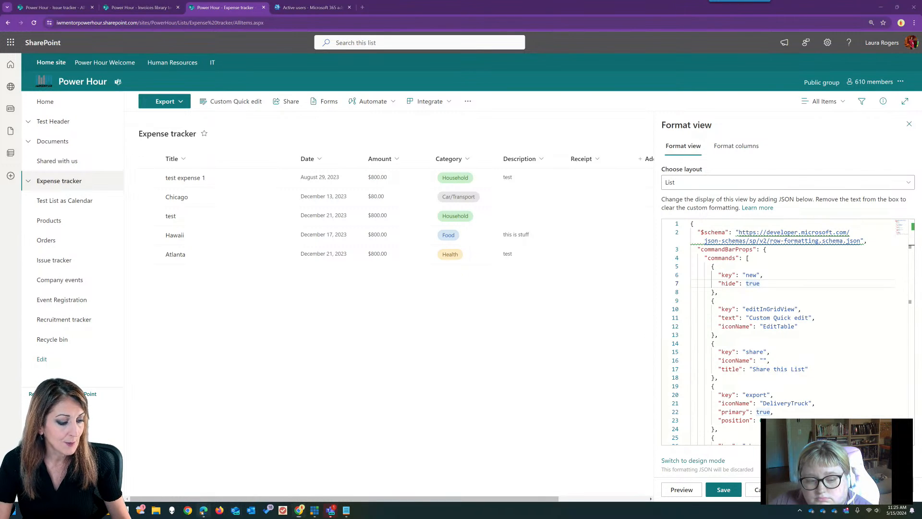
click(330, 23)
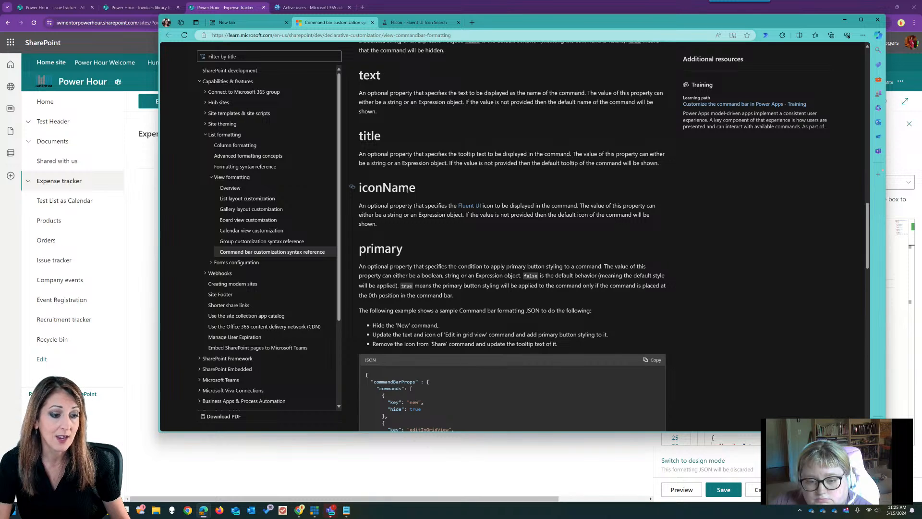
scroll(407, 190, down, 2)
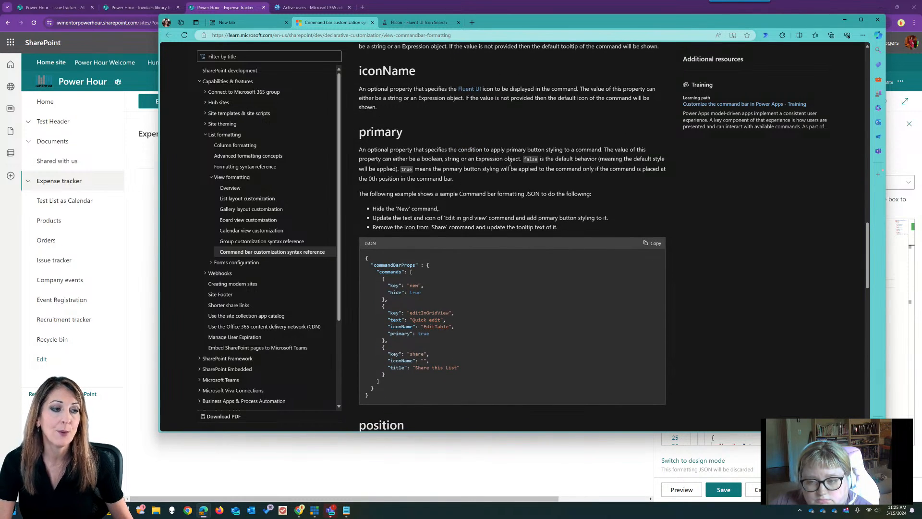
Step: Move the Edge window down to compare the primary property's sample JSON with the Expense tracker's command bar
drag(525, 22, 506, 121)
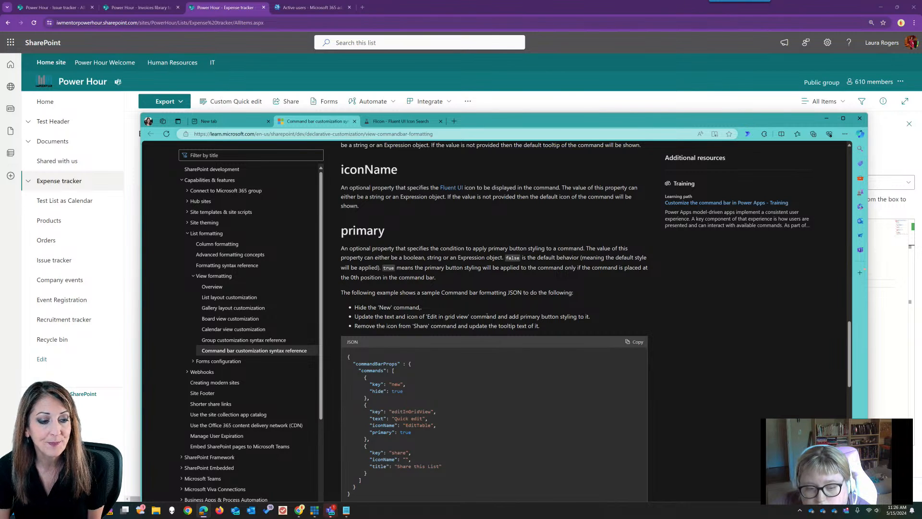
scroll(440, 303, down, 1)
scroll(440, 303, down, 4)
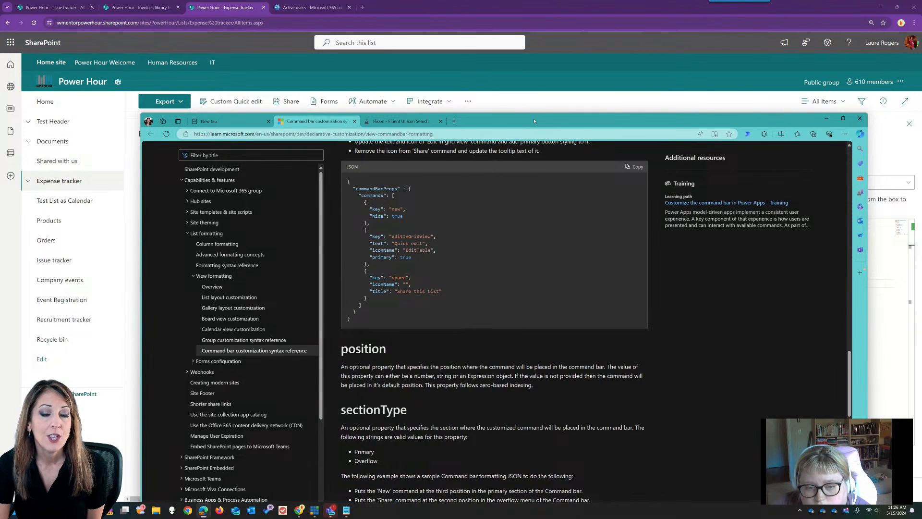
drag(534, 121, 461, 283)
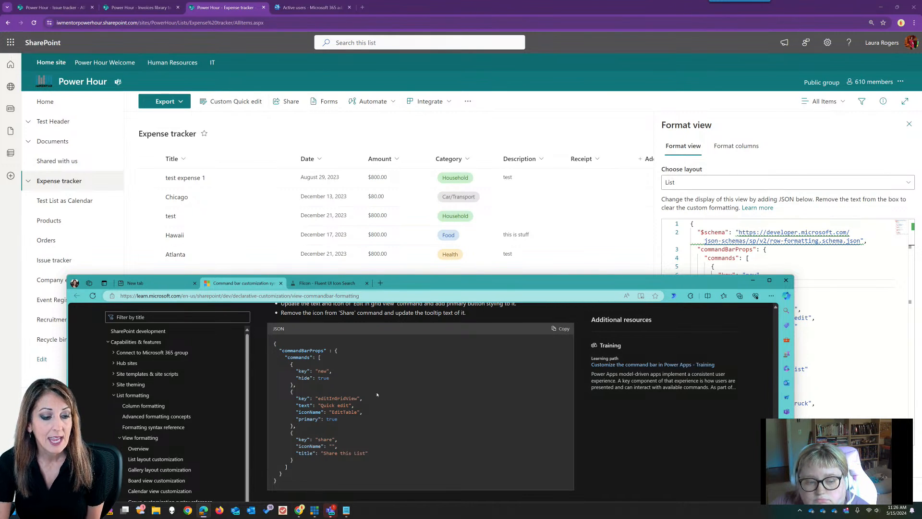
scroll(377, 395, up, 1)
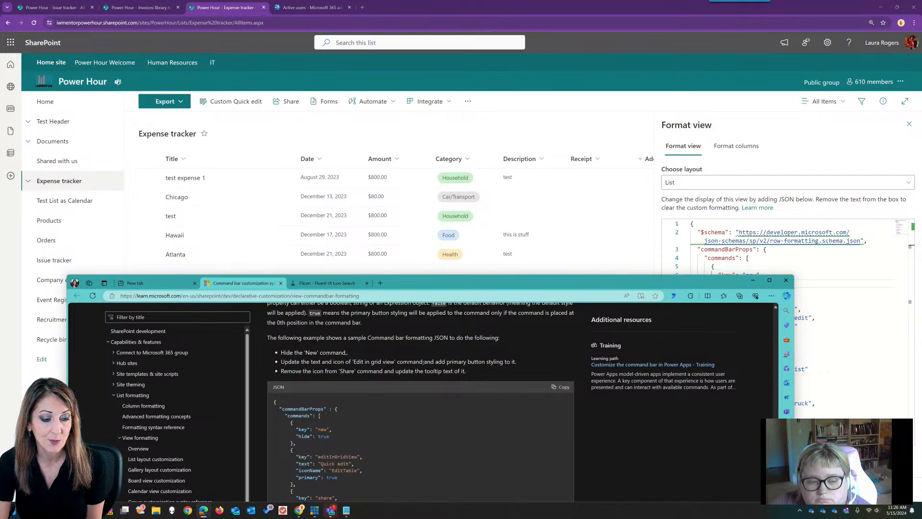
Step: Review the position and sectionType properties in the syntax reference and highlight the sectionType Overflow line in the sample JSON
drag(602, 274, 603, 175)
scroll(442, 380, down, 3)
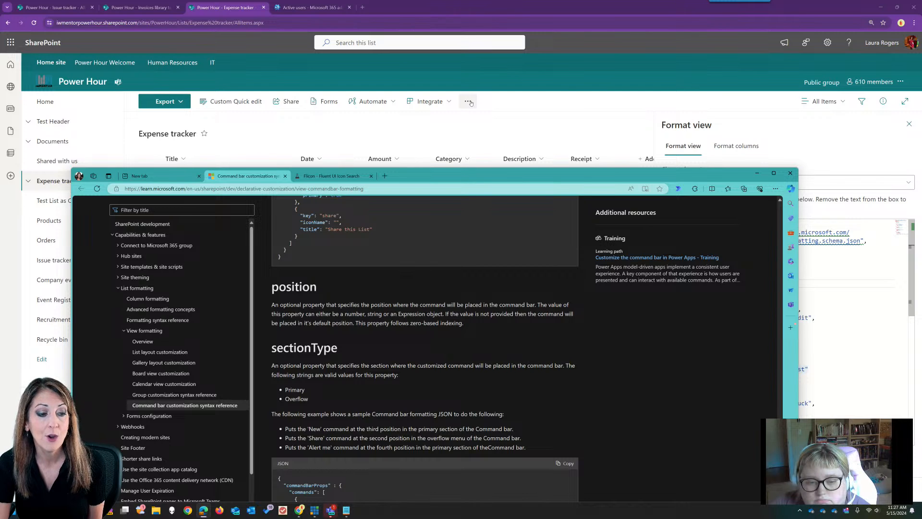
scroll(332, 466, down, 3)
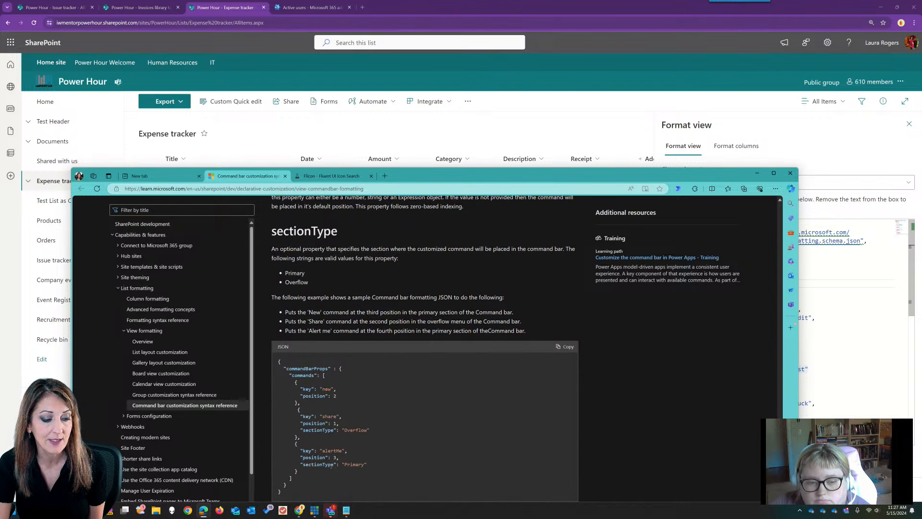
drag(301, 429, 376, 432)
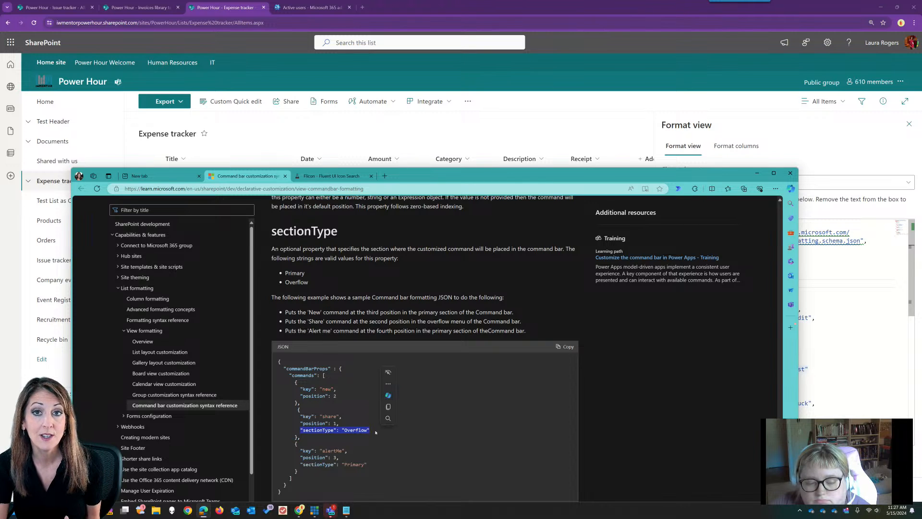
click(330, 423)
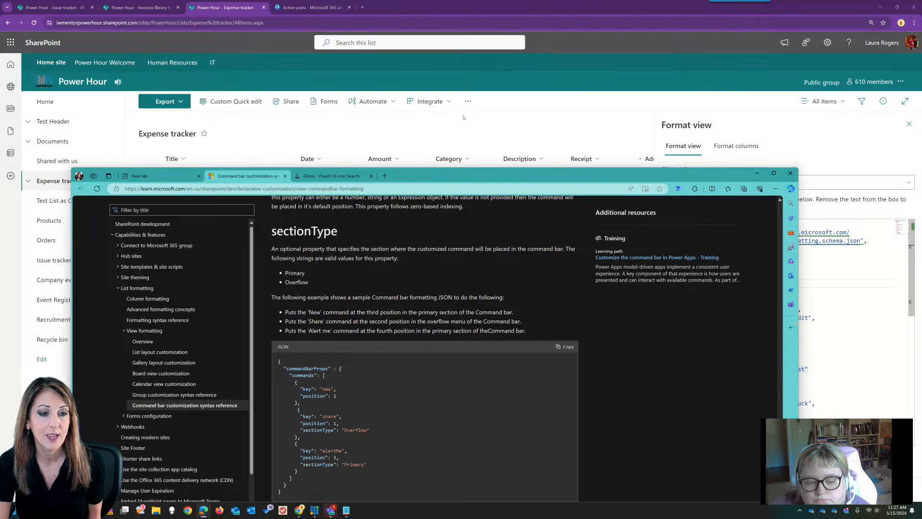
Step: View the Expense tracker's overflow commands and read the sectionType and selectionModes sections of the syntax reference in Edge
click(467, 101)
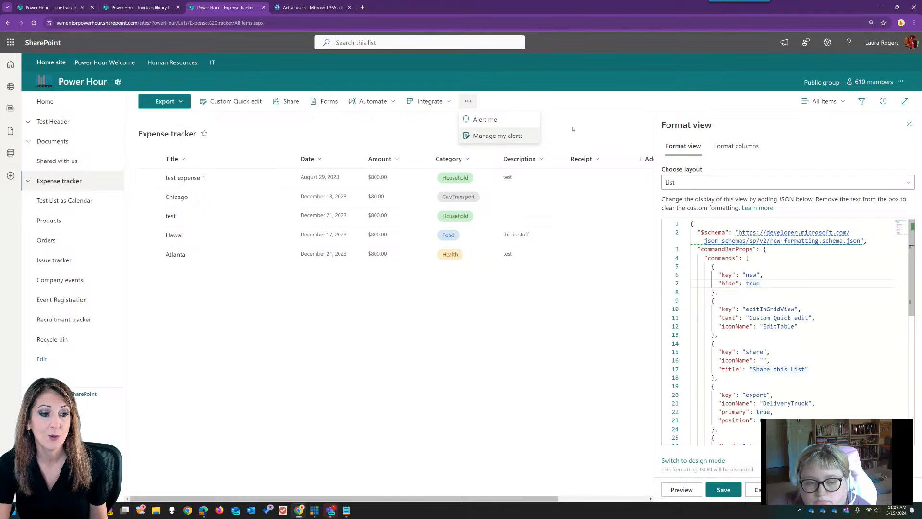
key(alt+Tab)
scroll(401, 355, down, 1)
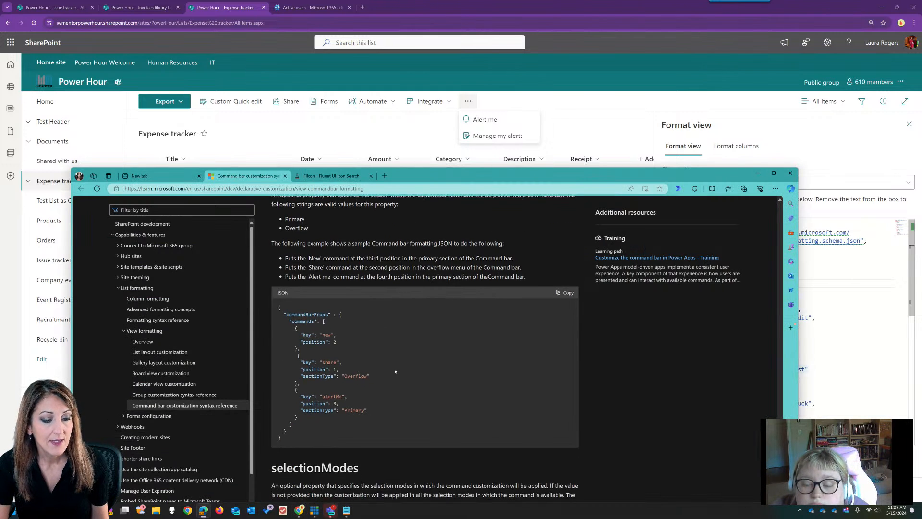
scroll(381, 279, up, 1)
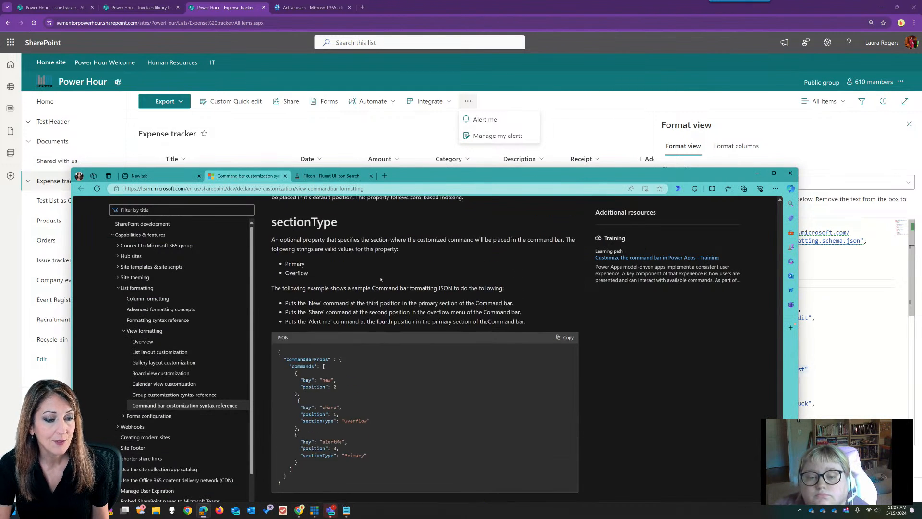
scroll(374, 288, down, 4)
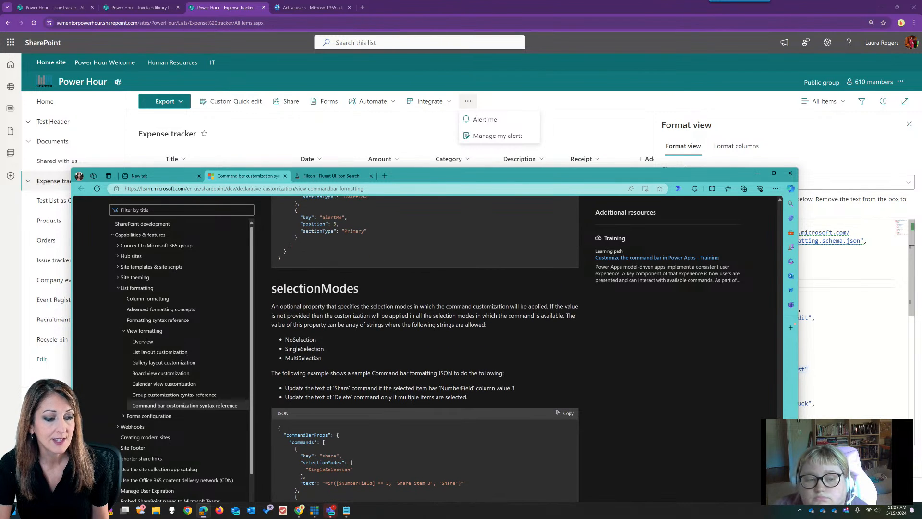
scroll(384, 300, down, 1)
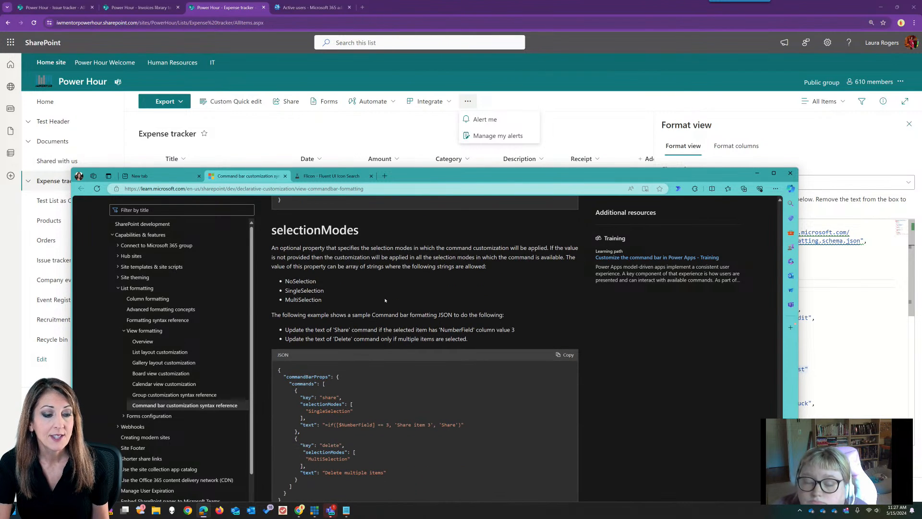
Step: Switch to the Expense tracker, close the Format view pane and select the Chicago item
click(582, 130)
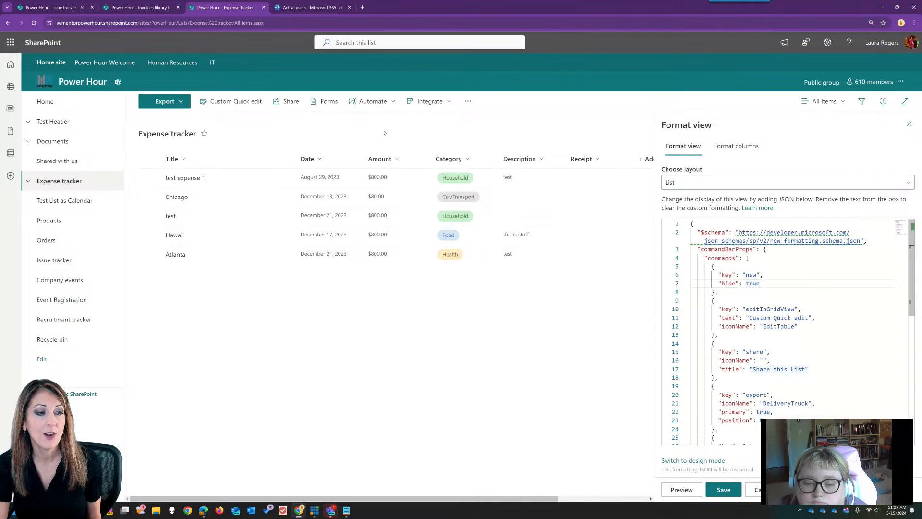
click(909, 124)
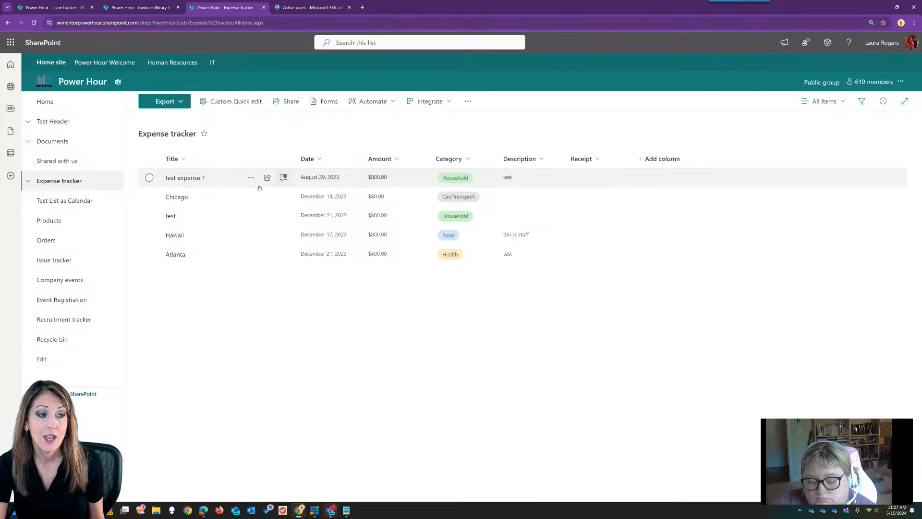
click(224, 199)
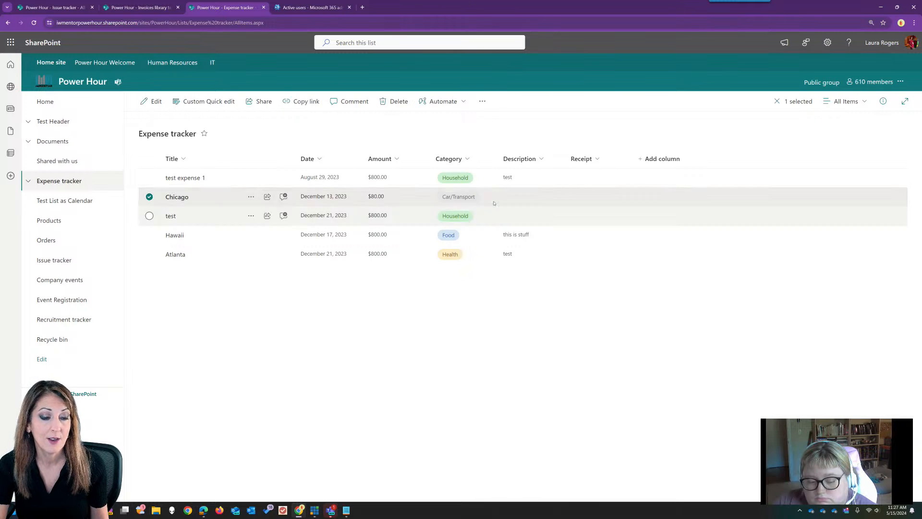
Step: Highlight SingleSelection in the Edge syntax reference and compare it with the Expense tracker's command bar for the selected item
key(alt+Tab)
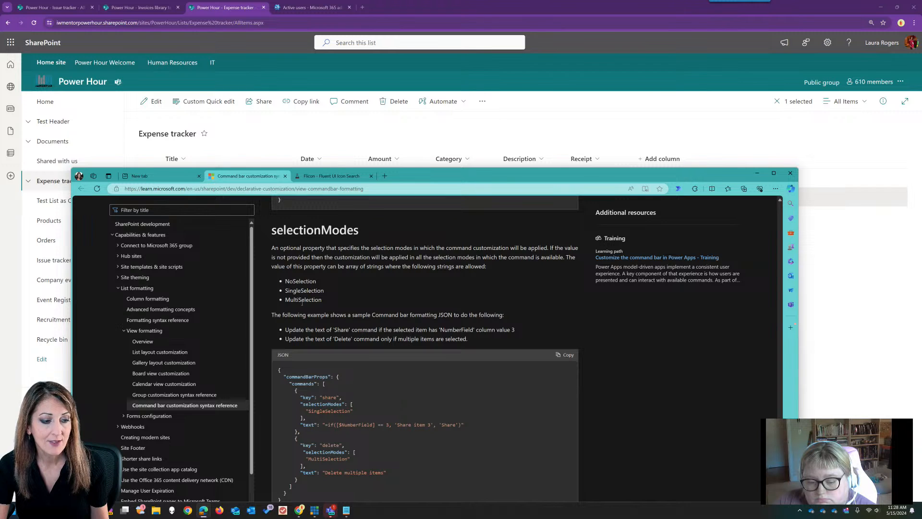
drag(286, 291, 325, 291)
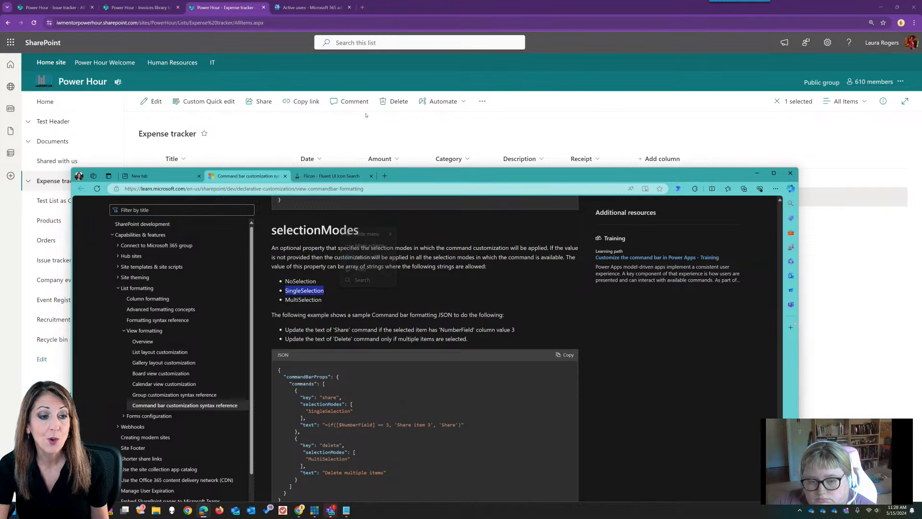
click(393, 121)
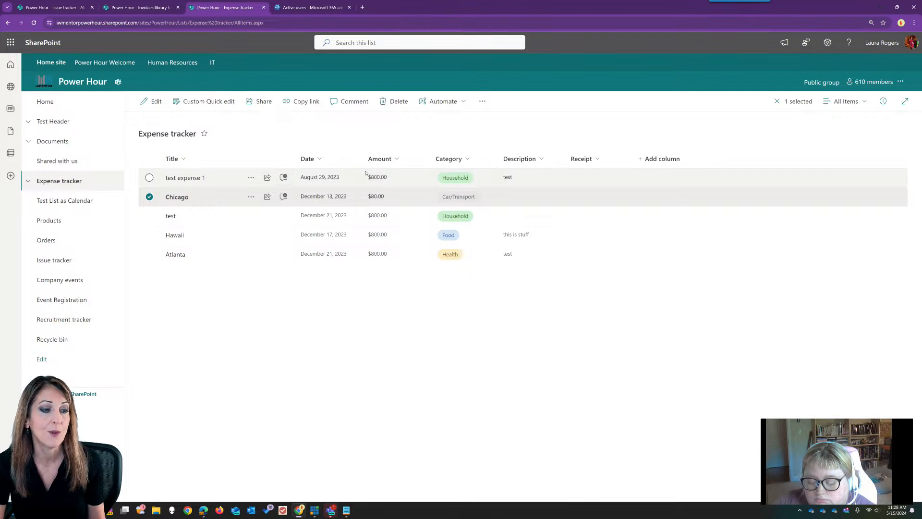
key(alt+Tab)
click(342, 293)
click(422, 126)
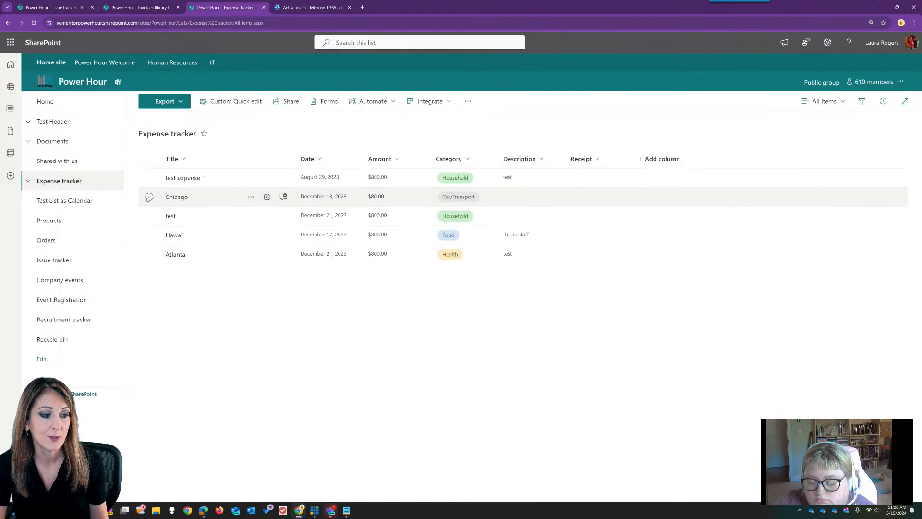
Step: Select the Chicago, test and Hawaii items to examine the multi-selection command bar, and clear the selection
click(149, 197)
click(149, 216)
click(150, 235)
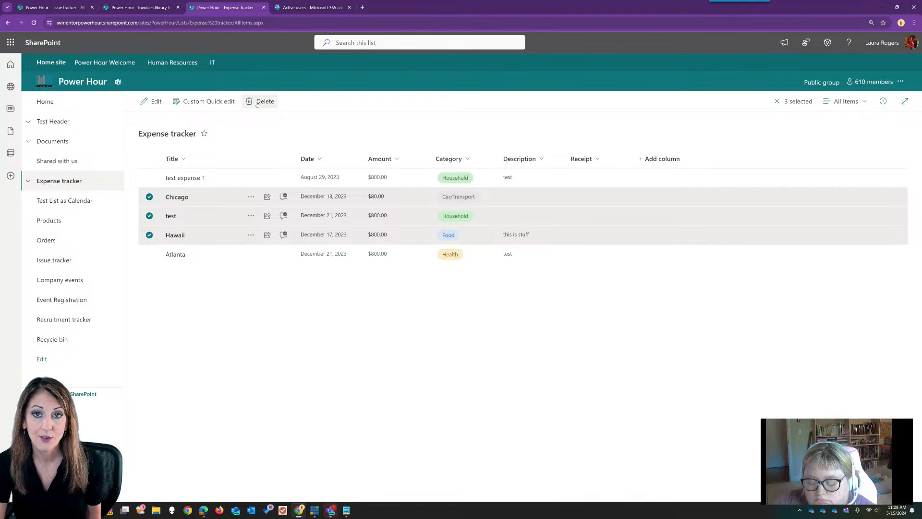
click(150, 198)
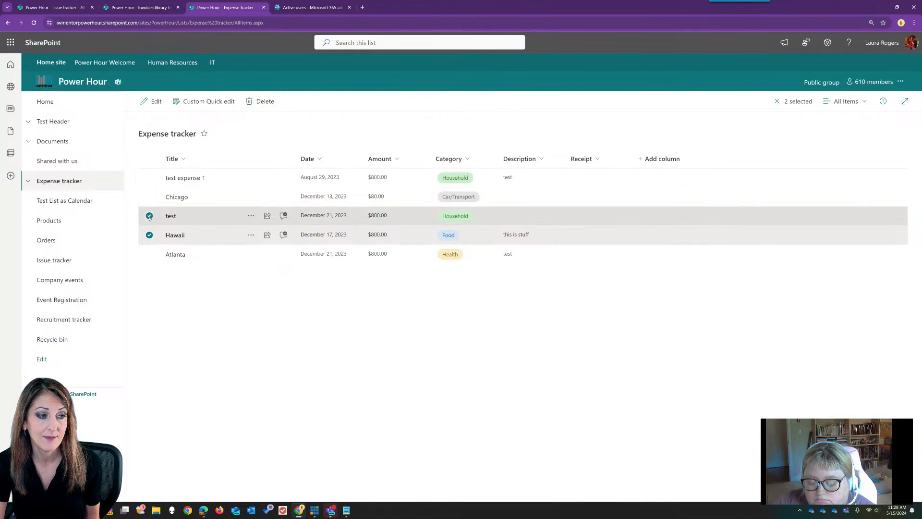
click(150, 216)
click(149, 235)
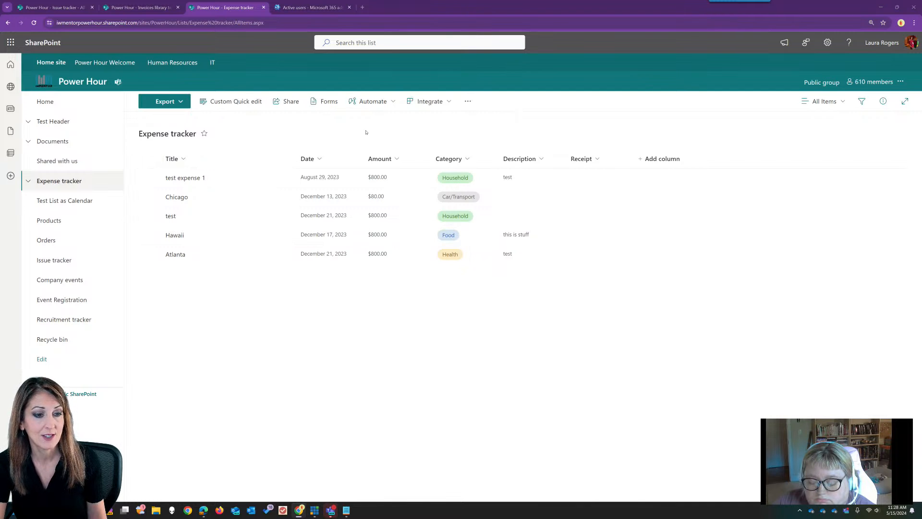
Step: Check the selectionModes values in Edge and compare the Expense tracker's command bar with Chicago alone and with Chicago, test and Hawaii selected
key(alt+Tab)
scroll(359, 343, down, 3)
scroll(359, 343, up, 3)
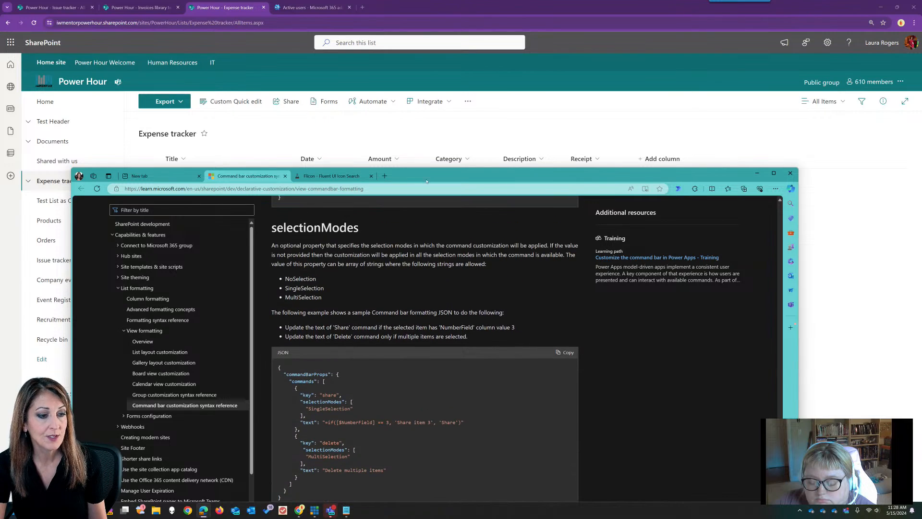
click(431, 131)
click(149, 197)
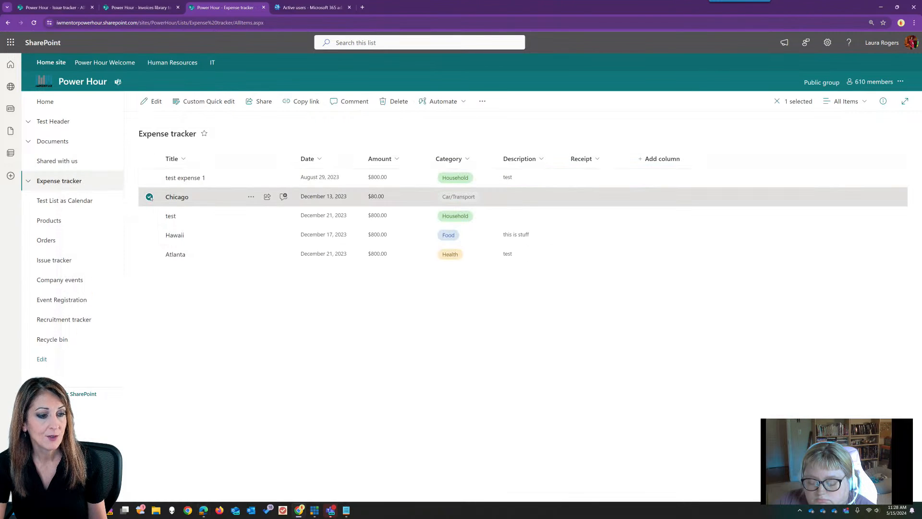
click(150, 197)
click(149, 197)
click(149, 216)
click(150, 235)
click(307, 127)
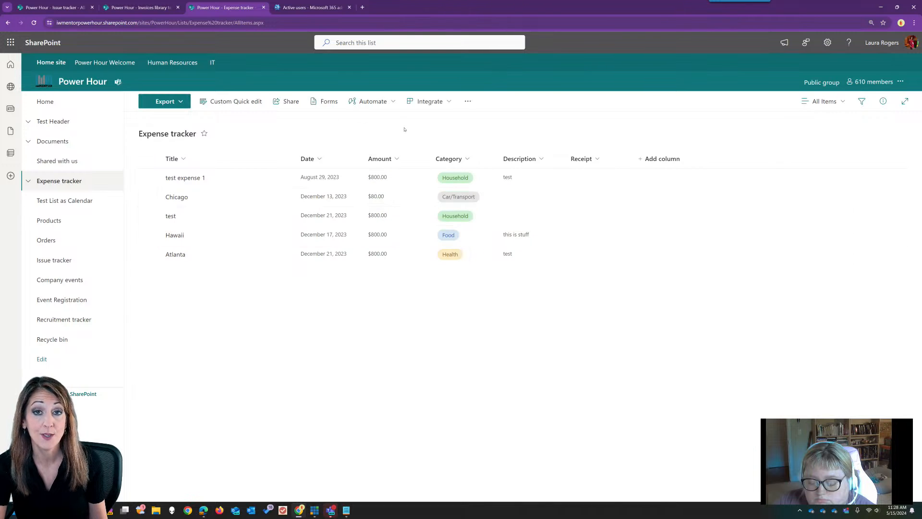
Step: Review the selectionModes sample JSON in Edge and read the participants' questions in the Teams post
key(alt+Tab)
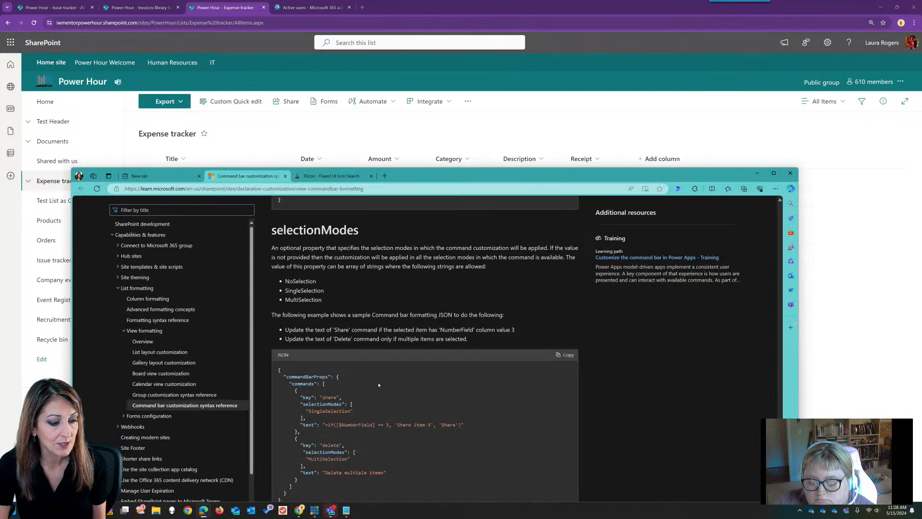
scroll(381, 385, down, 2)
scroll(382, 385, up, 6)
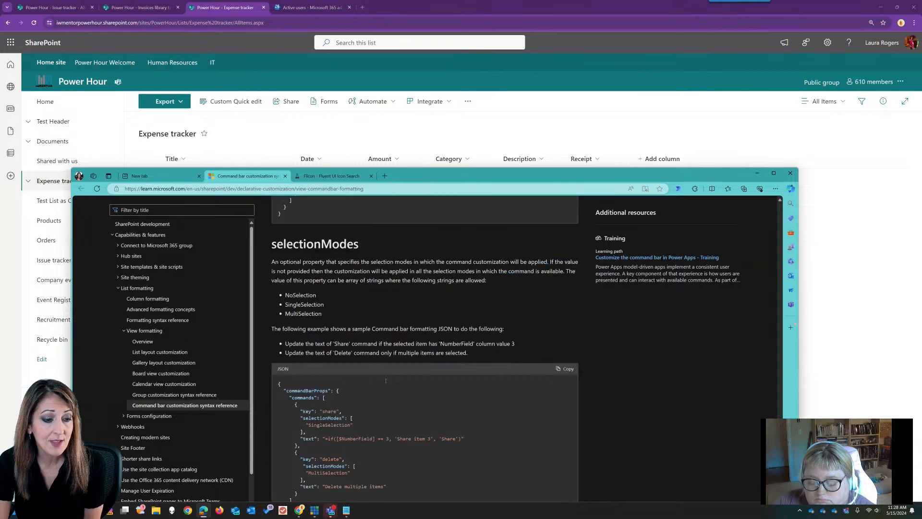
click(330, 510)
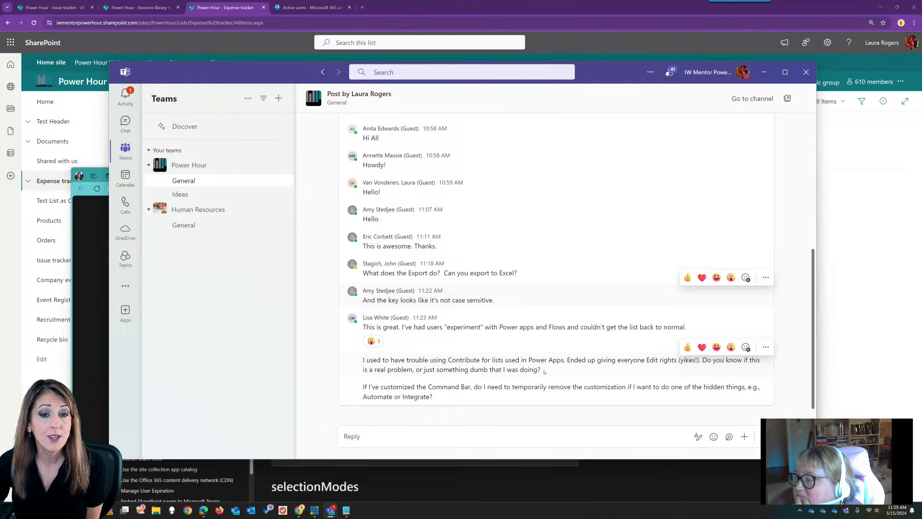
Step: Switch back to SharePoint in Chrome and open the permissions page of the Recruitment tracker list
click(644, 42)
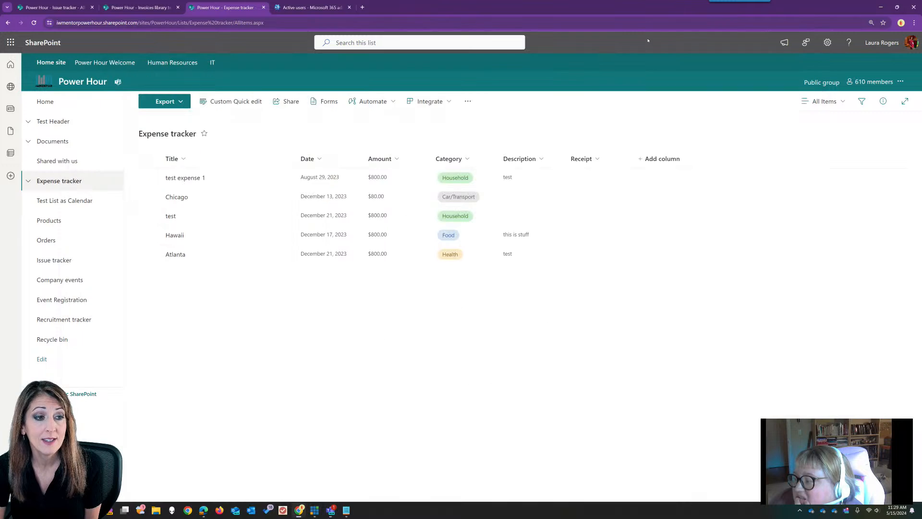
click(62, 300)
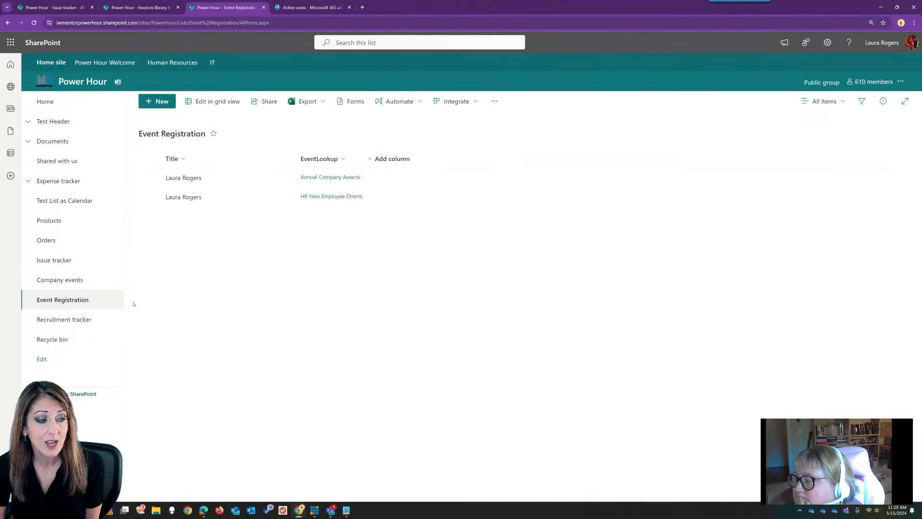
click(72, 319)
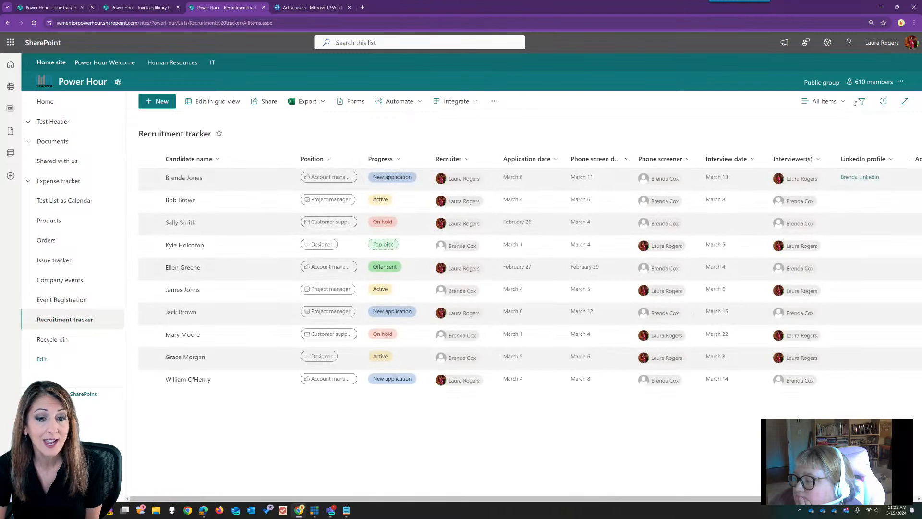
click(827, 42)
click(809, 137)
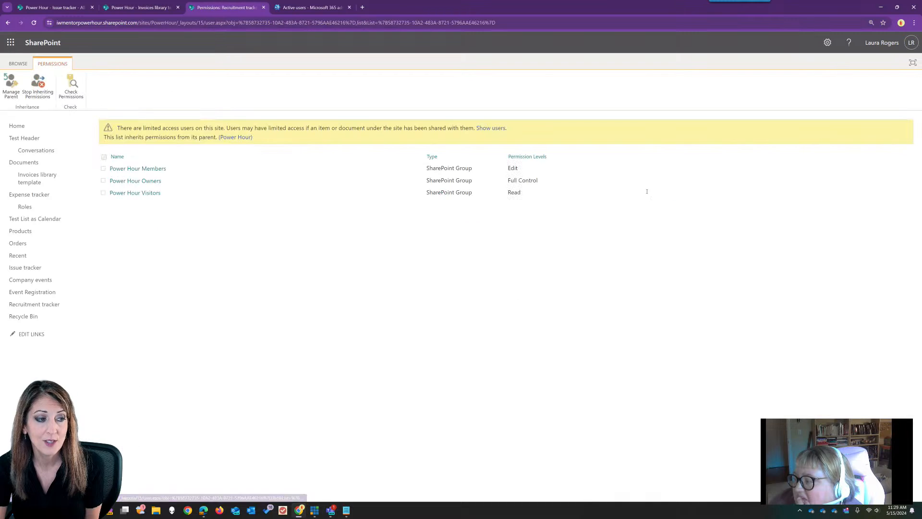
Step: Stop inheriting permissions on the Recruitment tracker list and set the Power Hour Members group's permission level to Contribute
click(37, 86)
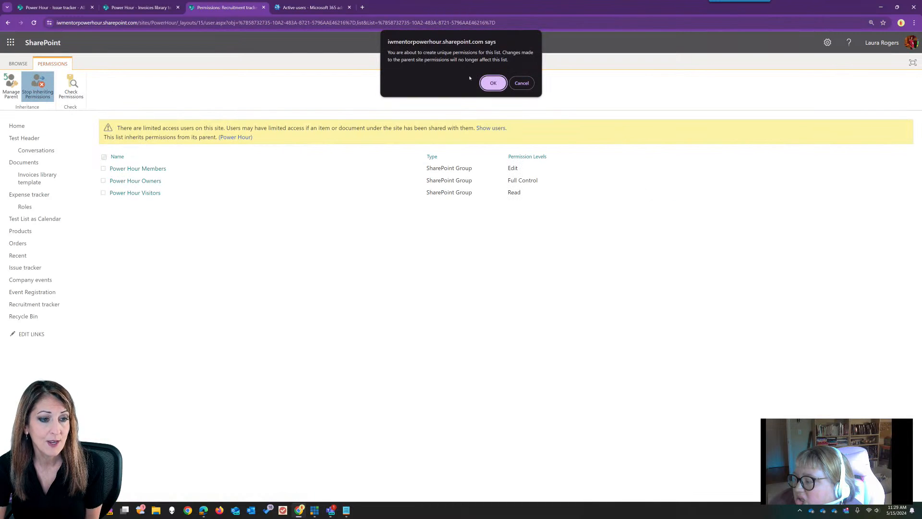
click(493, 83)
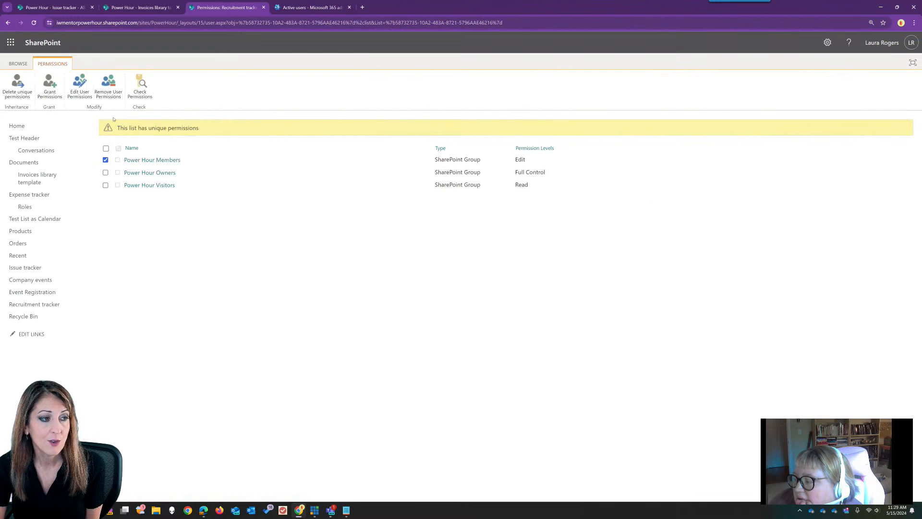
click(397, 199)
click(397, 210)
click(875, 272)
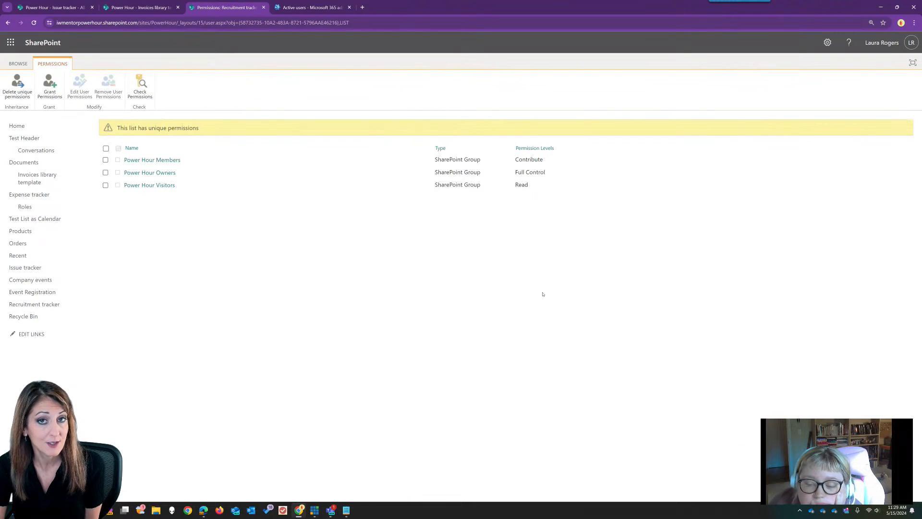
Step: Open the Issue tracker list, and check the questions in the Teams post before returning to the list in Chrome
click(17, 126)
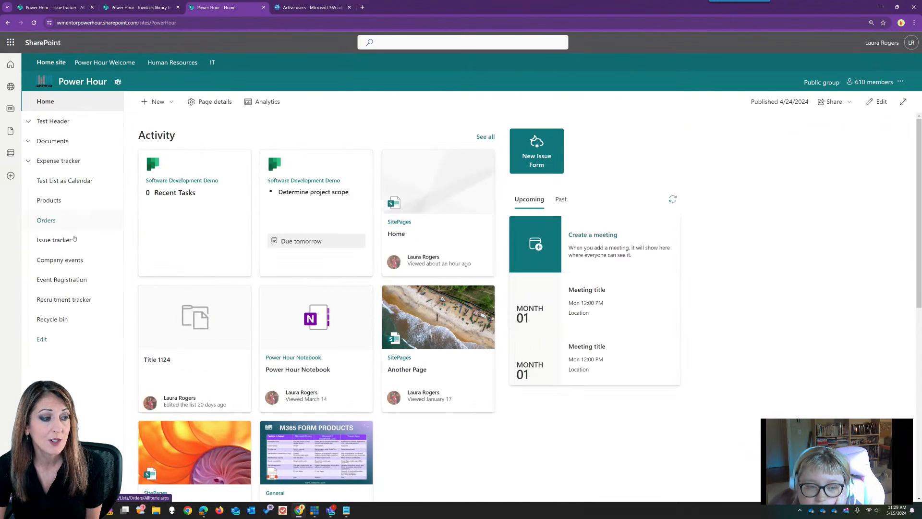
click(75, 241)
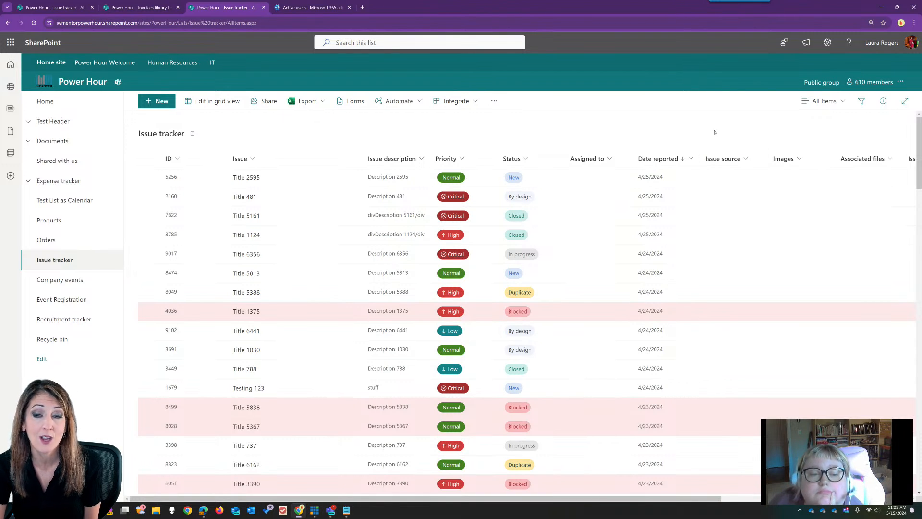
click(880, 6)
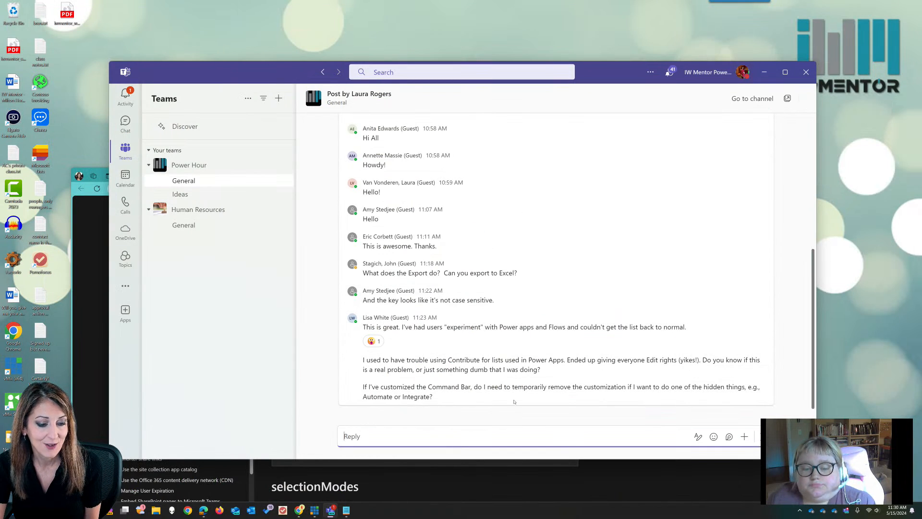
mouse_move(522, 395)
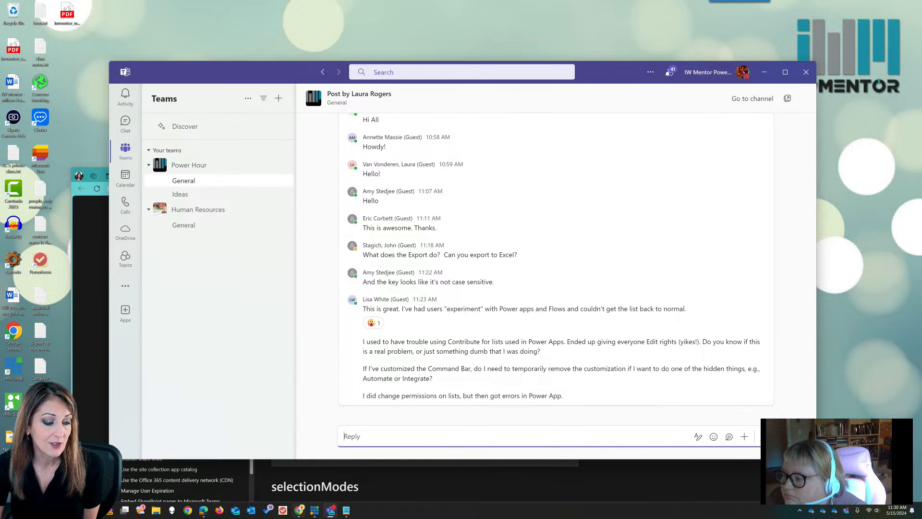
click(299, 510)
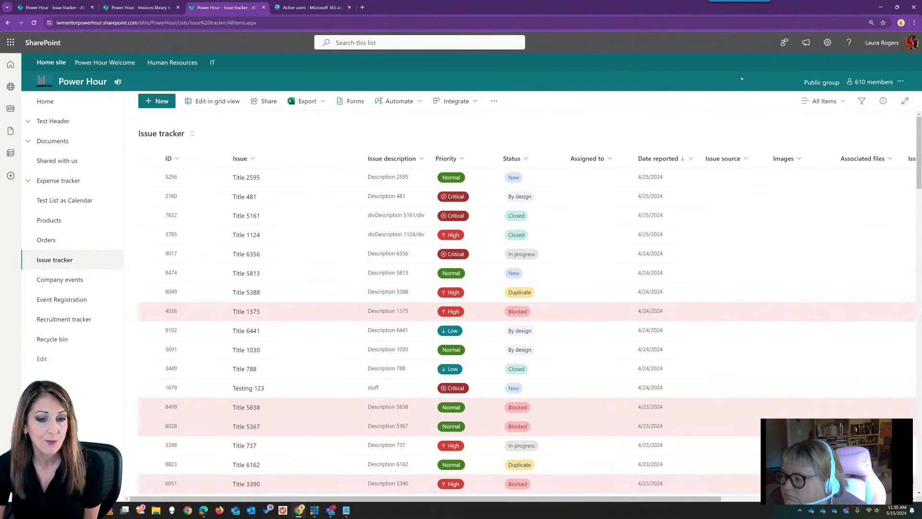
Step: Switch the Issue tracker to Closed Issues and save it as a new non-public view named with the presenter's first name
click(836, 101)
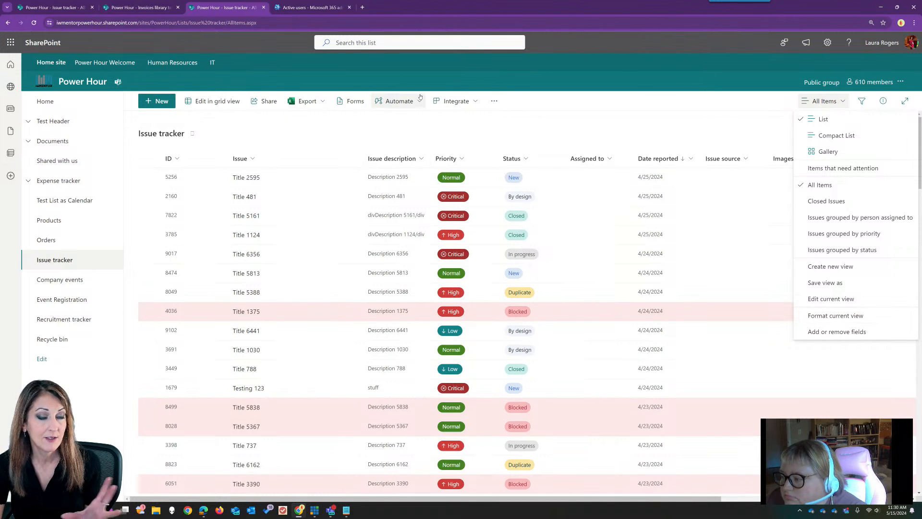
click(843, 206)
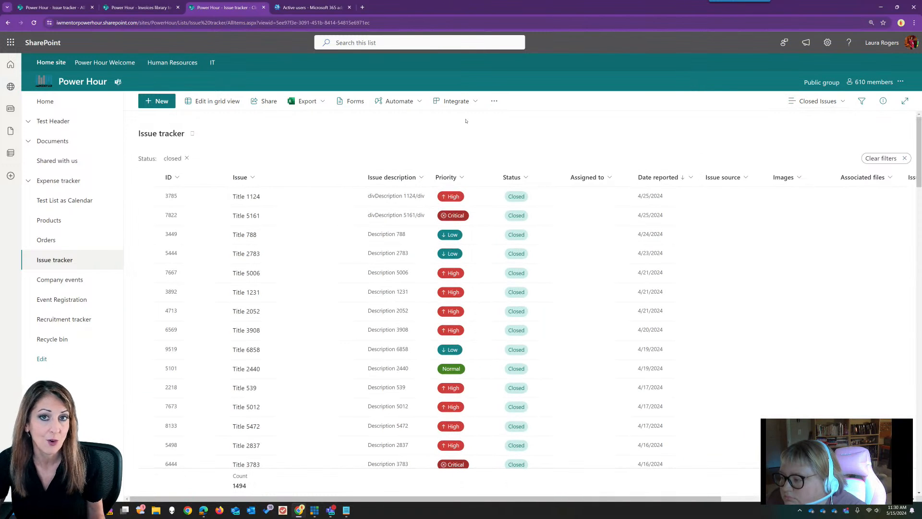
click(819, 102)
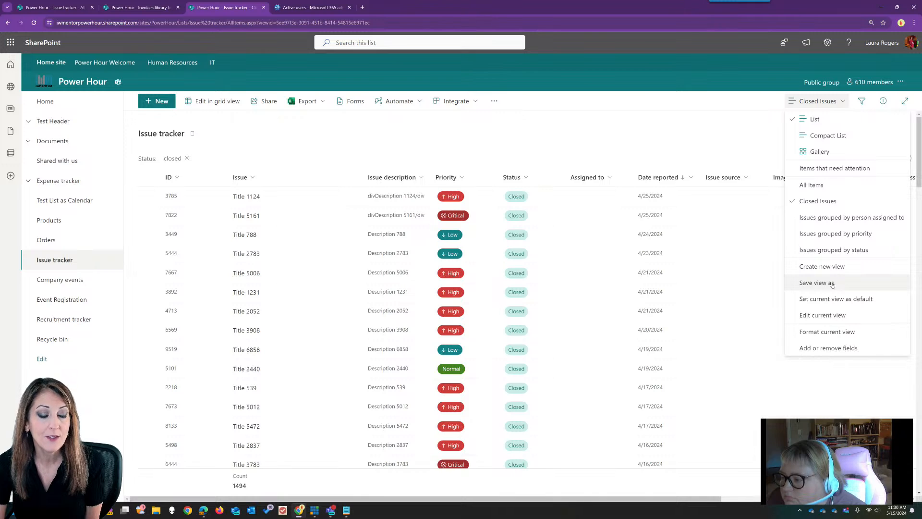
click(816, 283)
drag(466, 262, 387, 274)
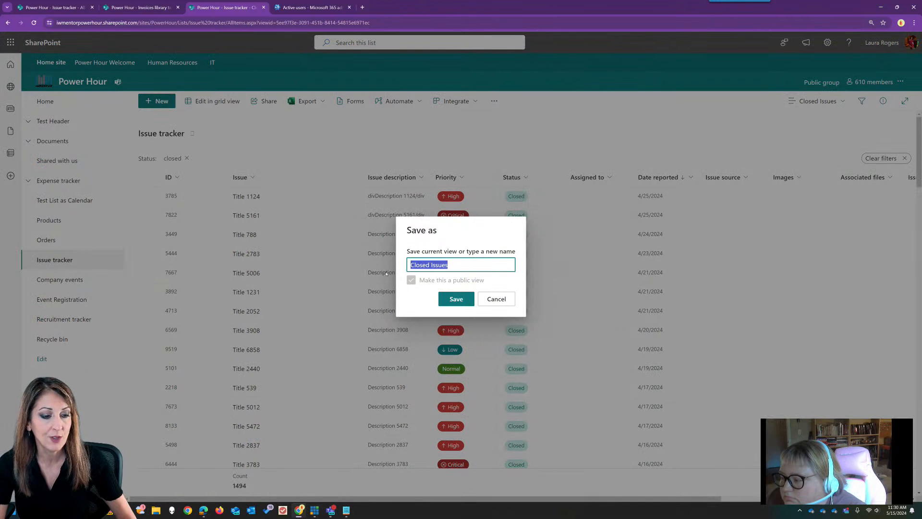
text(laura)
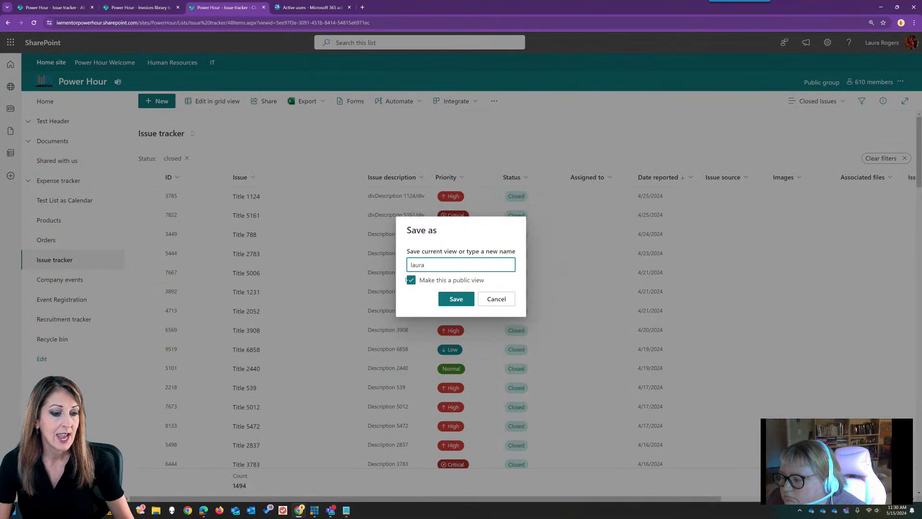
click(412, 280)
click(470, 262)
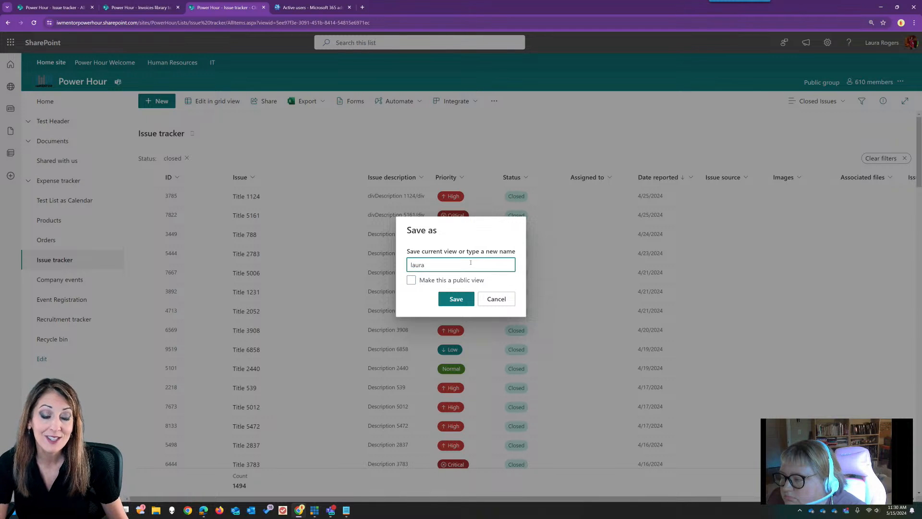
click(412, 281)
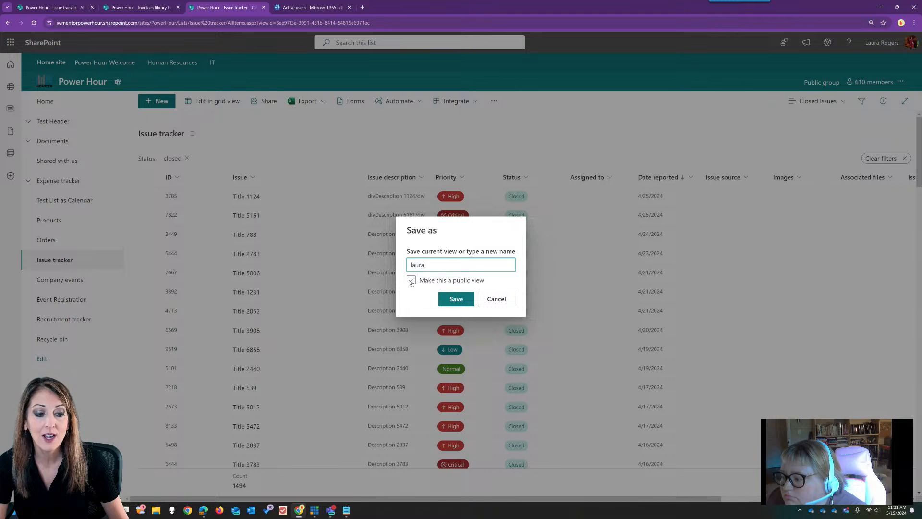
click(427, 282)
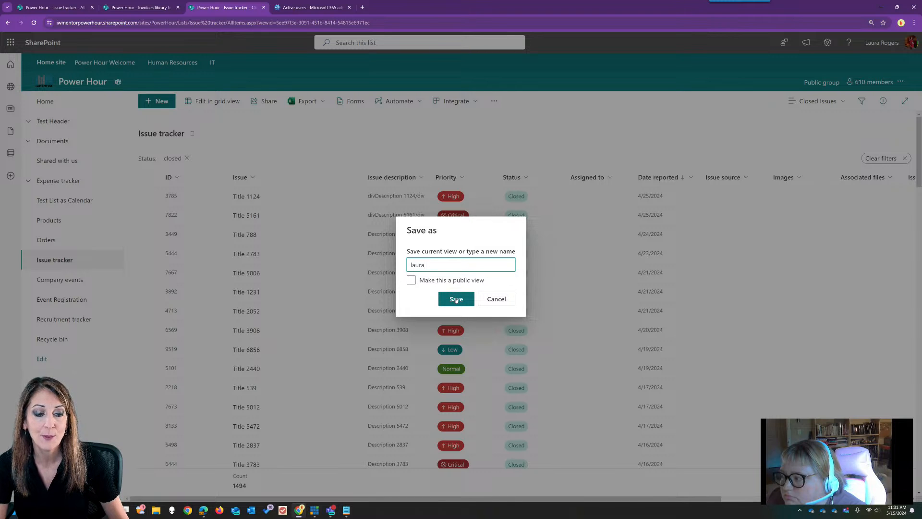
click(456, 300)
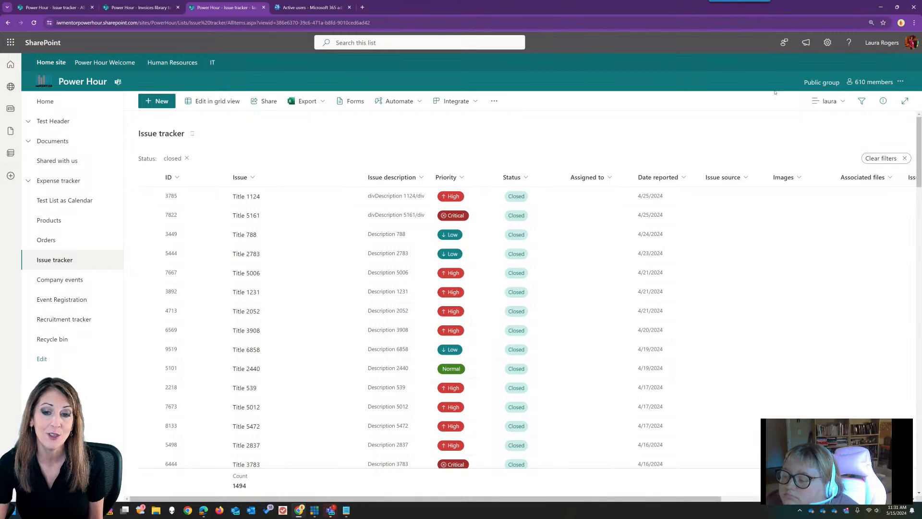
Step: Look over the Issue tracker's available views and switch back to All Items
click(837, 102)
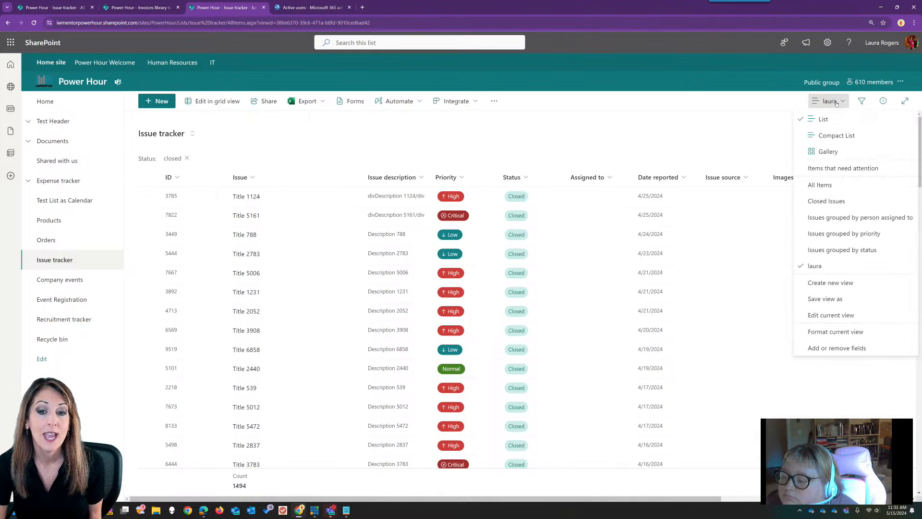
click(831, 186)
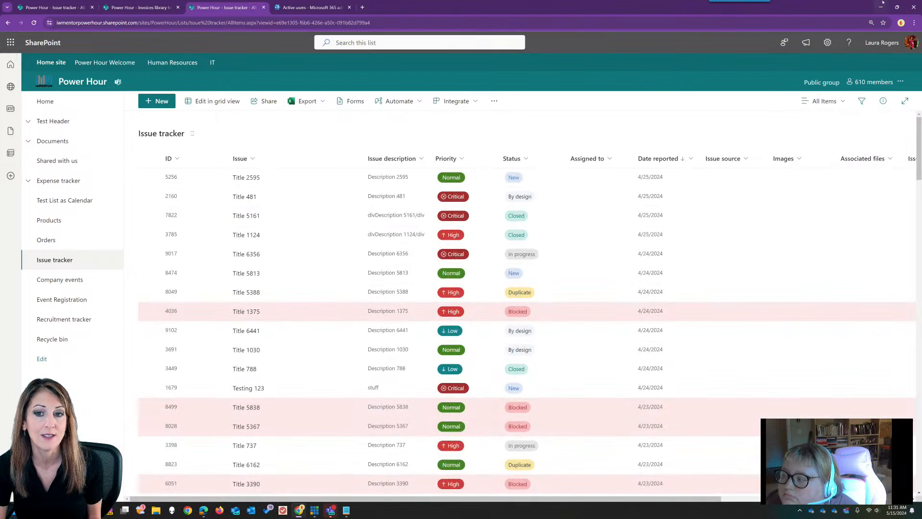
Step: Check the newest questions in the Teams post, then return to Chrome and open the Issue tracker list's permissions
click(330, 510)
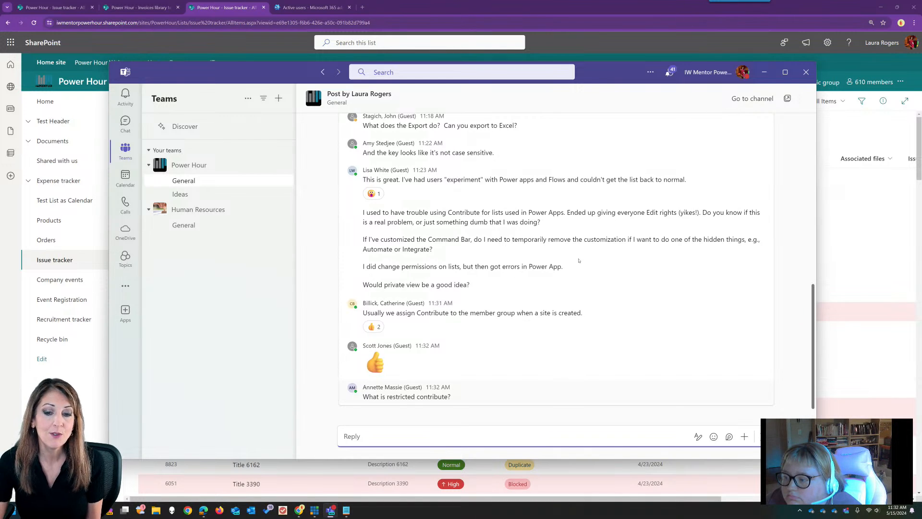
click(852, 126)
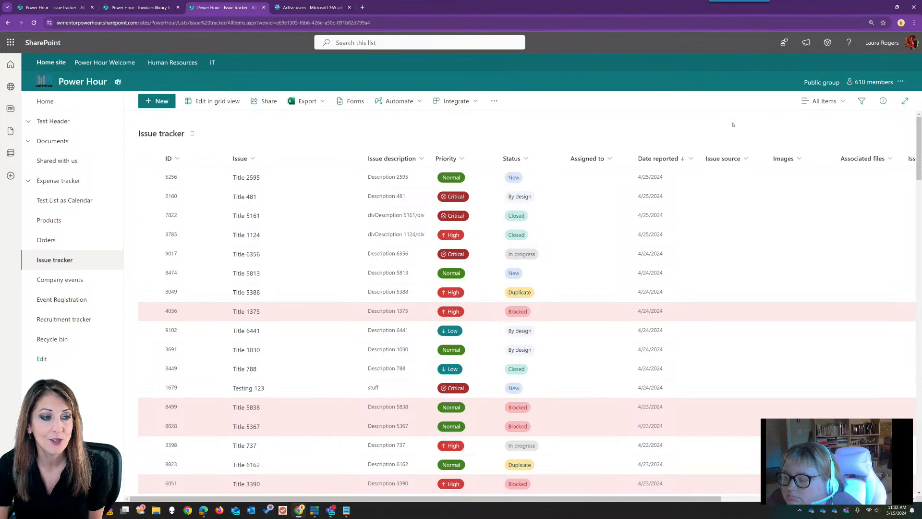
click(828, 42)
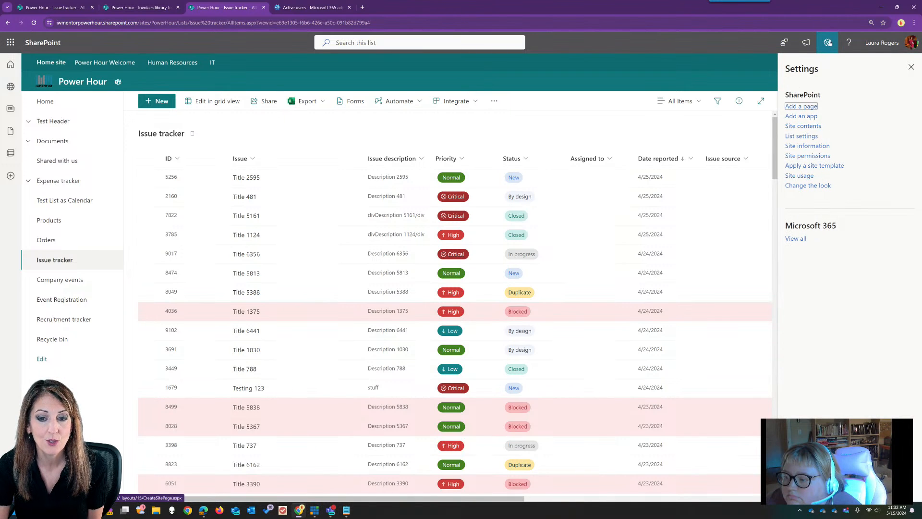
click(801, 136)
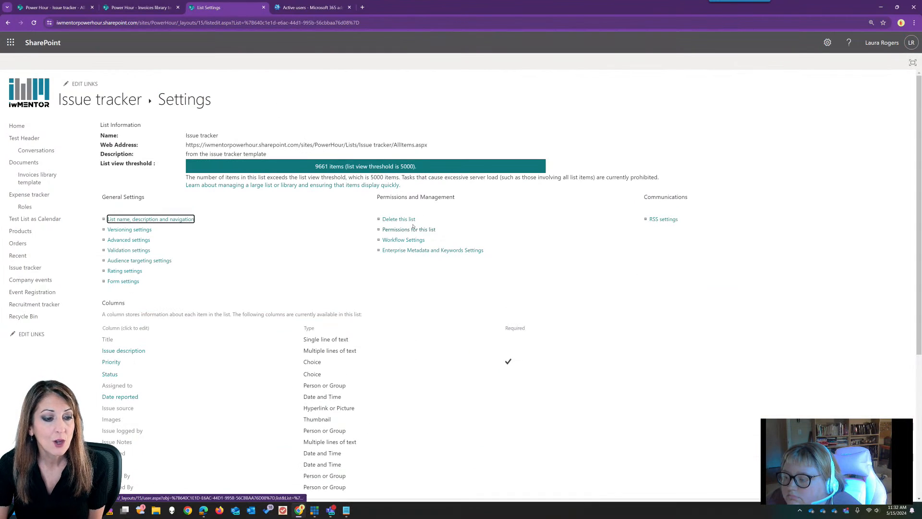
click(412, 229)
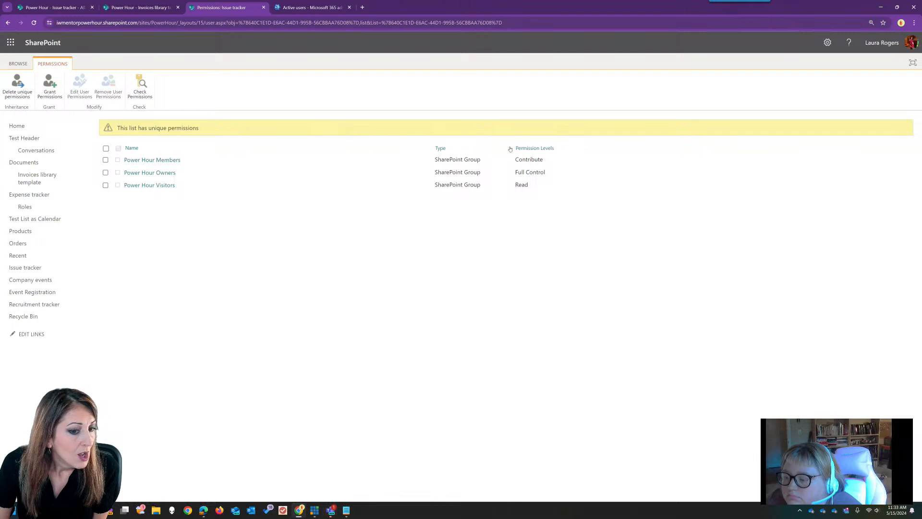
Step: Open the Power Hour site's advanced permissions settings and go to its permission levels
click(17, 125)
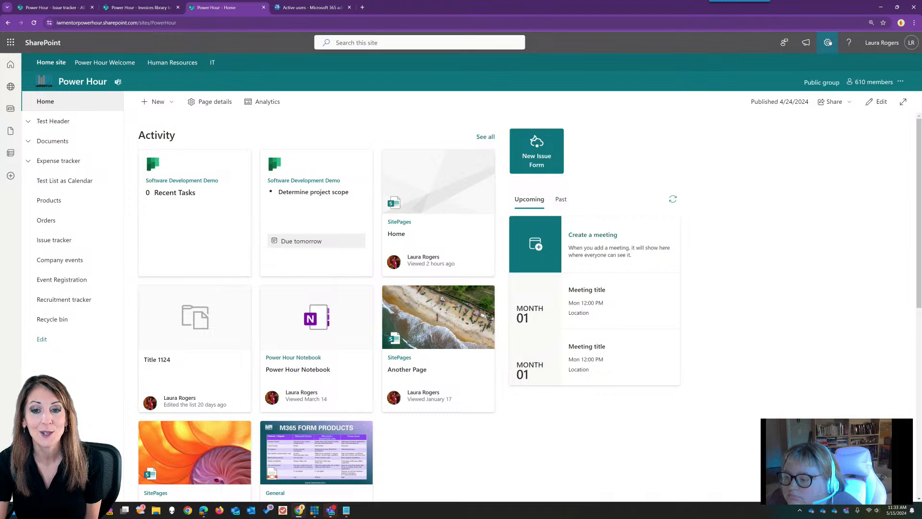
click(828, 43)
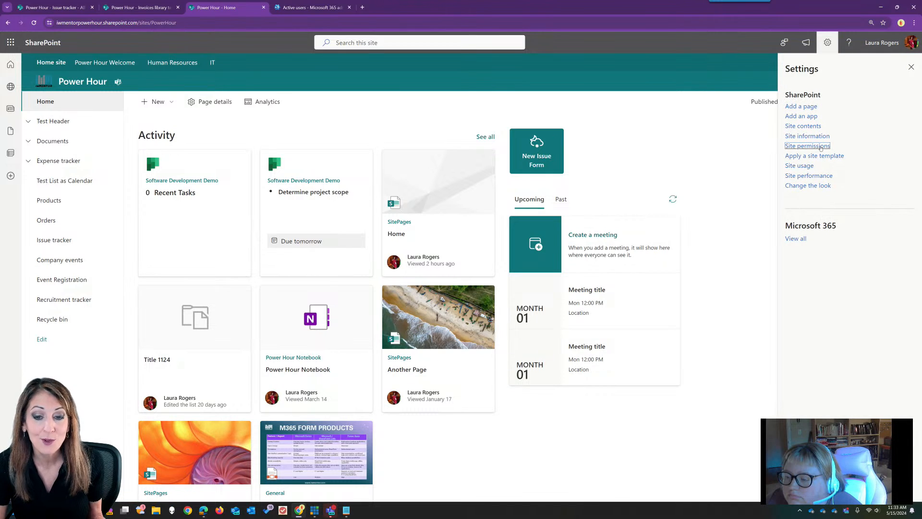
click(819, 146)
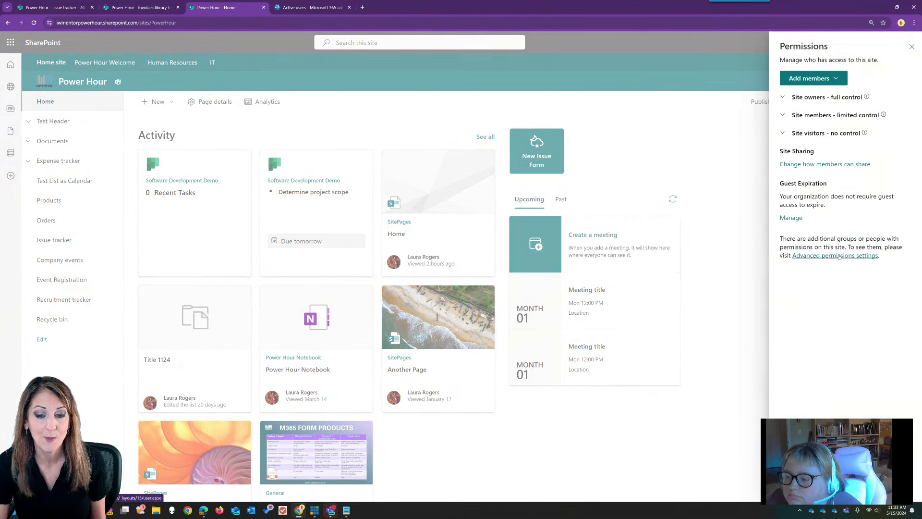
click(838, 255)
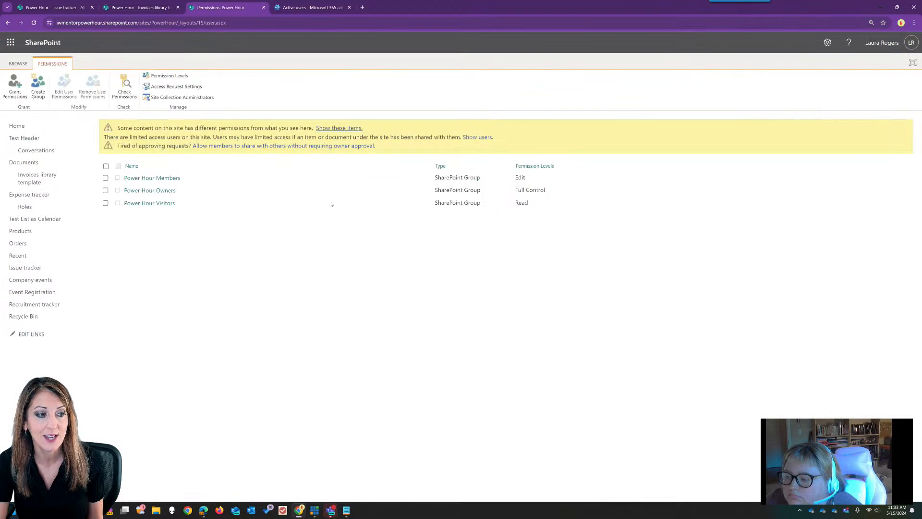
click(169, 76)
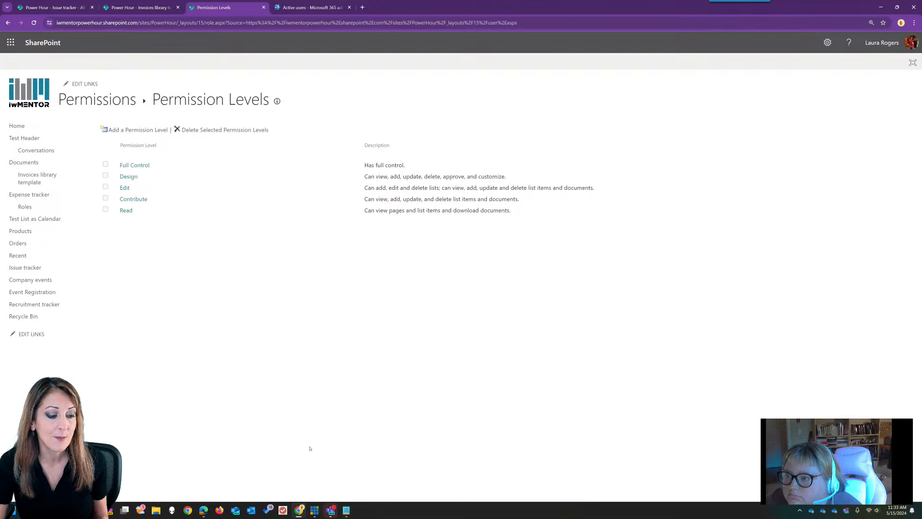
Step: Check the Teams post for new questions, then review the permissions included in the site's Contribute level
click(331, 510)
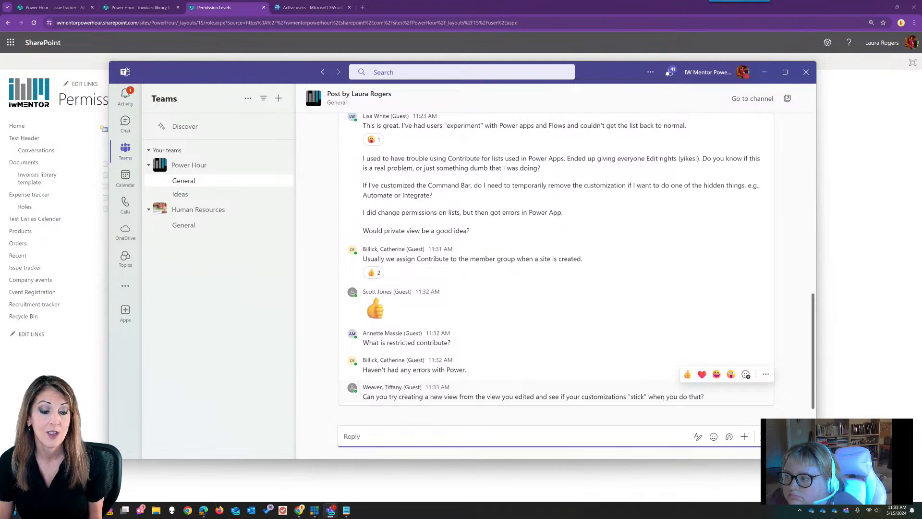
click(855, 104)
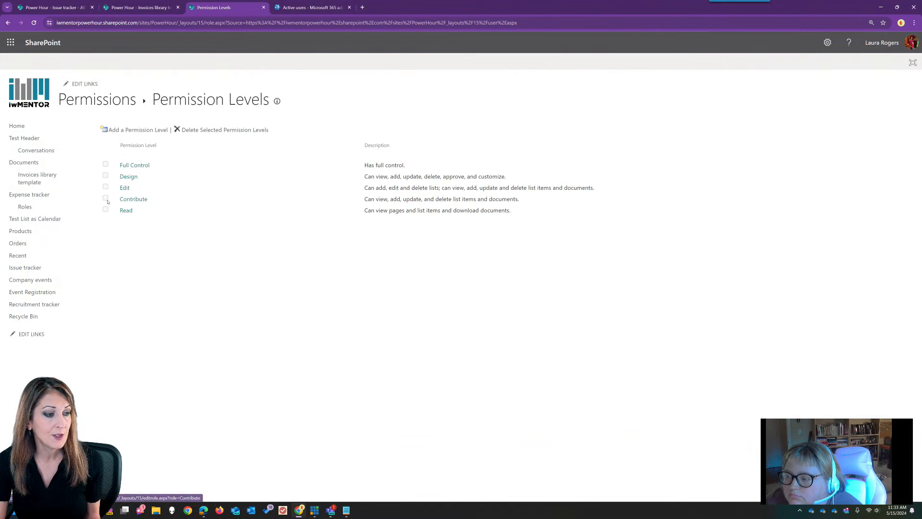
click(140, 200)
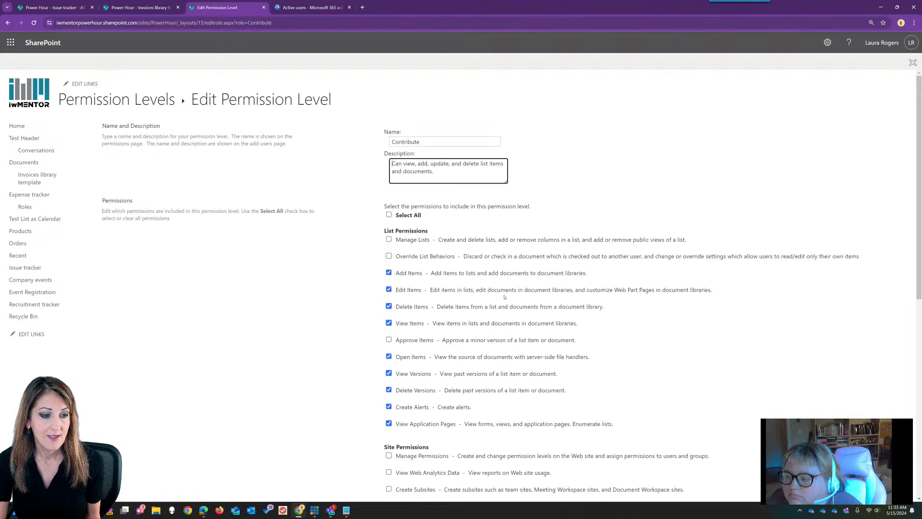
scroll(452, 225, down, 8)
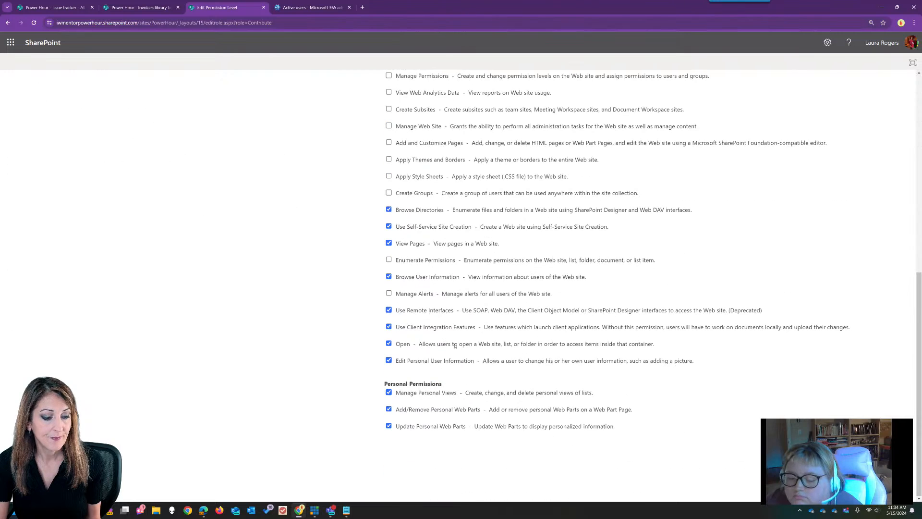
Step: Copy the Contribute permission level as "Contribute No Views", described "Can add edit delete, not create personal views", with Manage Personal Views excluded
key(alt+Left)
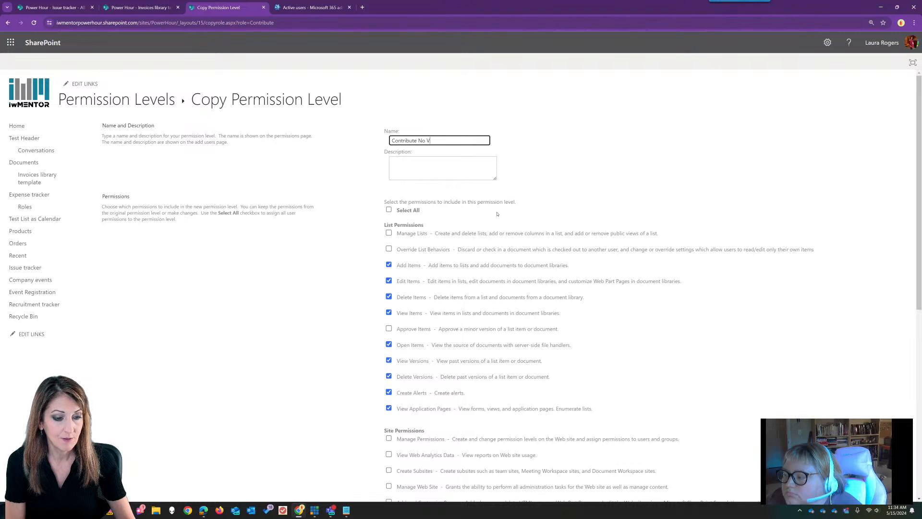
click(476, 169)
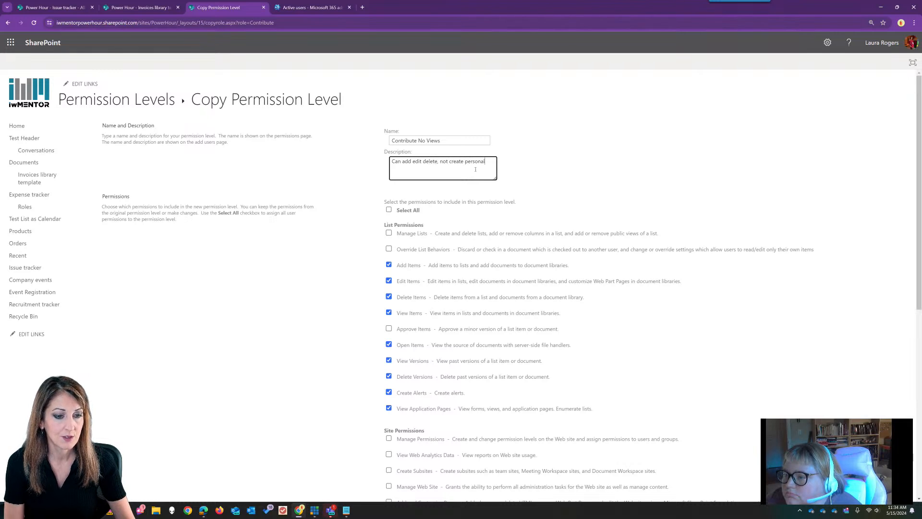
scroll(712, 173, down, 5)
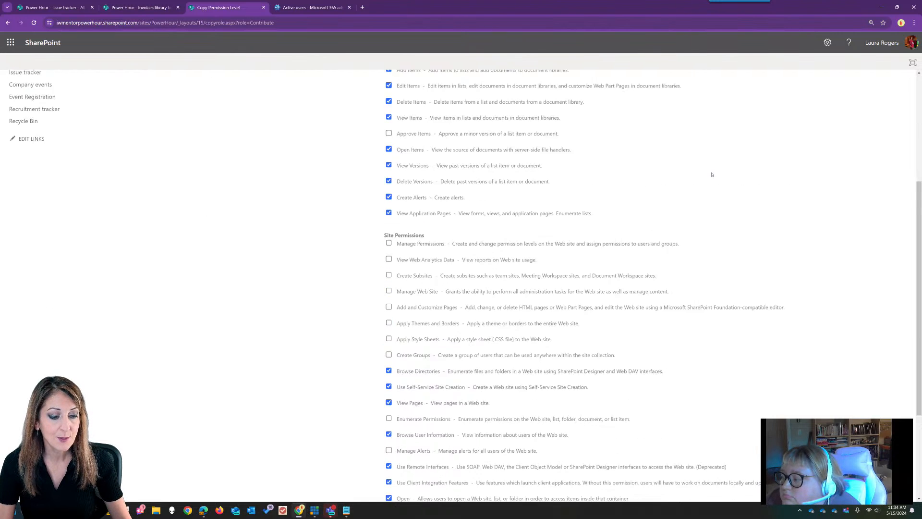
scroll(712, 174, down, 3)
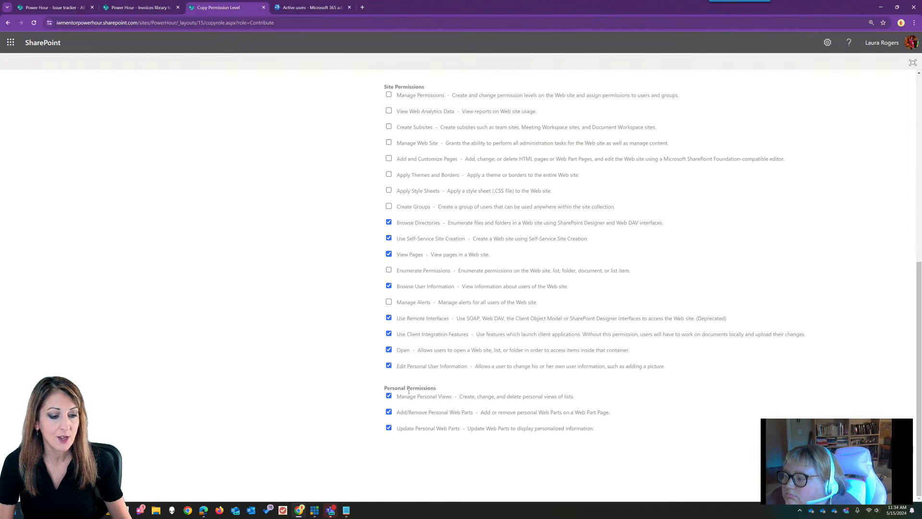
click(390, 396)
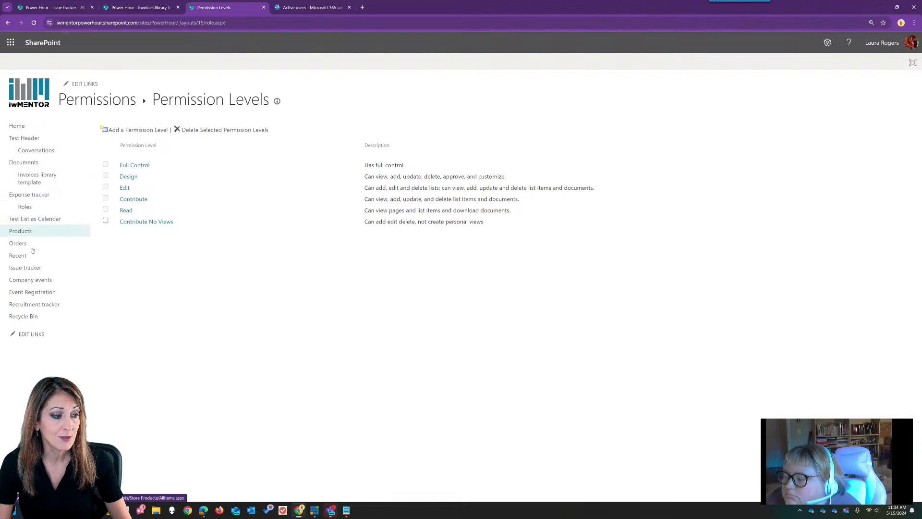
Step: Change the Power Hour Members group's permission on the Issue tracker list to Contribute No Views only
click(26, 267)
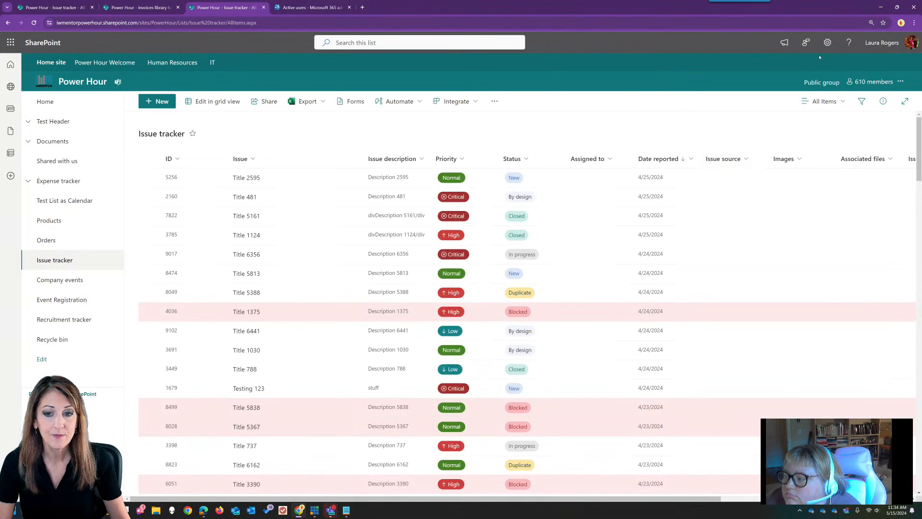
click(827, 42)
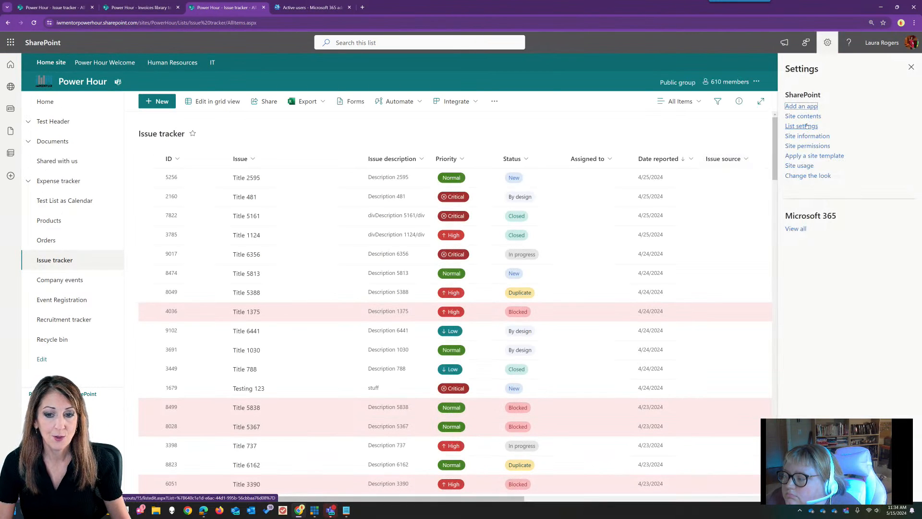
click(406, 230)
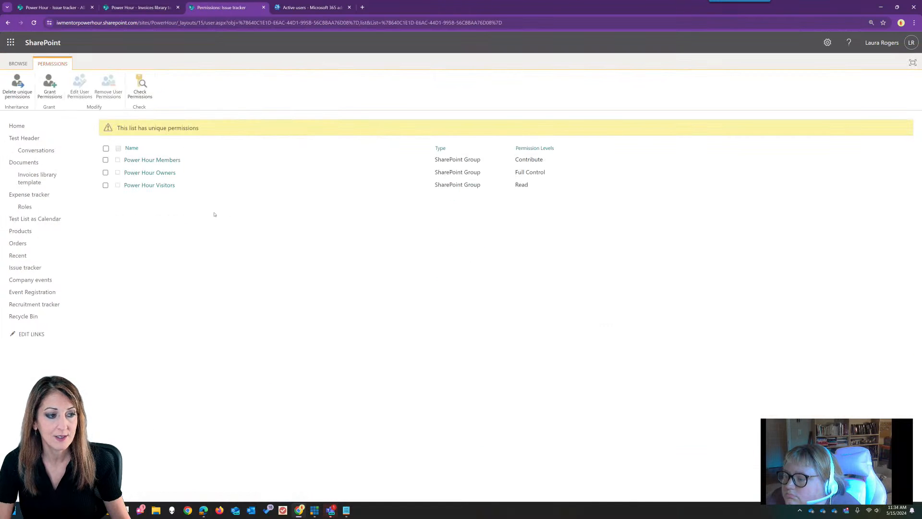
click(105, 160)
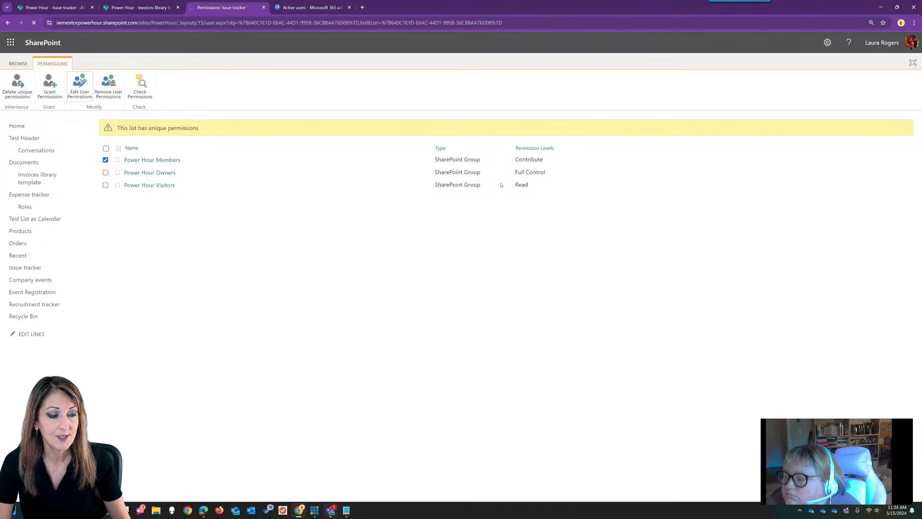
click(397, 210)
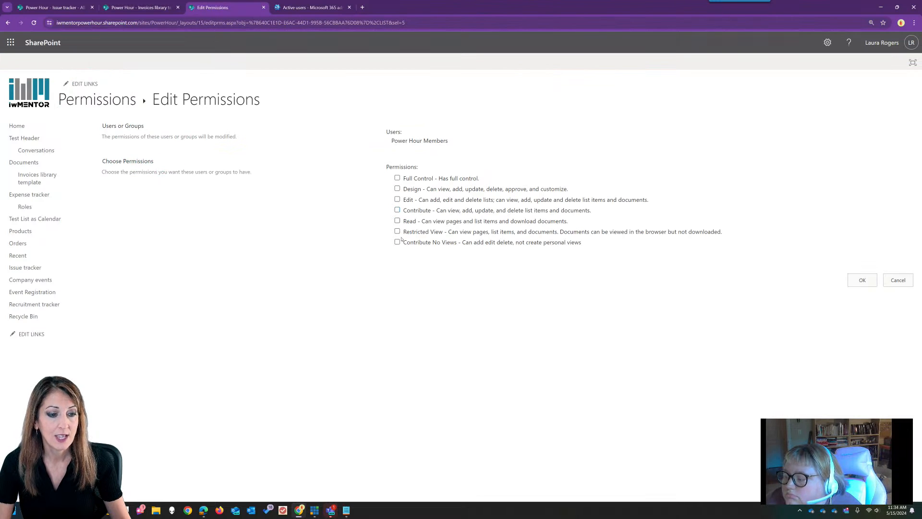
click(397, 242)
click(862, 280)
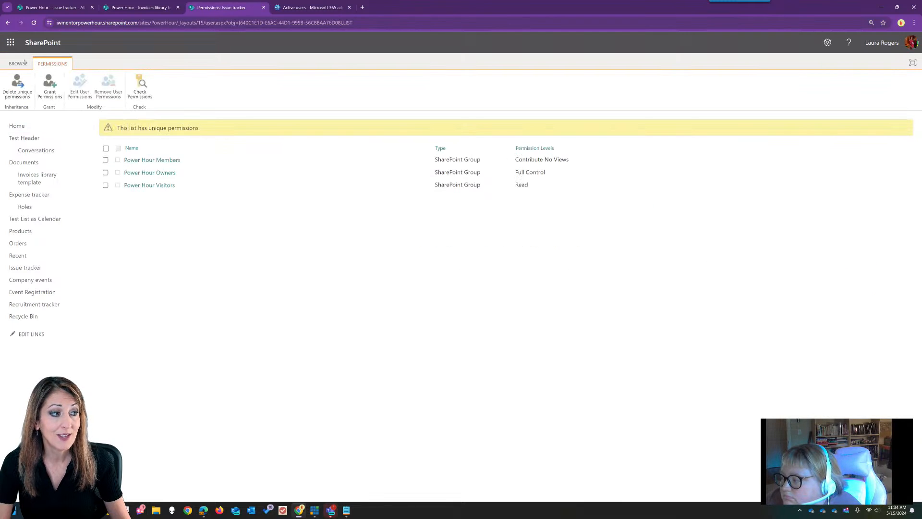
Step: Return to the Issue tracker list and look over its view options
click(18, 64)
click(84, 99)
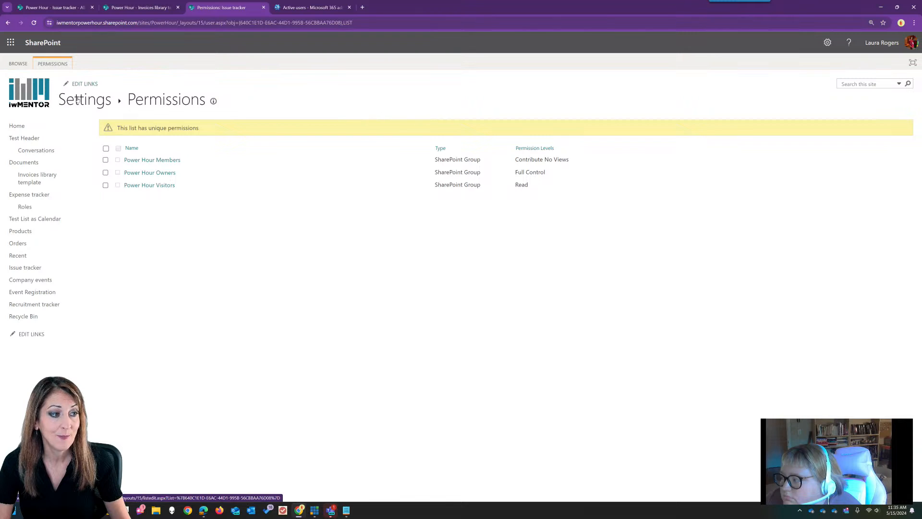
click(118, 100)
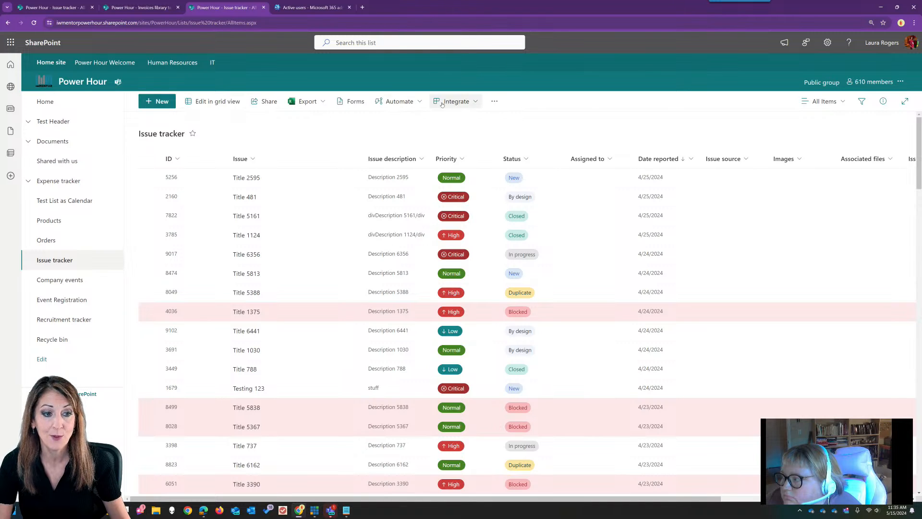
click(827, 100)
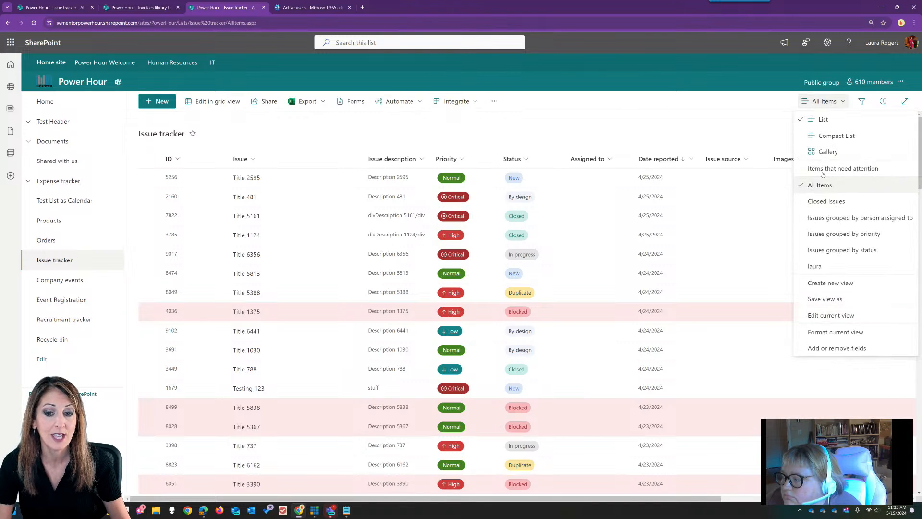
click(657, 129)
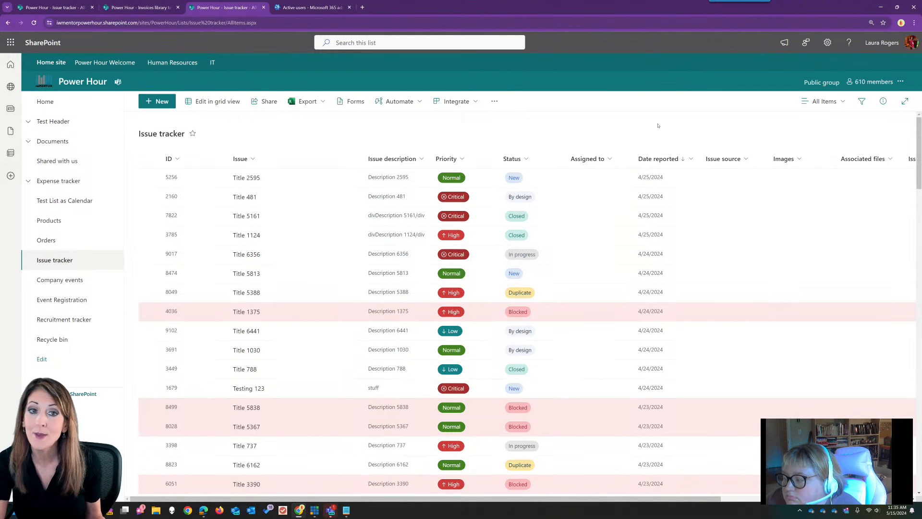
Step: Look over the item commands available for Title 2595 and Title 481, leaving both items unselected
click(318, 177)
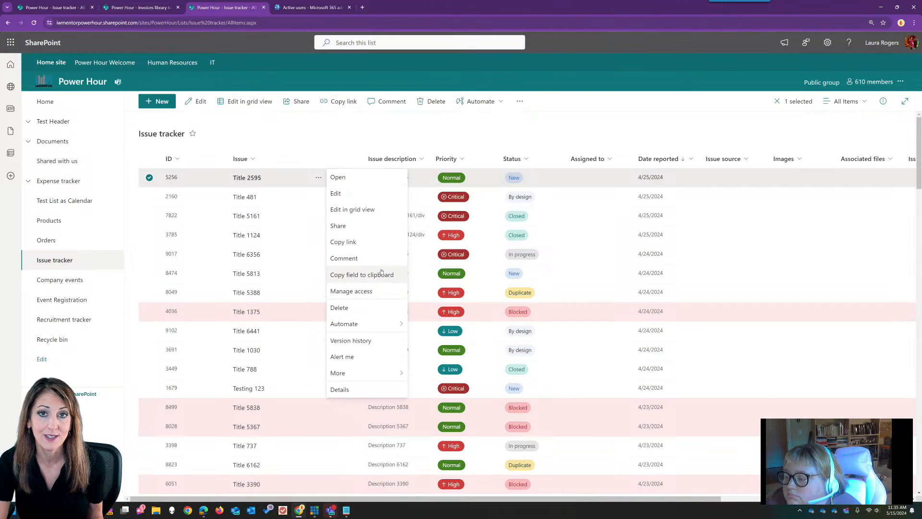
click(572, 130)
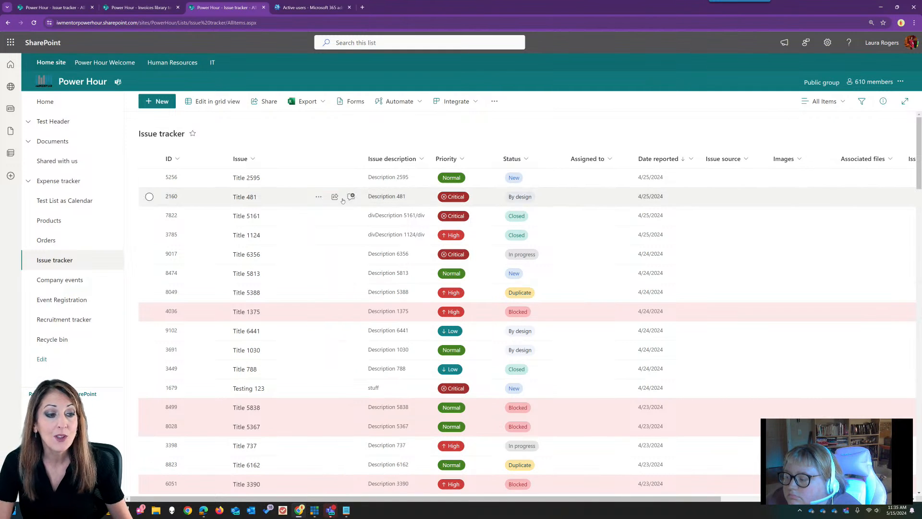
click(318, 197)
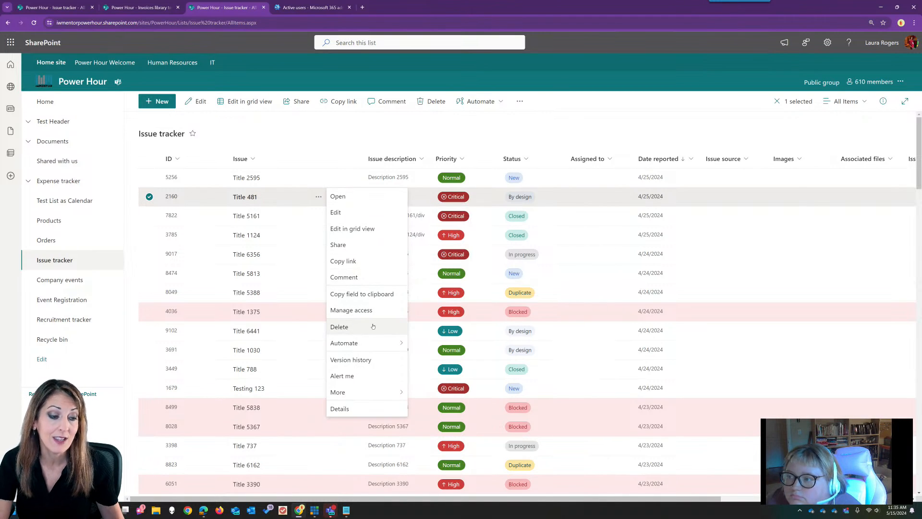
click(521, 130)
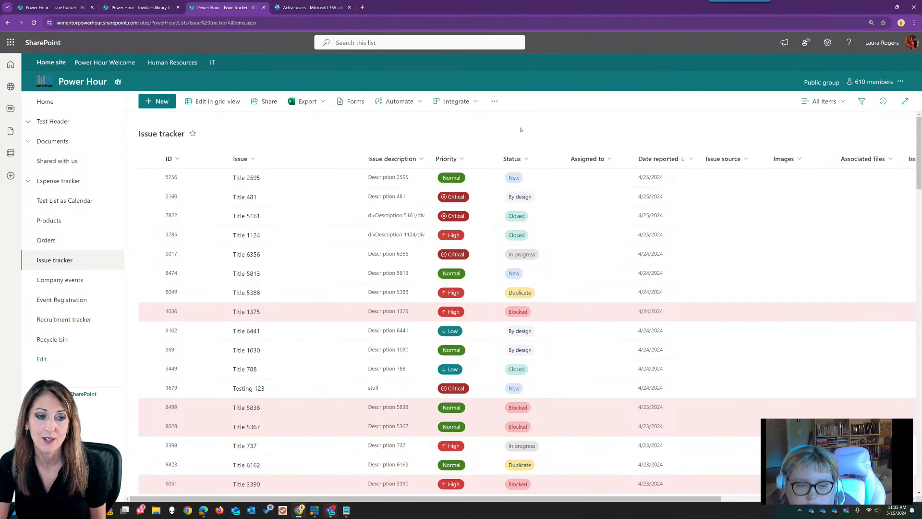
Step: Check the latest replies in the Teams post, then switch to Edge and go back up through the command bar customization syntax reference
click(880, 7)
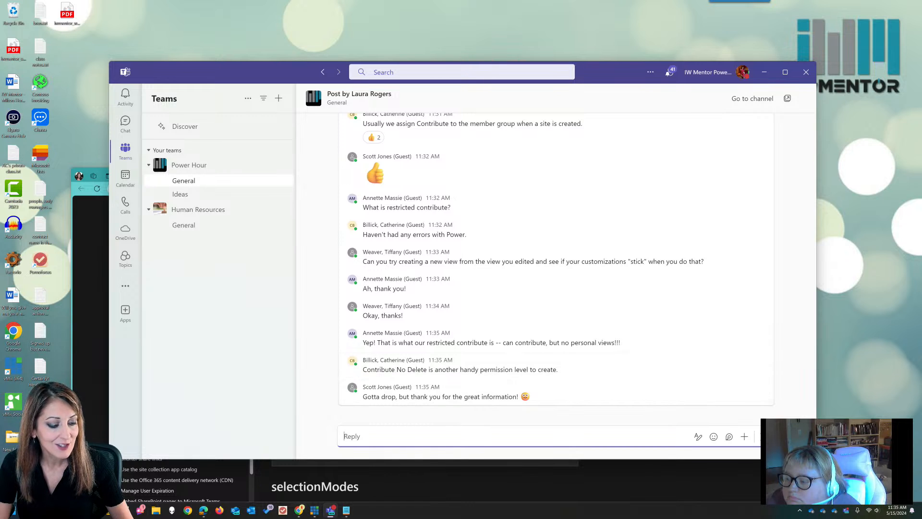
click(399, 481)
scroll(486, 311, up, 15)
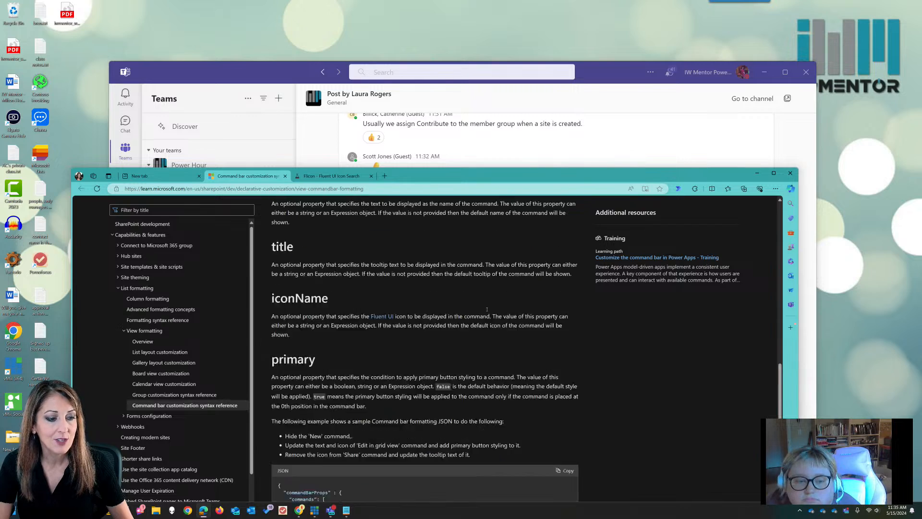
Step: Move the browser window up over Teams and look through the syntax reference from its beginning down to the selectionModes JSON example
drag(702, 180, 749, 74)
scroll(532, 314, up, 10)
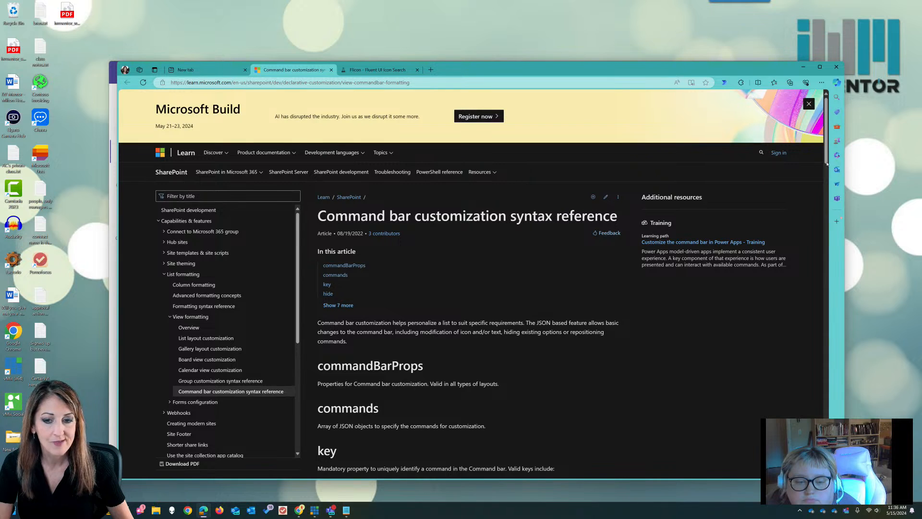
drag(827, 164, 830, 194)
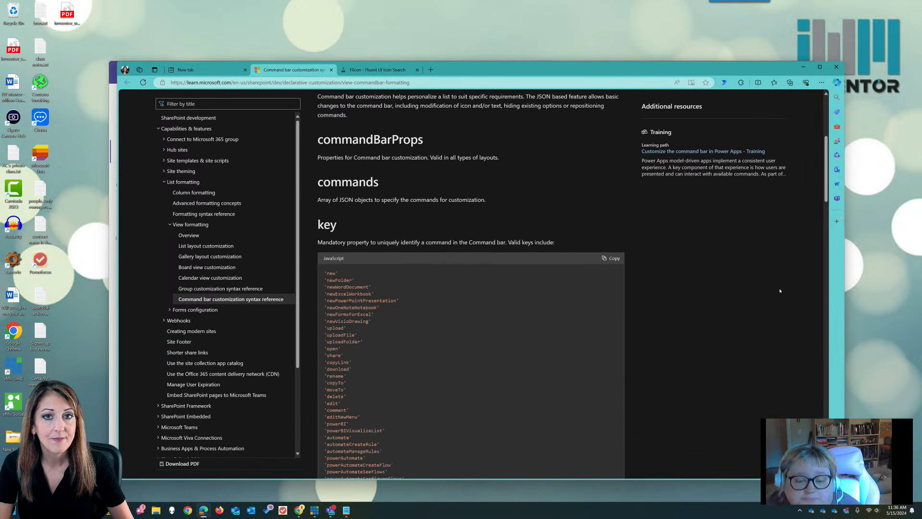
drag(827, 197, 838, 343)
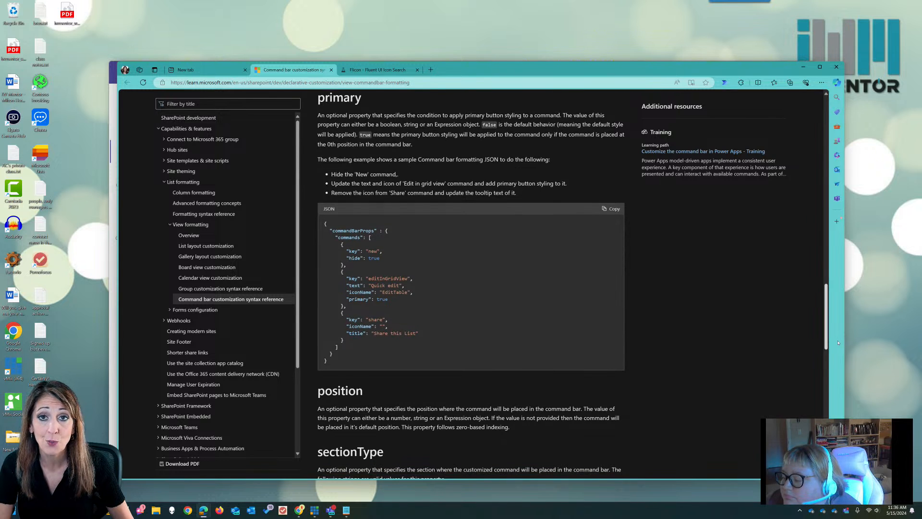
drag(838, 342, 845, 455)
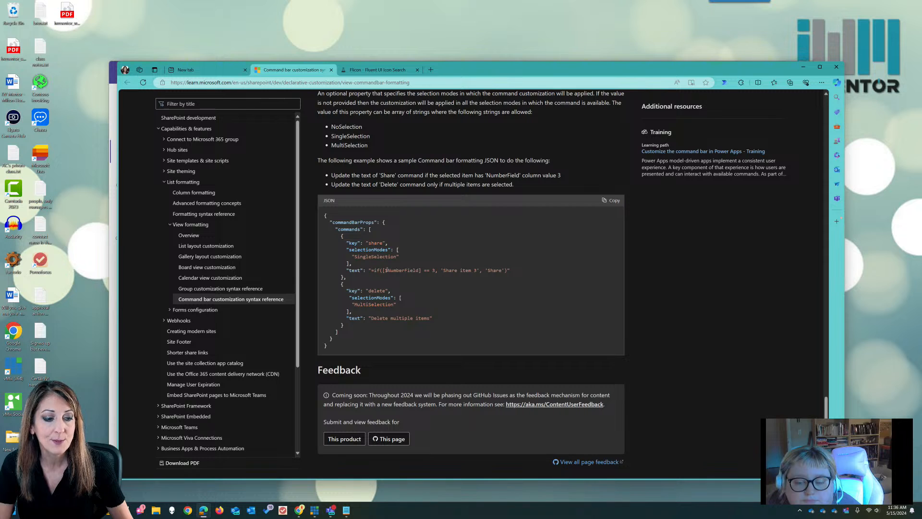
Step: Examine the Share command's conditional text in the selectionModes example, highlighting the NumberField column reference and the comparison value 3
drag(388, 270, 416, 271)
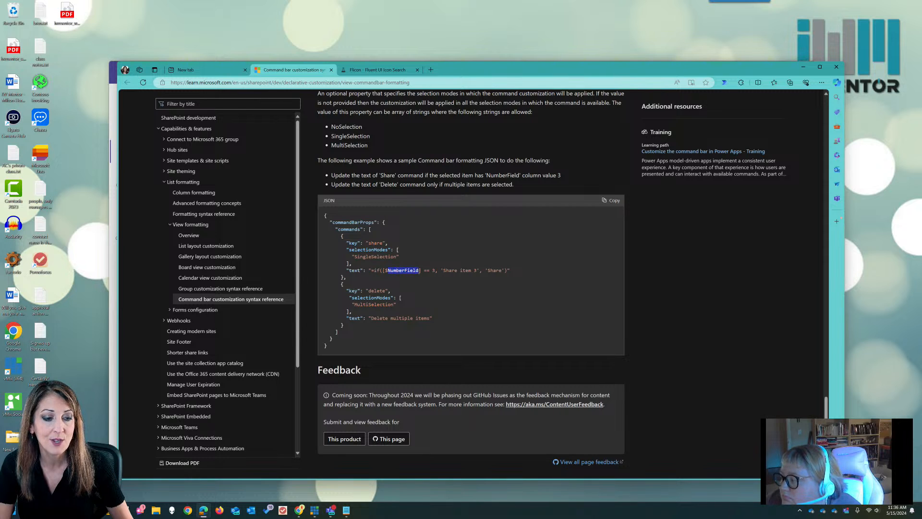
click(387, 271)
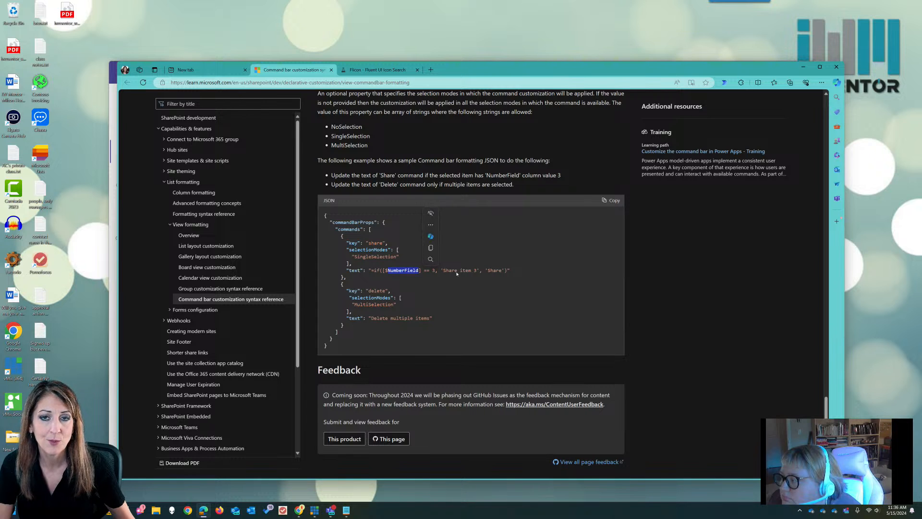
click(431, 277)
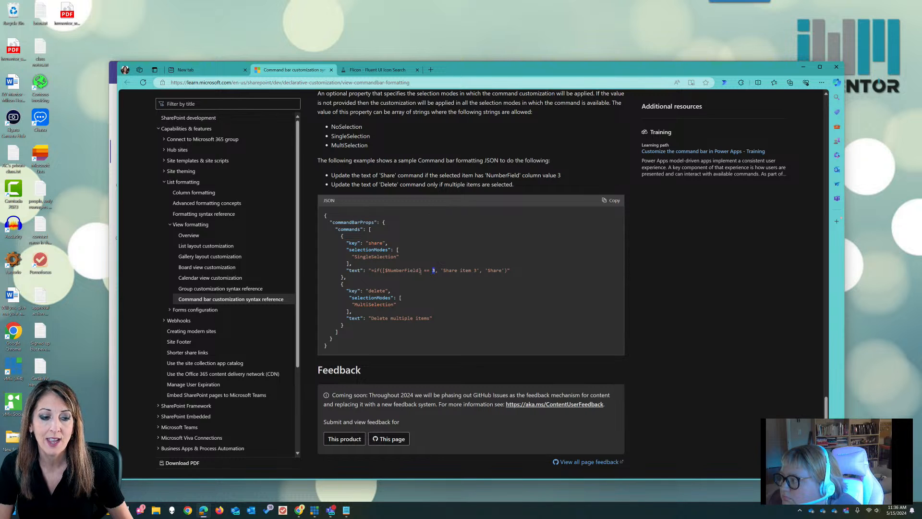
click(434, 272)
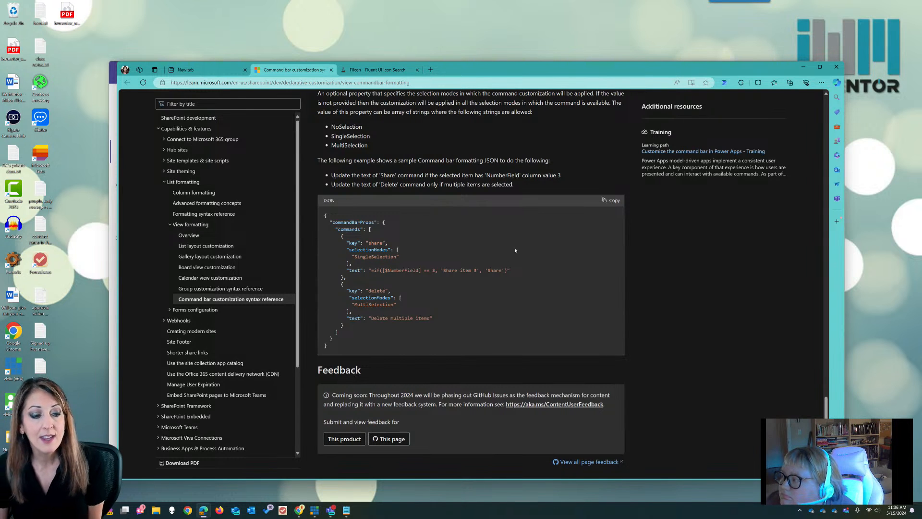
Step: Go back to the title and iconName sections and review the reference through primary, position and sectionType to selectionModes
scroll(515, 250, up, 5)
drag(826, 369, 826, 275)
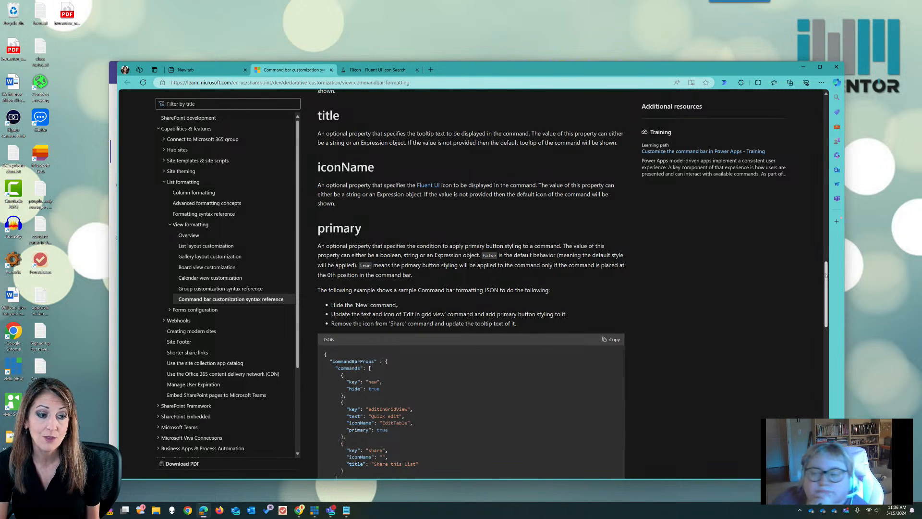
drag(826, 276, 837, 320)
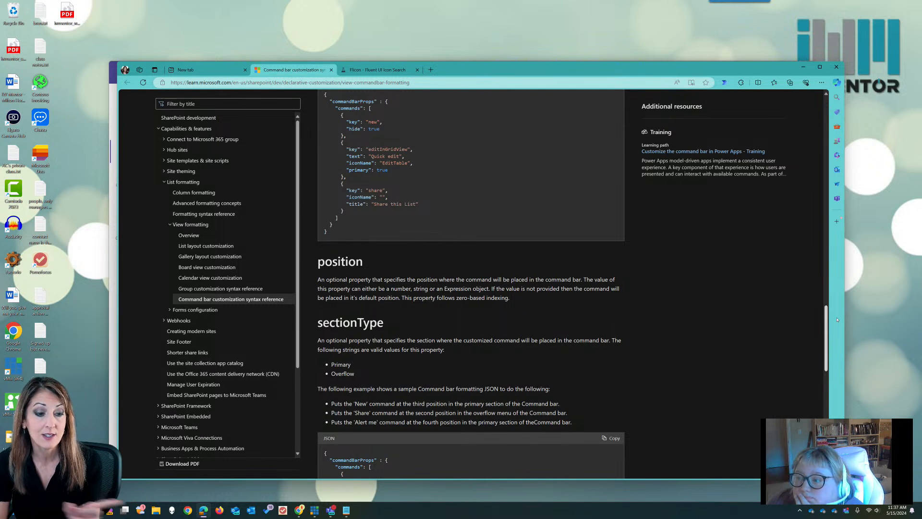
scroll(383, 277, down, 3)
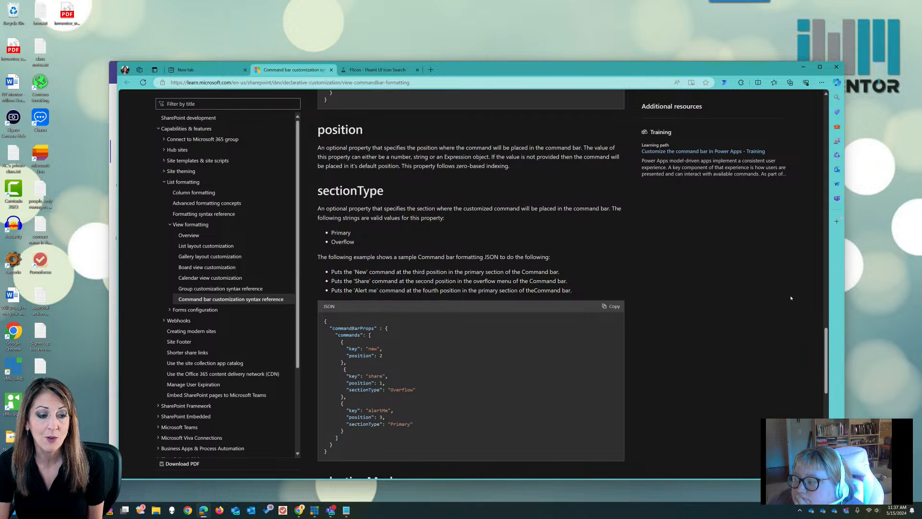
scroll(832, 376, down, 5)
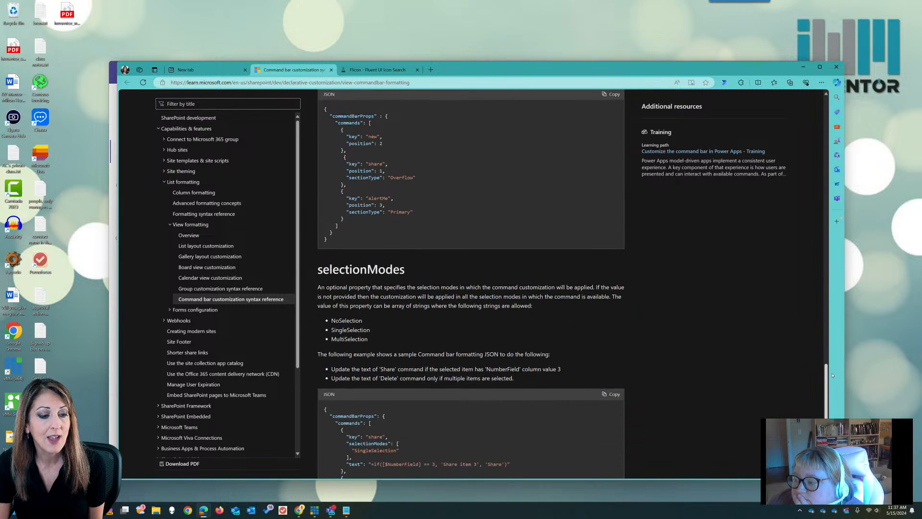